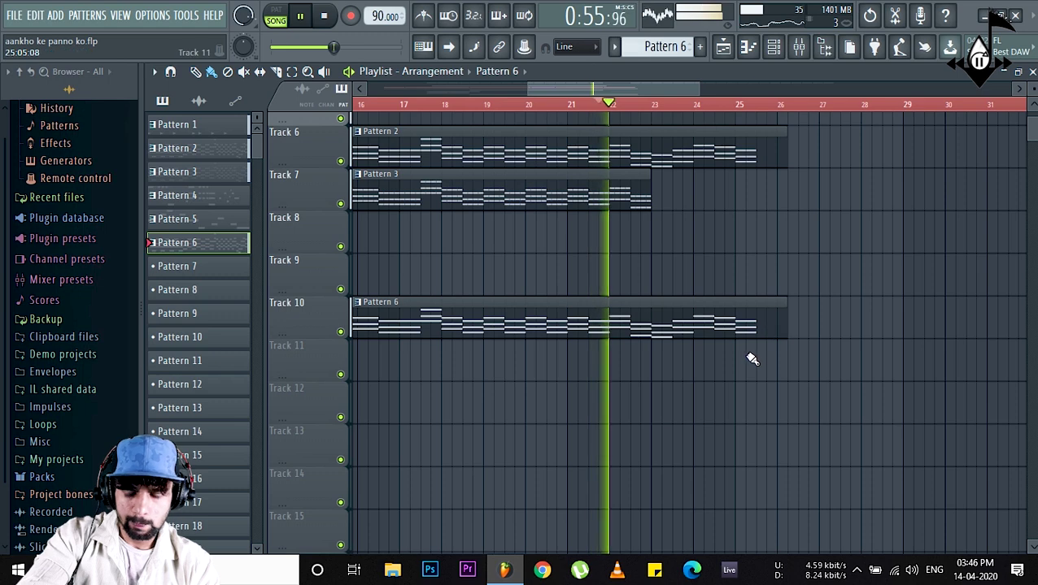
Review the playlist arrangement and play the song from just before the vocal begins near bar 2.
{"action": "scroll", "coordinate": [783, 363], "scroll_direction": "up", "scroll_amount": 5}
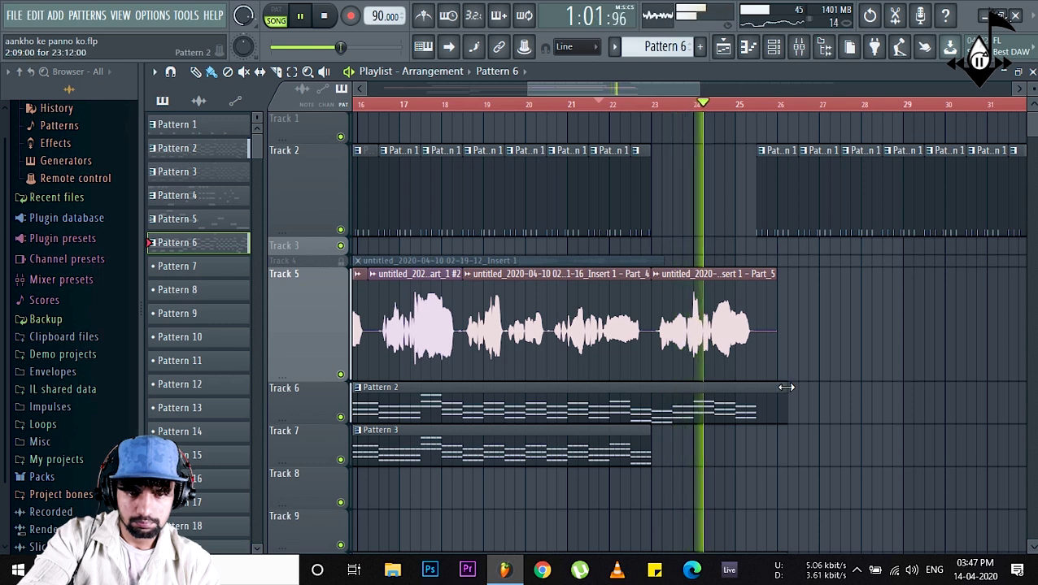
{"action": "key", "text": "space"}
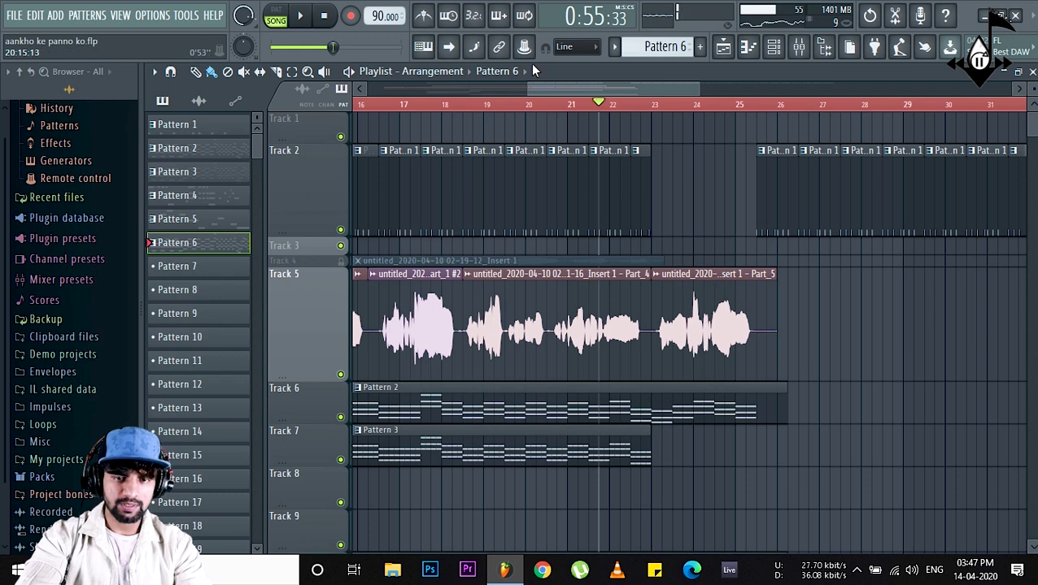
{"action": "left_click_drag", "start_coordinate": [527, 88], "coordinate": [362, 88]}
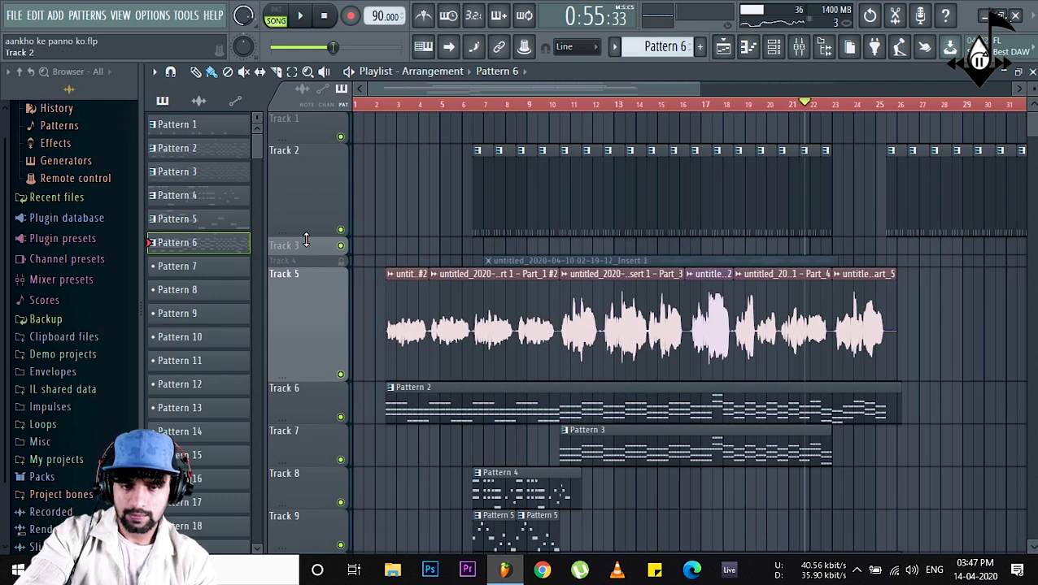
{"action": "scroll", "coordinate": [429, 249], "scroll_direction": "down", "scroll_amount": 2}
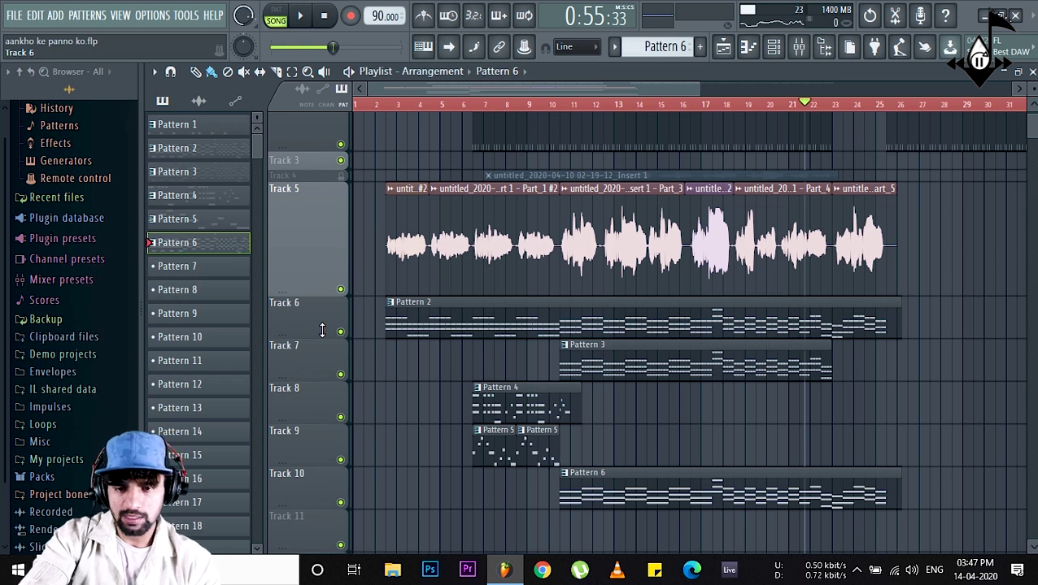
{"action": "left_click_drag", "start_coordinate": [321, 329], "coordinate": [322, 325]}
{"action": "left_click", "coordinate": [375, 105]}
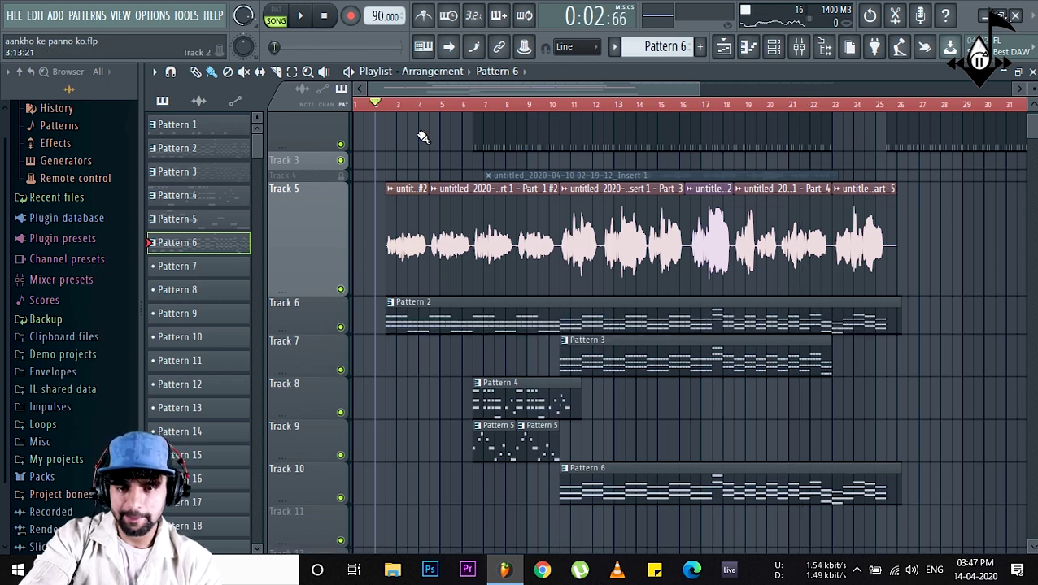
{"action": "key", "text": "space"}
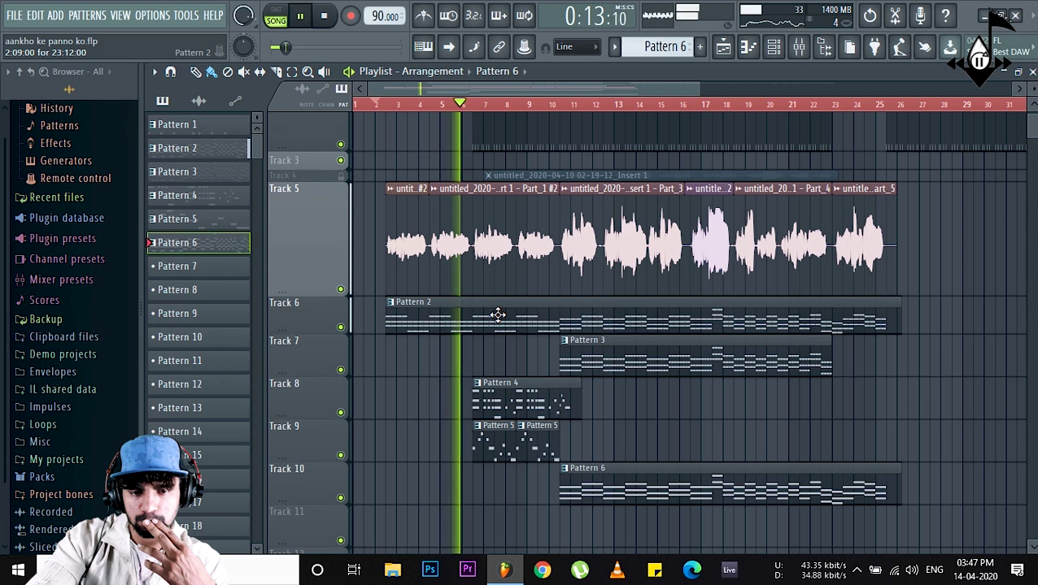
{"action": "key", "text": "space"}
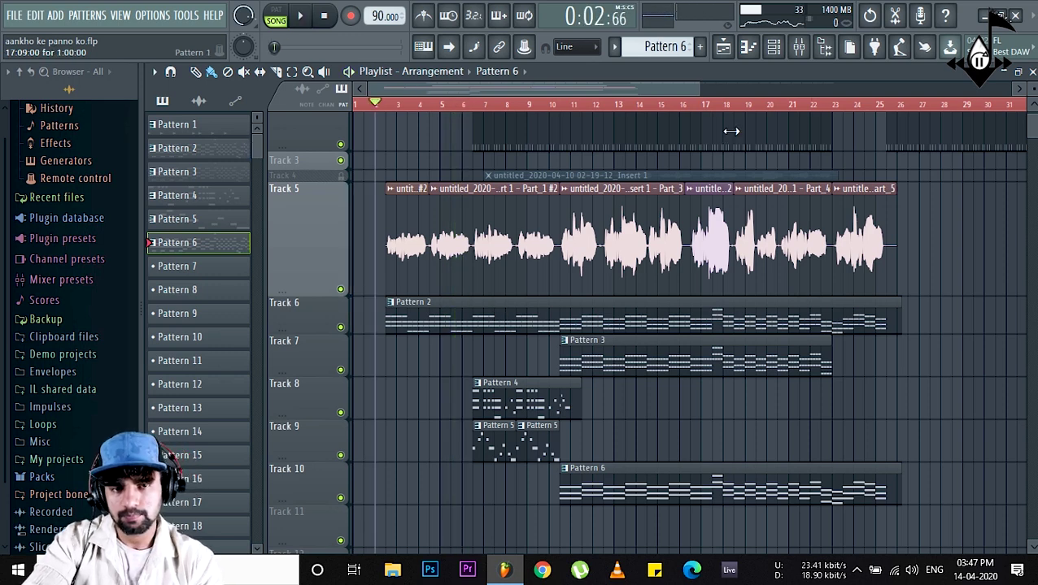
Copy the Pattern 6 notes from the channel routed to mixer track 25, and create a new empty pattern.
{"action": "left_click", "coordinate": [774, 49]}
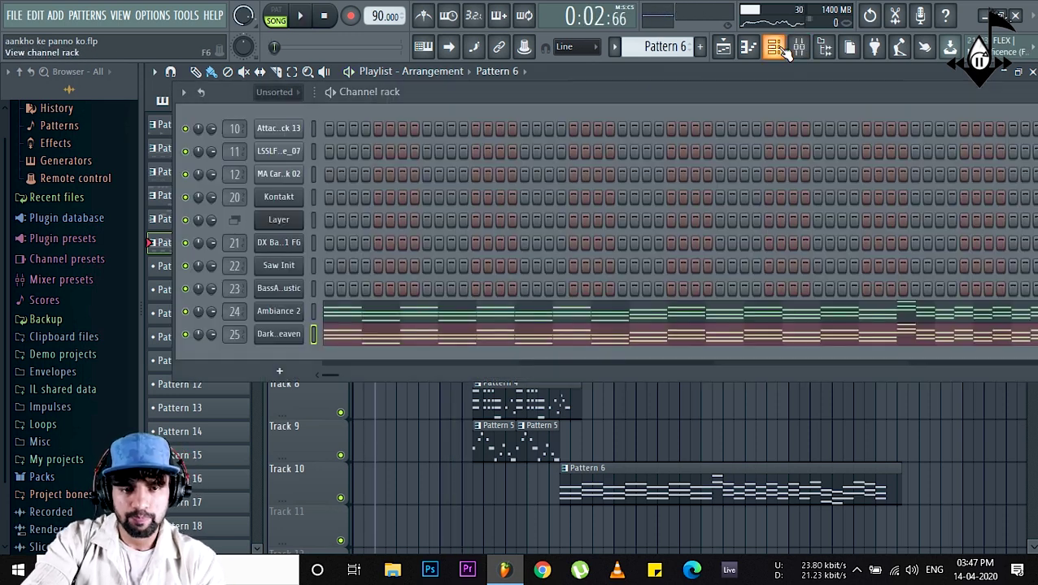
{"action": "right_click", "coordinate": [292, 344]}
{"action": "left_click", "coordinate": [470, 349]}
{"action": "left_click", "coordinate": [700, 47]}
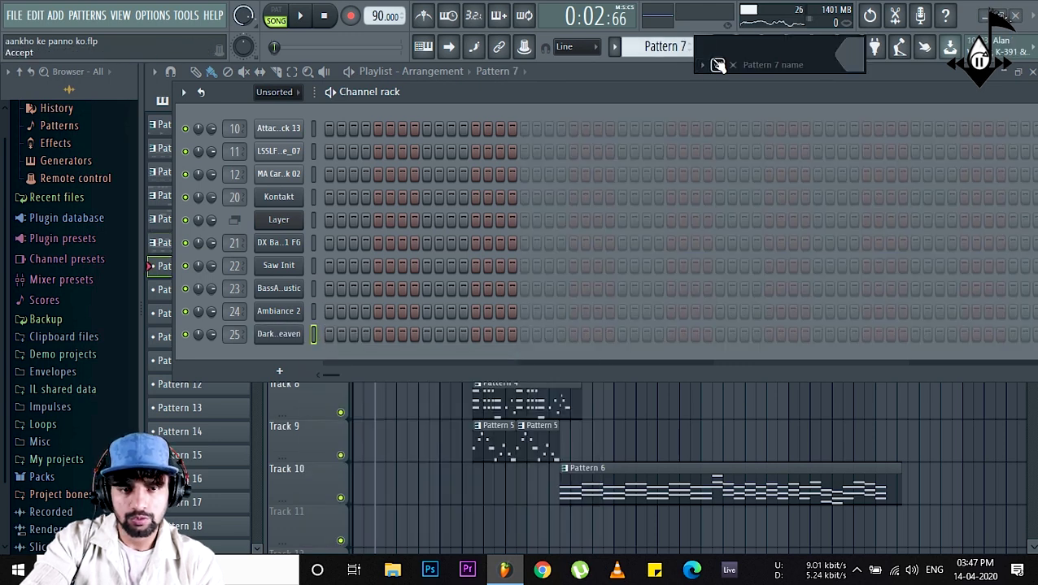
Add a Sytrus instrument channel to the channel rack and load its 3o3ish 3 preset.
{"action": "left_click", "coordinate": [774, 50]}
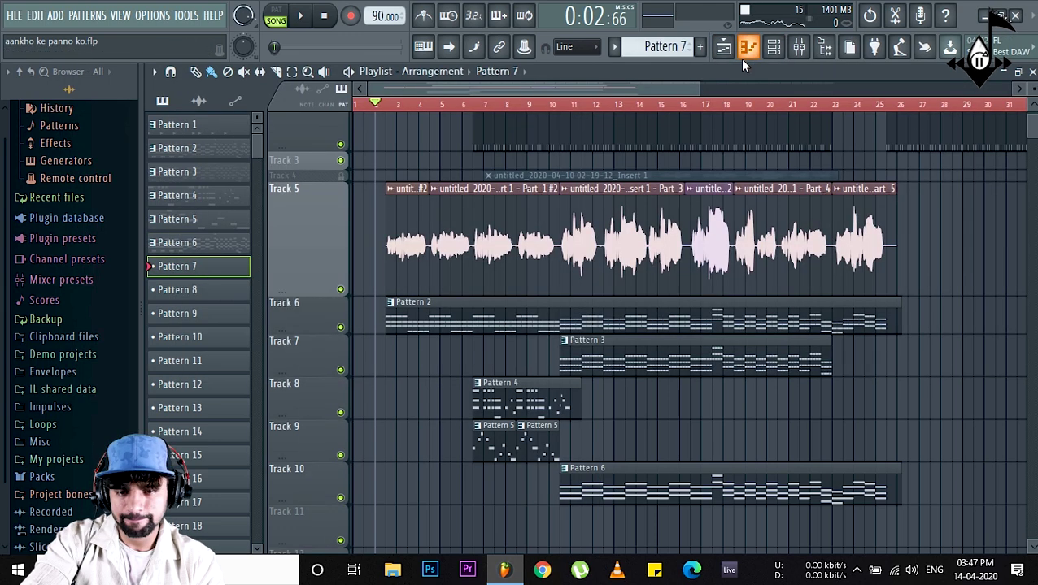
{"action": "left_click", "coordinate": [774, 50]}
{"action": "left_click", "coordinate": [282, 373]}
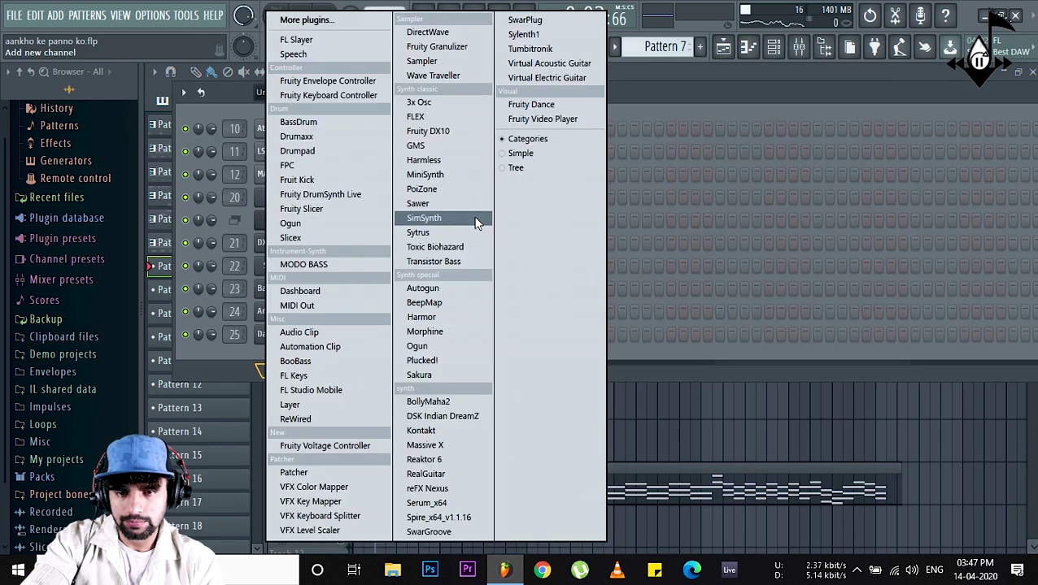
{"action": "left_click", "coordinate": [443, 235]}
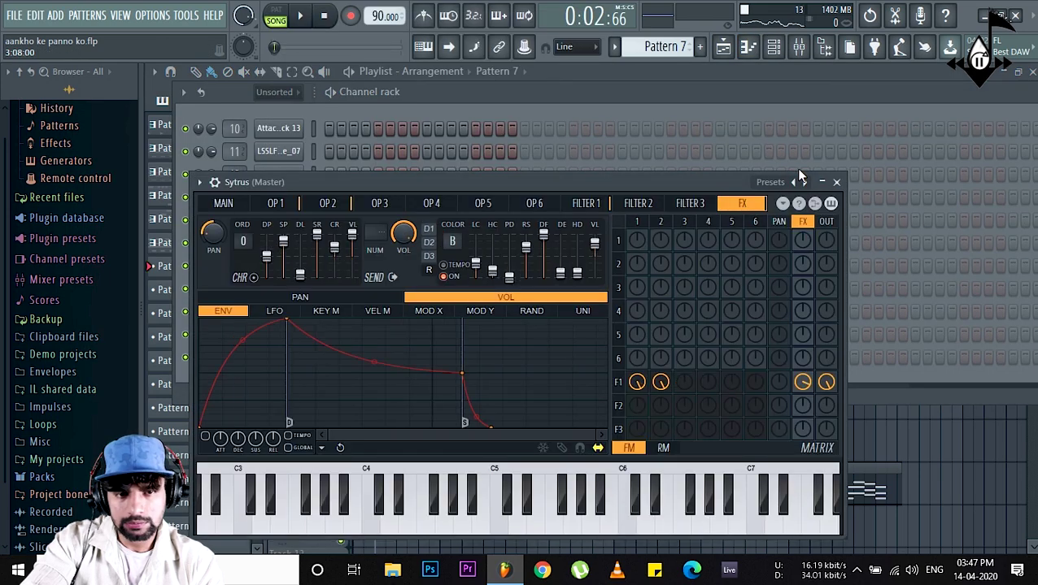
{"action": "left_click", "coordinate": [772, 181]}
{"action": "left_click", "coordinate": [40, 78]}
Paste the copied notes into the new Sytrus channel and play the pattern.
{"action": "left_click_drag", "start_coordinate": [301, 175], "coordinate": [541, 128]}
{"action": "left_click", "coordinate": [278, 357]}
{"action": "right_click", "coordinate": [281, 357]}
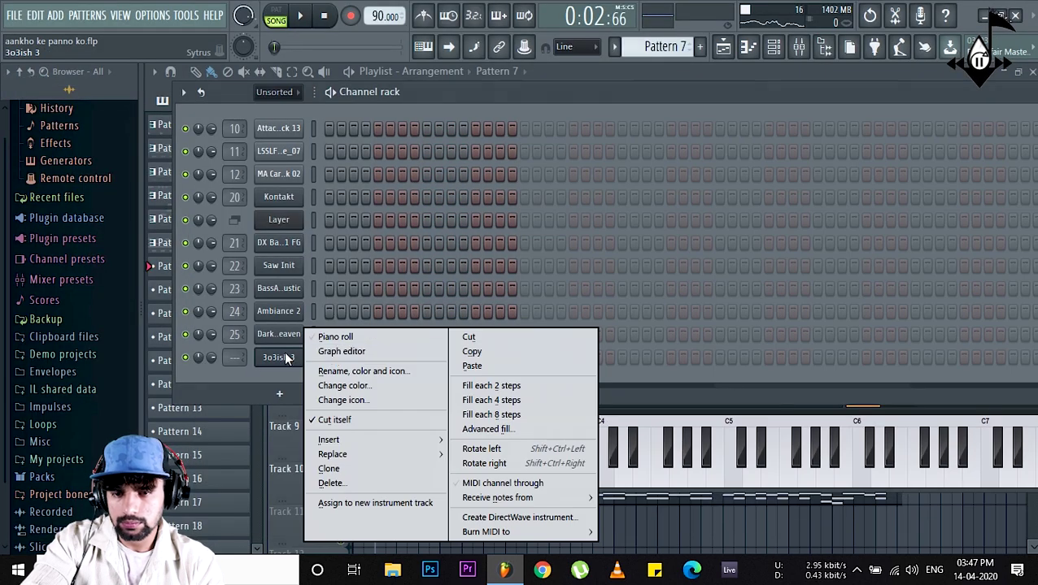
{"action": "left_click", "coordinate": [466, 363]}
{"action": "key", "text": "space"}
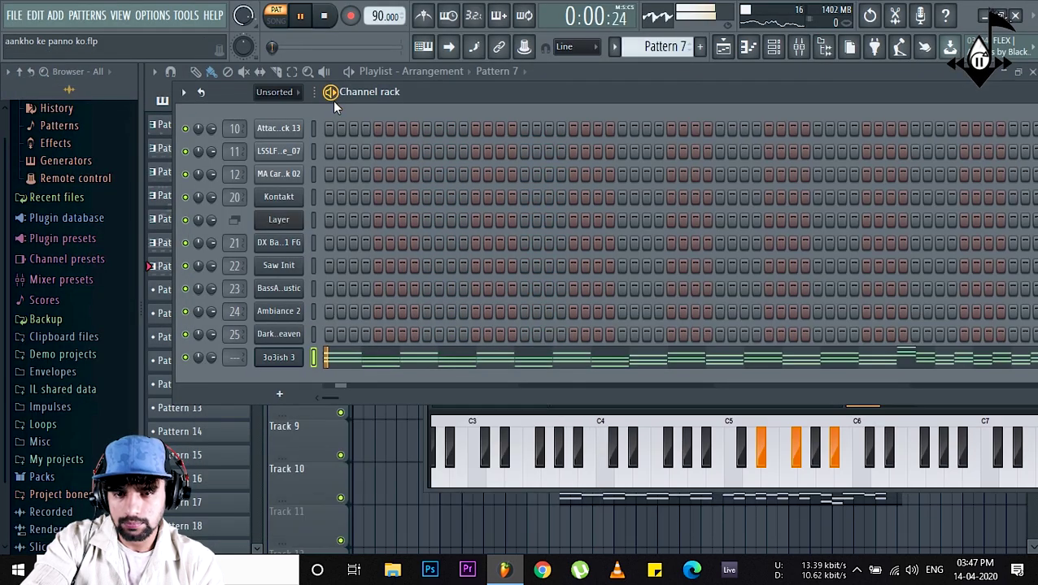
Change the Sytrus preset to 3o3ish 4 and audition it with the pattern.
{"action": "left_click", "coordinate": [614, 416]}
{"action": "left_click_drag", "start_coordinate": [604, 138], "coordinate": [485, 170]}
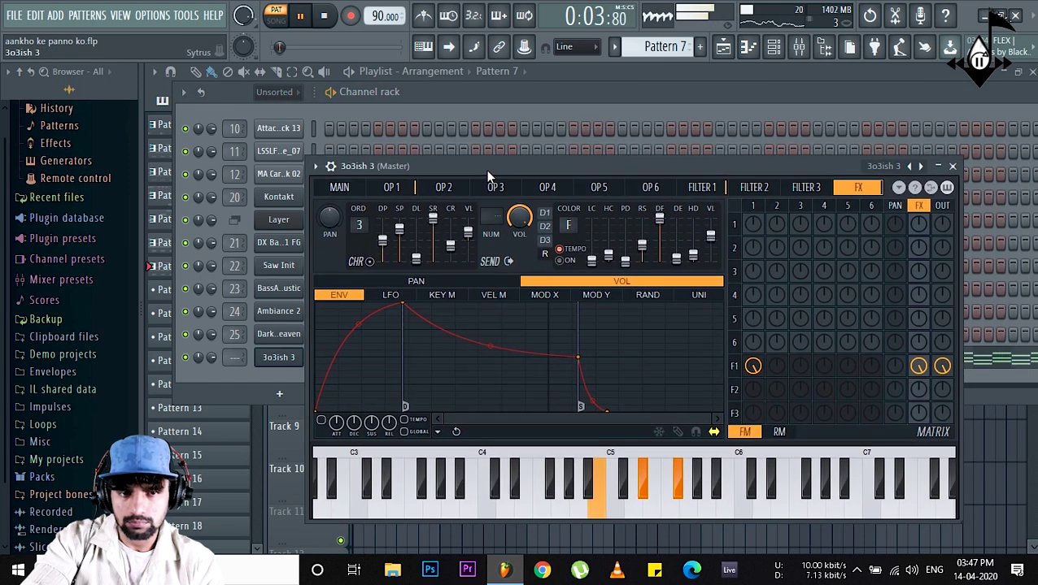
{"action": "left_click", "coordinate": [924, 166]}
{"action": "key", "text": "space"}
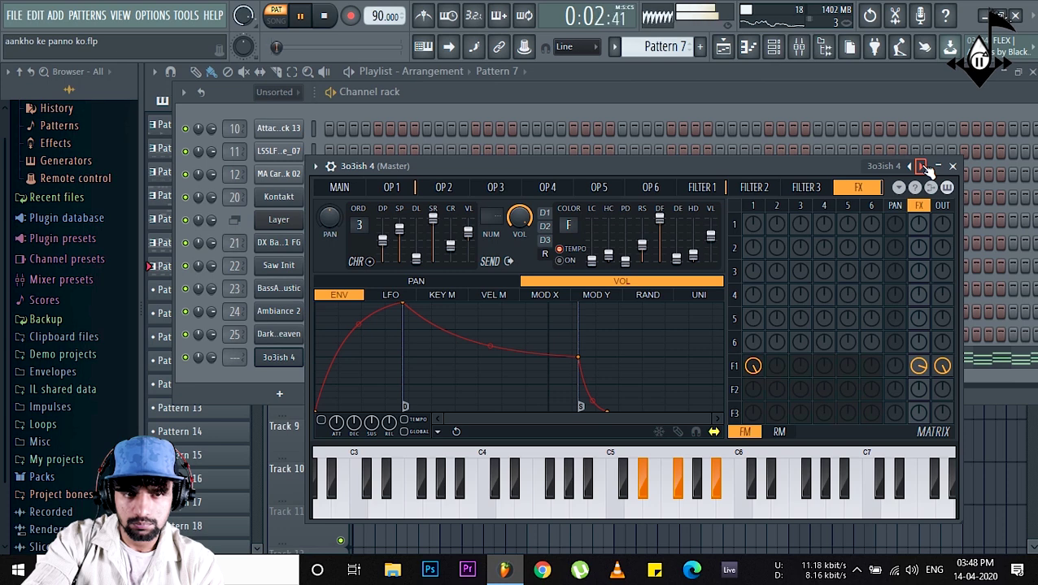
Place Pattern 7 on Track 11 aligned with the start of the Pattern 2 clip, and play the song from bar 2.
{"action": "left_click", "coordinate": [952, 166]}
{"action": "left_click", "coordinate": [723, 50]}
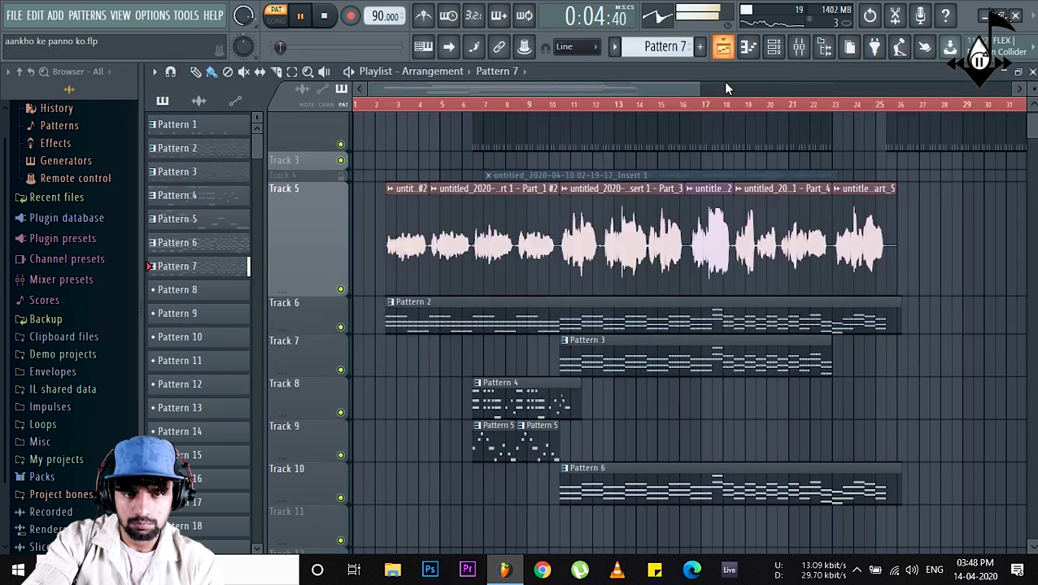
{"action": "left_click", "coordinate": [389, 518]}
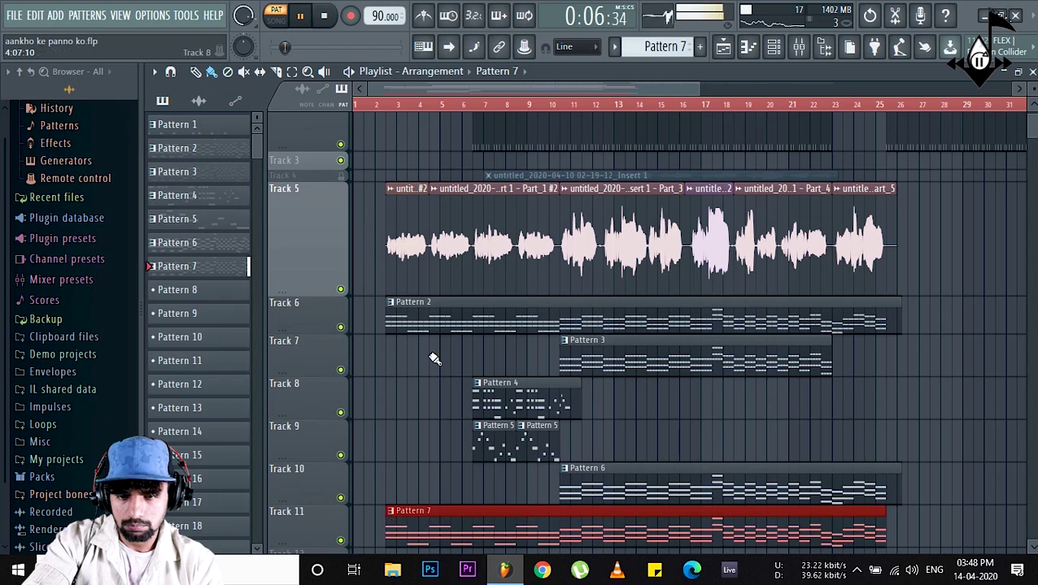
{"action": "left_click", "coordinate": [372, 103]}
{"action": "key", "text": "space"}
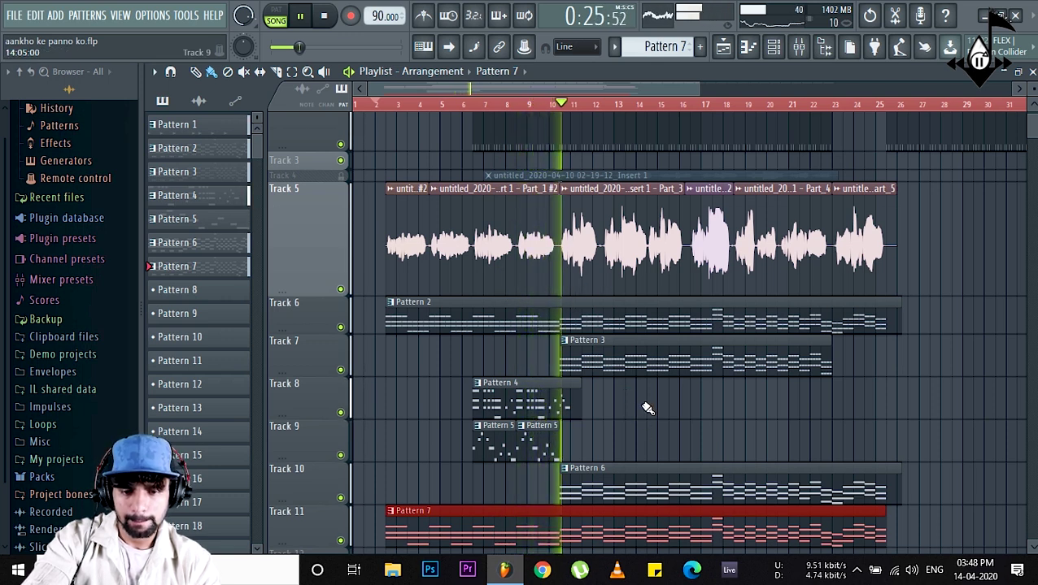
{"action": "key", "text": "space"}
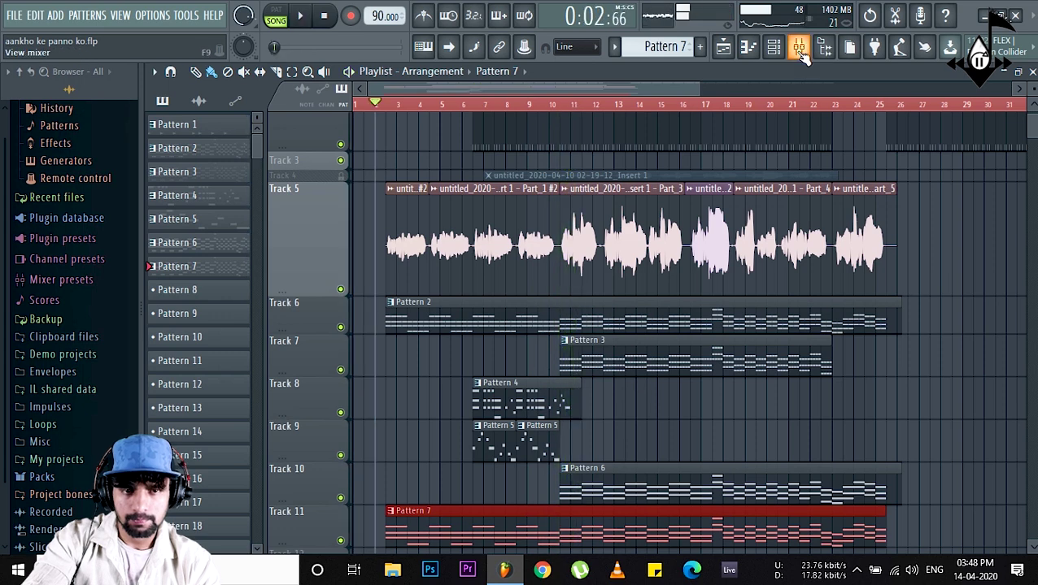
Route the 3o3ish 4 channel to mixer track 26.
{"action": "key", "text": "F9"}
{"action": "key", "text": "F6"}
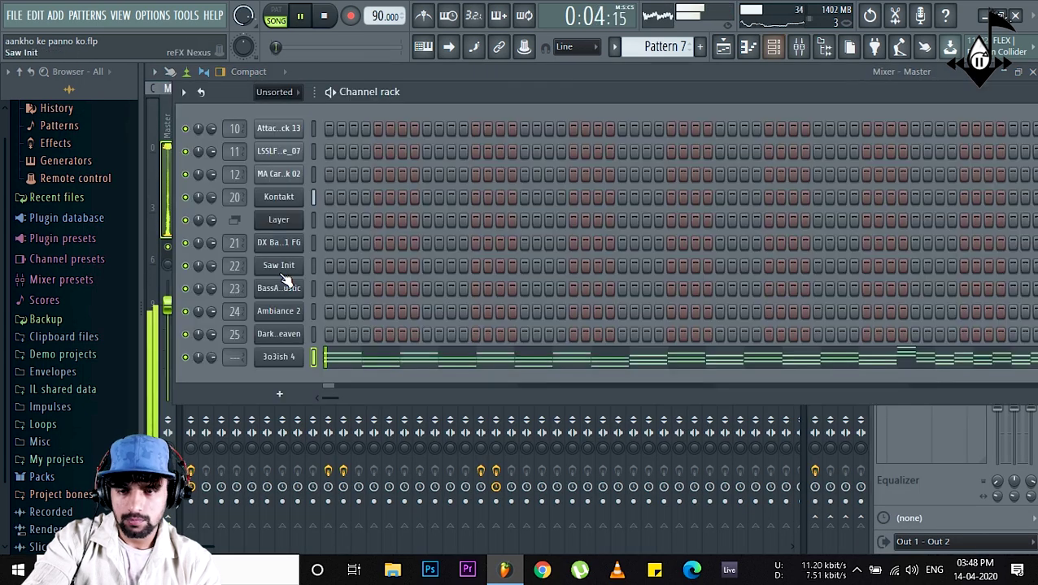
{"action": "left_click_drag", "start_coordinate": [244, 356], "coordinate": [243, 325]}
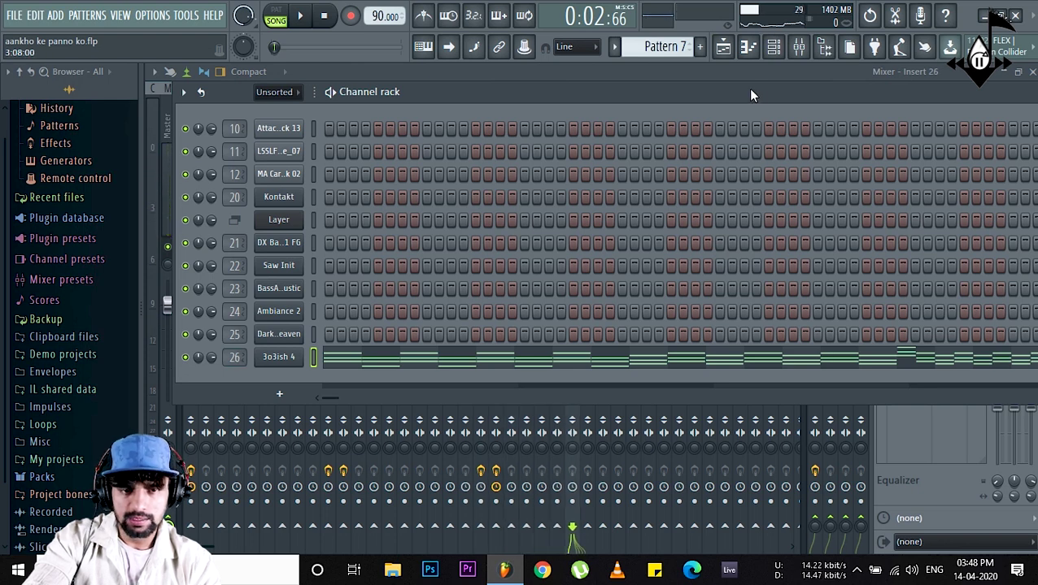
Lower the Insert 26 fader to 75% (-5.9 dB) while the song plays.
{"action": "left_click", "coordinate": [773, 47]}
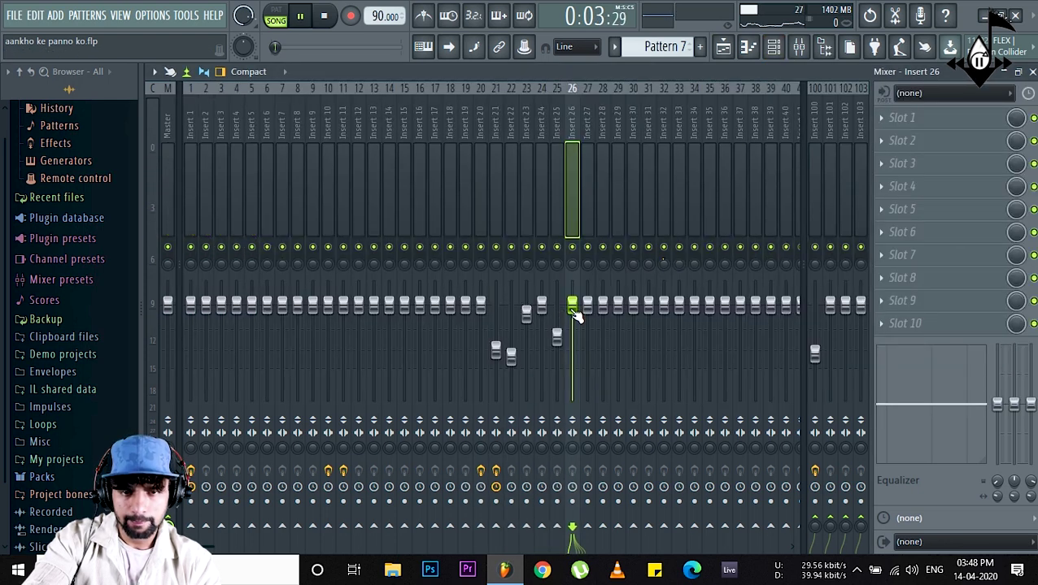
{"action": "left_click_drag", "start_coordinate": [575, 315], "coordinate": [575, 339]}
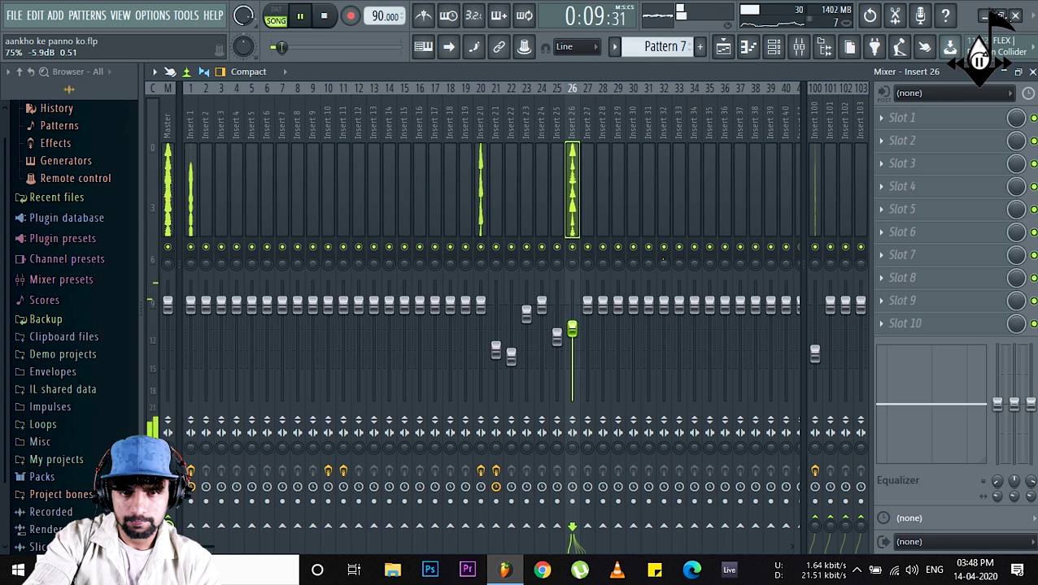
{"action": "key", "text": "space"}
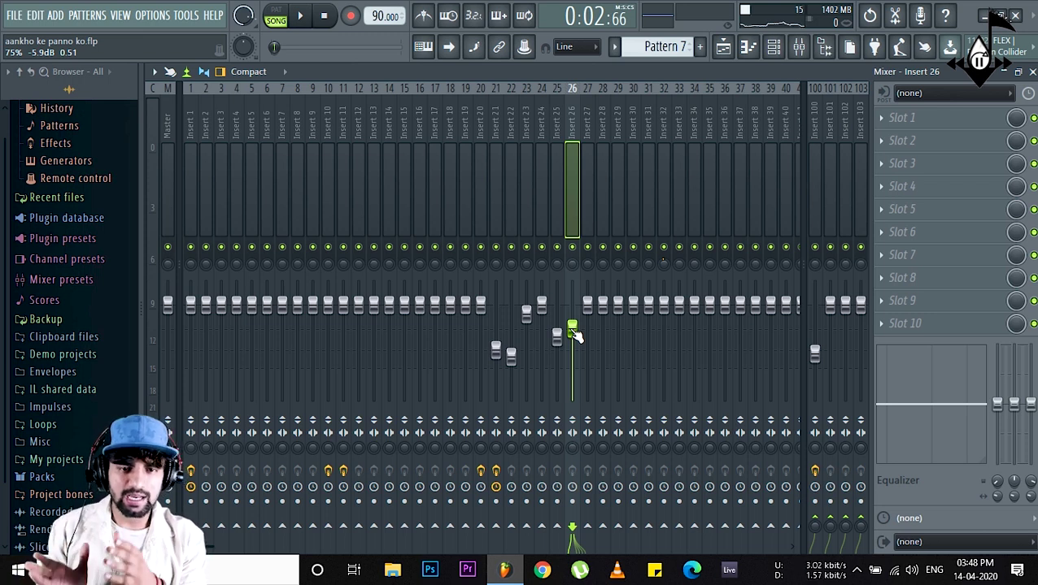
Lower the Insert 26 fader further while the arrangement plays, and deselect the Pattern 7 clip in the playlist.
{"action": "left_click", "coordinate": [726, 54]}
{"action": "key", "text": "space"}
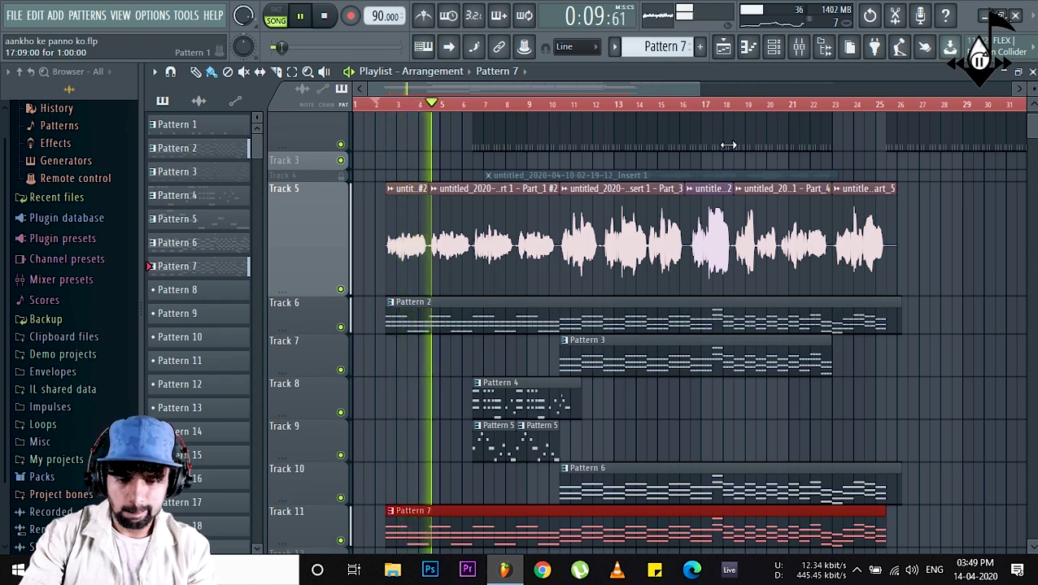
{"action": "left_click", "coordinate": [796, 47]}
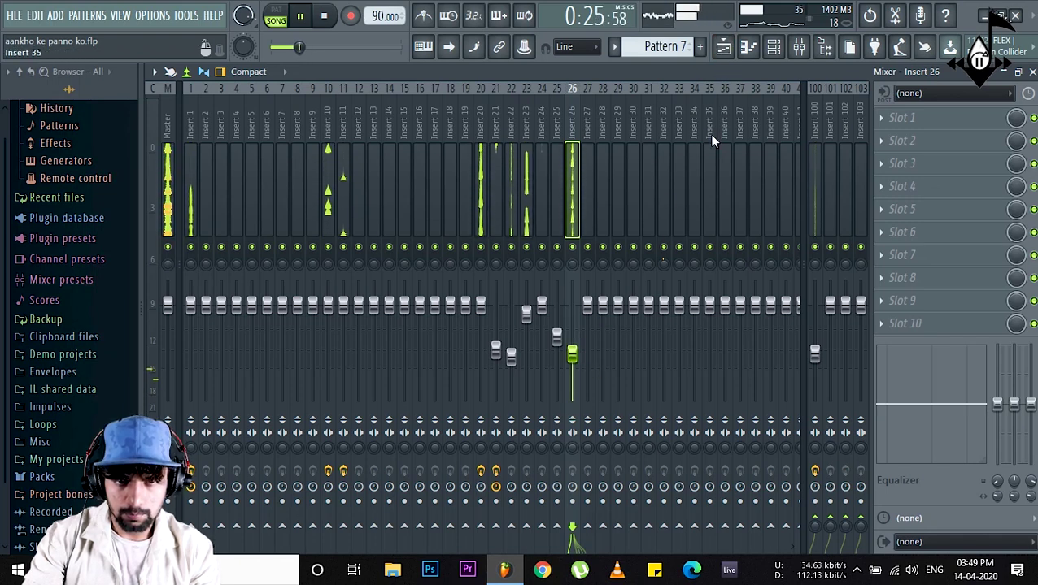
{"action": "left_click", "coordinate": [723, 47]}
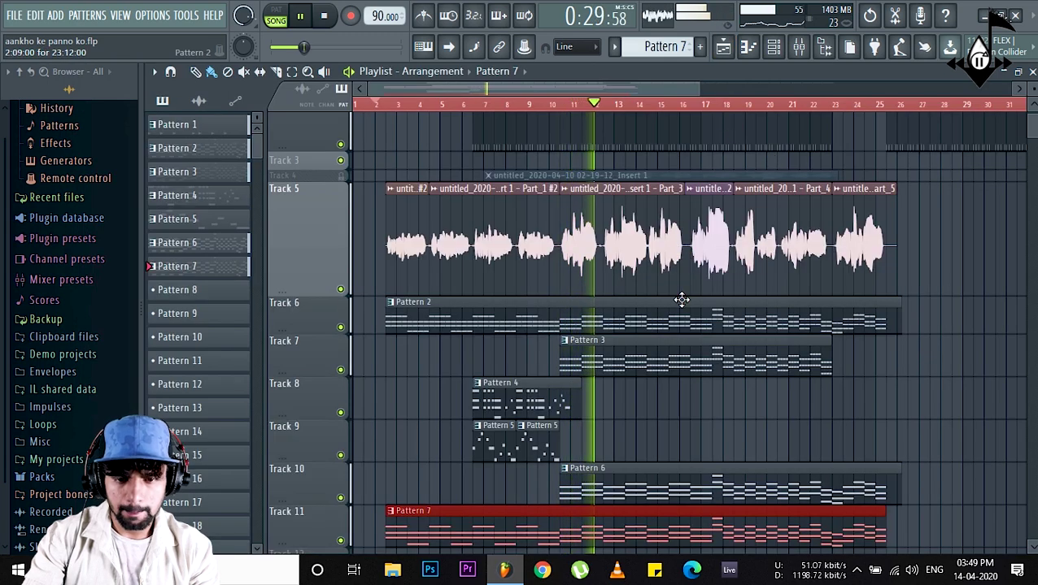
{"action": "left_click", "coordinate": [683, 420], "text": "ctrl"}
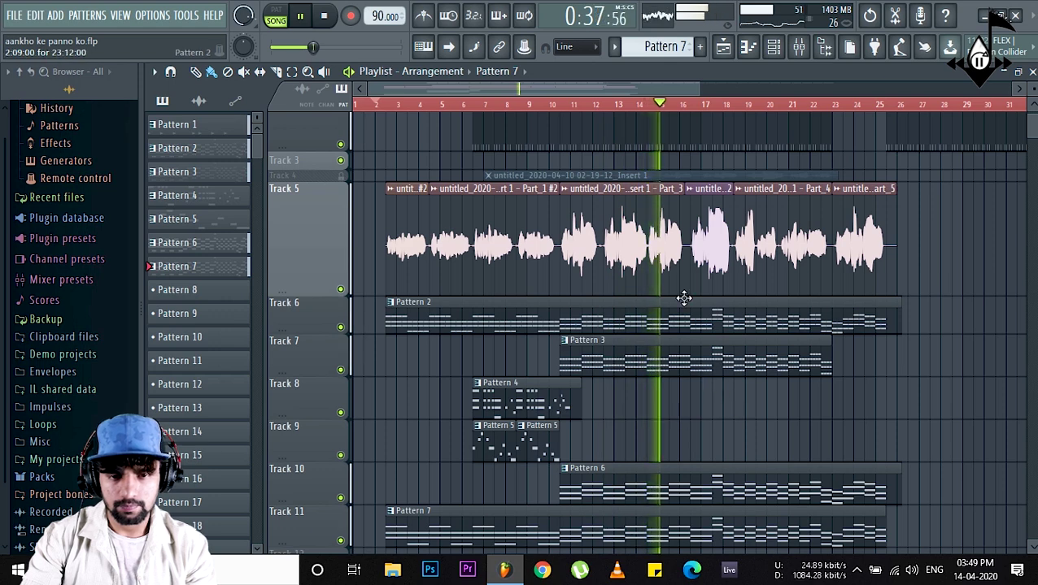
{"action": "key", "text": "space"}
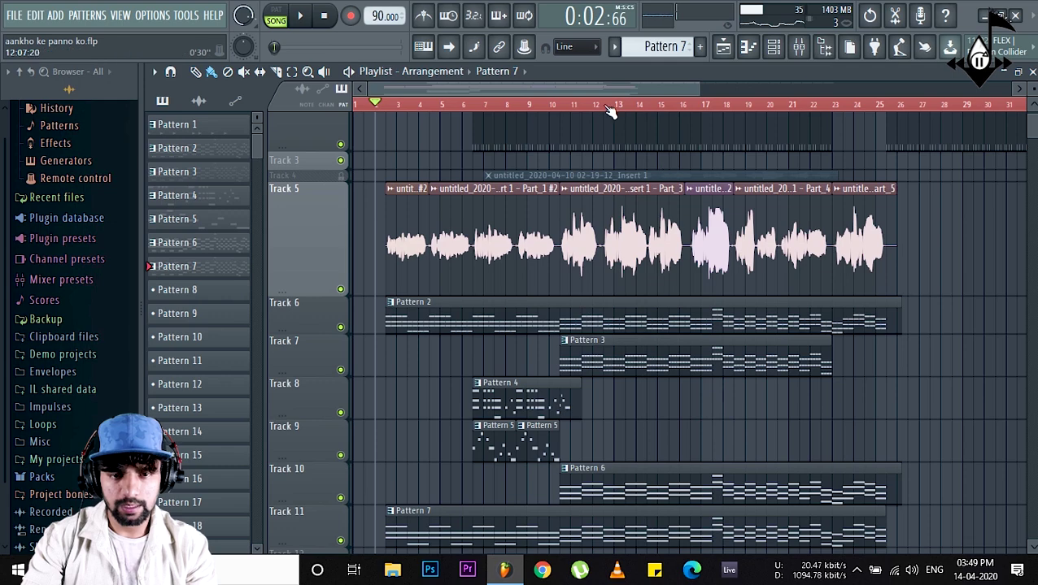
{"action": "scroll", "coordinate": [621, 206], "scroll_direction": "down", "scroll_amount": 2}
{"action": "scroll", "coordinate": [620, 208], "scroll_direction": "up", "scroll_amount": 3}
{"action": "scroll", "coordinate": [621, 206], "scroll_direction": "down", "scroll_amount": 1}
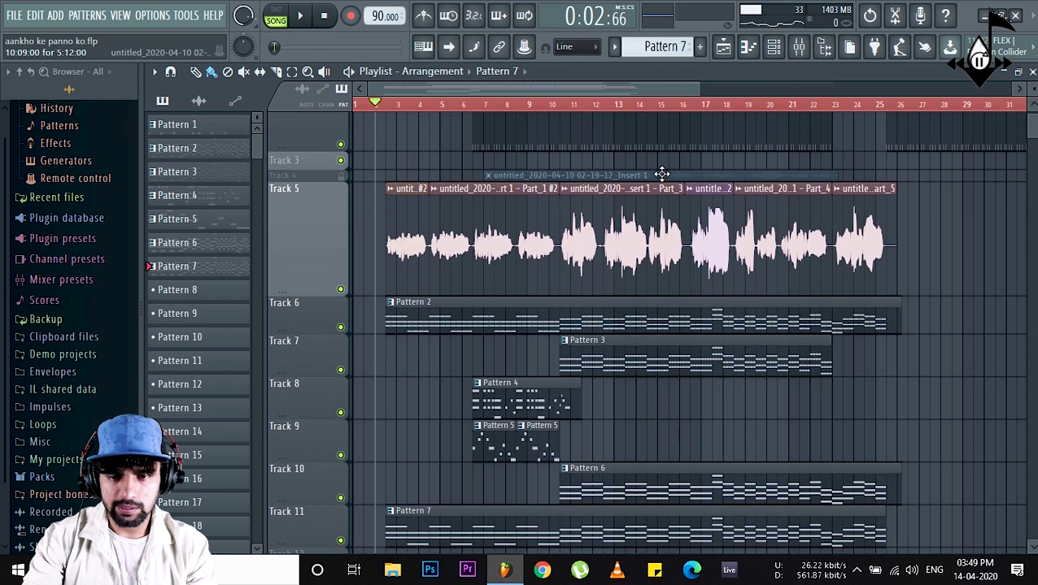
{"action": "scroll", "coordinate": [563, 245], "scroll_direction": "down", "scroll_amount": 2}
{"action": "scroll", "coordinate": [562, 245], "scroll_direction": "up", "scroll_amount": 2}
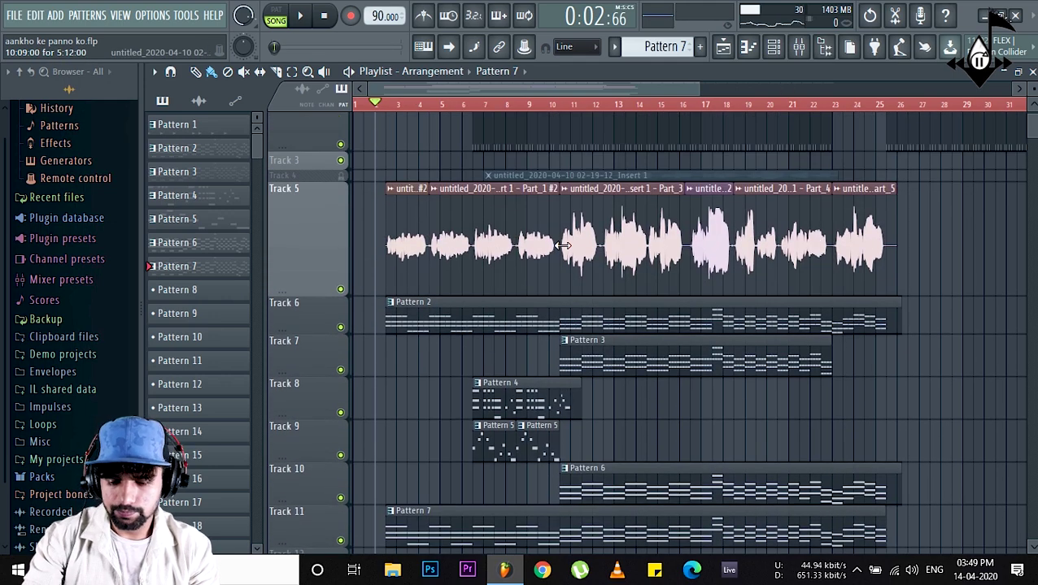
Copy the 3o3ish 4 channel's notes from Pattern 7 and create another empty pattern.
{"action": "left_click", "coordinate": [790, 54]}
{"action": "right_click", "coordinate": [296, 354]}
{"action": "left_click", "coordinate": [514, 360]}
{"action": "left_click", "coordinate": [699, 49]}
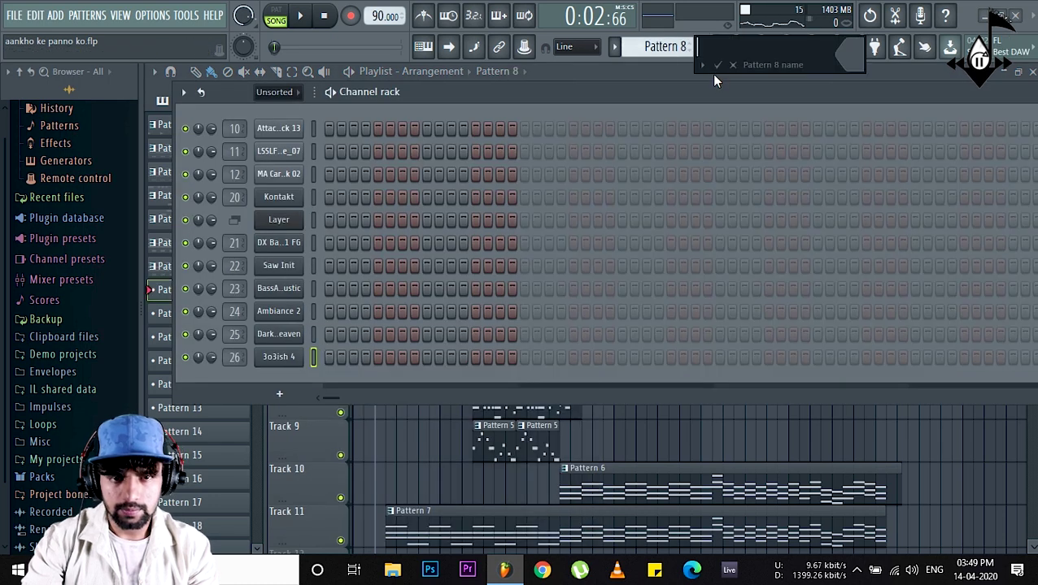
Add a PoiZone instrument channel to the channel rack.
{"action": "left_click", "coordinate": [282, 391]}
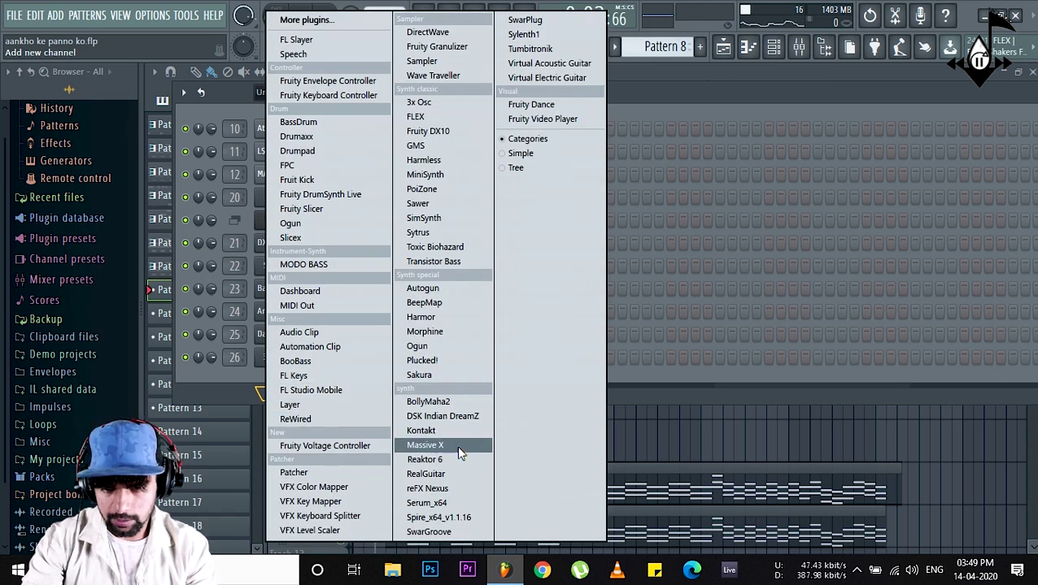
{"action": "left_click", "coordinate": [447, 189]}
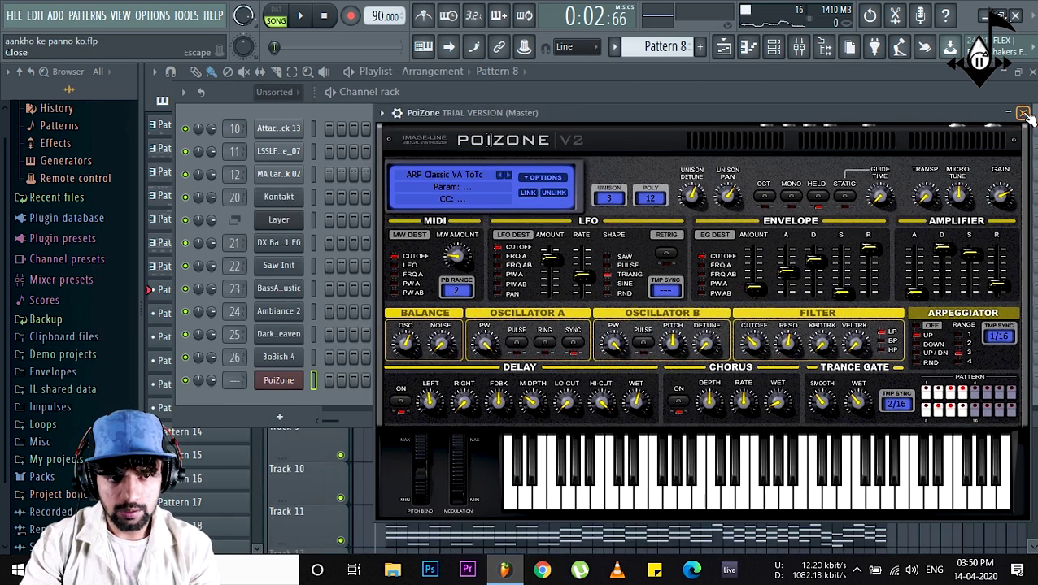
Close the PoiZone window and replace the PoiZone channel with the GMS synth.
{"action": "left_click", "coordinate": [1023, 113]}
{"action": "right_click", "coordinate": [302, 382]}
{"action": "mouse_move", "coordinate": [421, 461]}
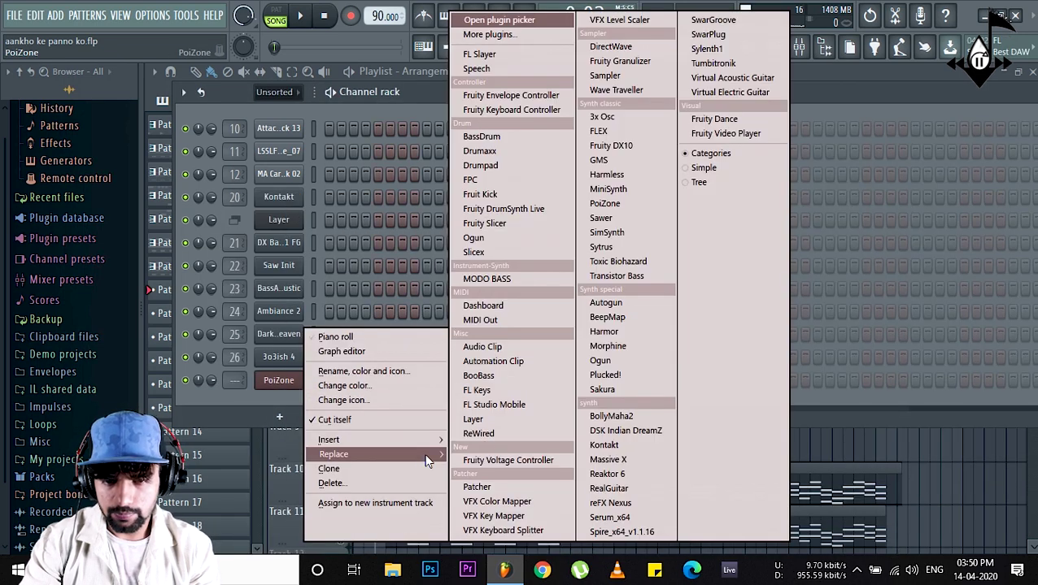
{"action": "left_click", "coordinate": [602, 160]}
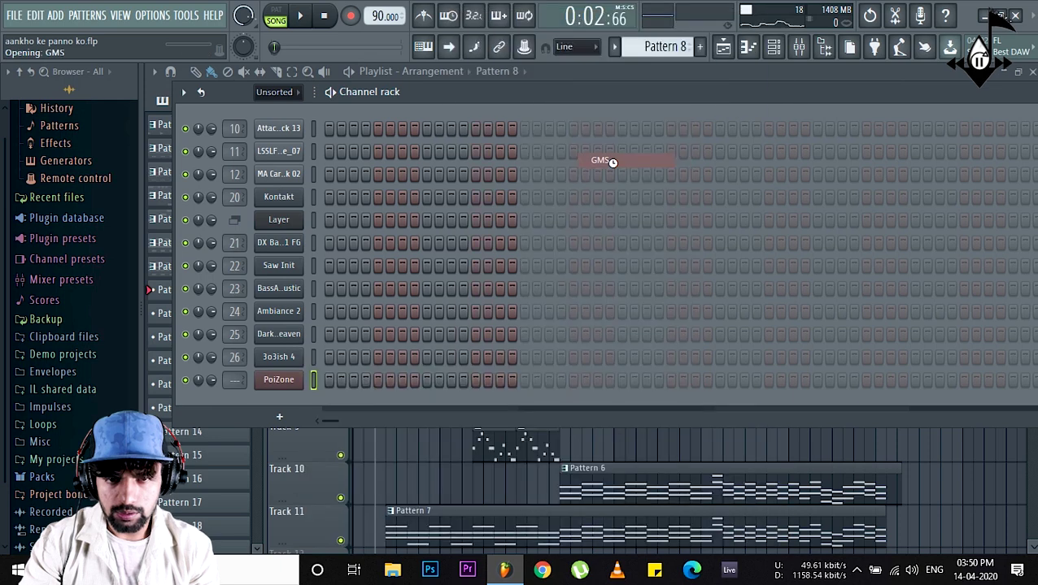
{"action": "left_click_drag", "start_coordinate": [605, 129], "coordinate": [568, 141]}
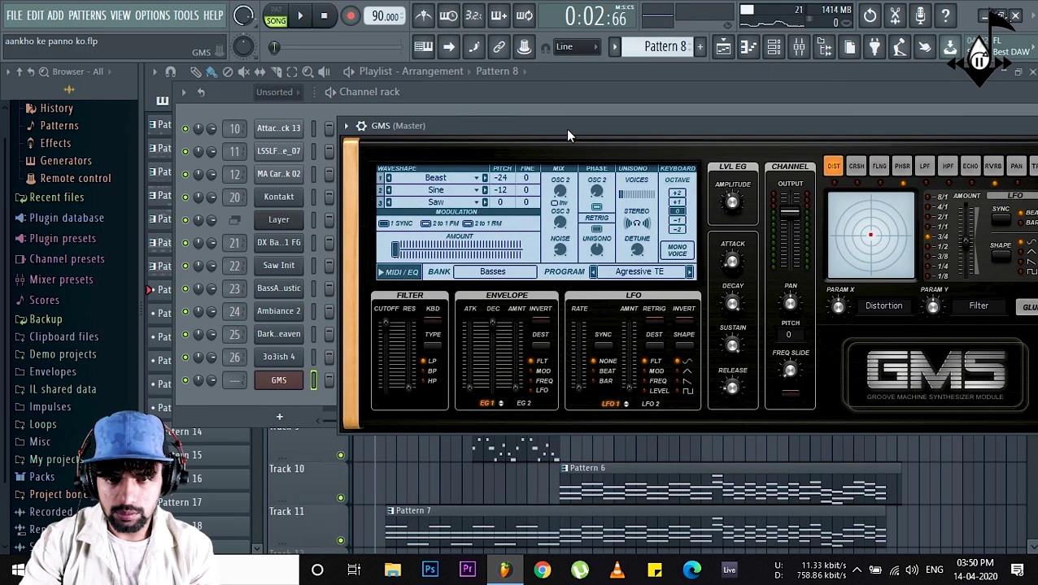
Paste the copied chord notes into the GMS channel in Pattern 8 and play the pattern to hear its sound.
{"action": "right_click", "coordinate": [278, 384]}
{"action": "left_click", "coordinate": [475, 366]}
{"action": "left_click", "coordinate": [287, 384]}
{"action": "left_click", "coordinate": [286, 384]}
{"action": "left_click", "coordinate": [337, 102]}
{"action": "key", "text": "space"}
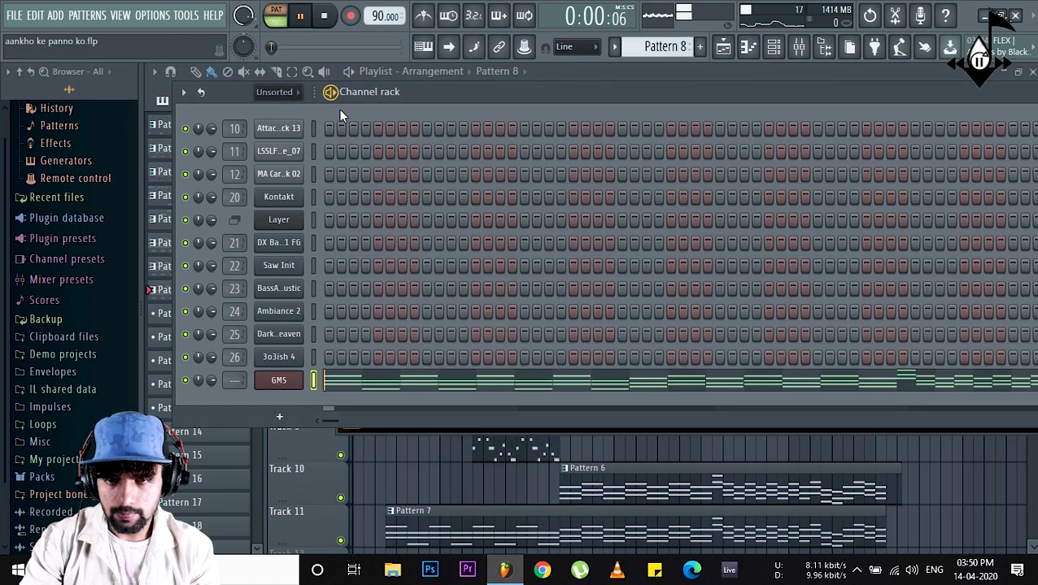
{"action": "left_click", "coordinate": [286, 382]}
{"action": "key", "text": "space"}
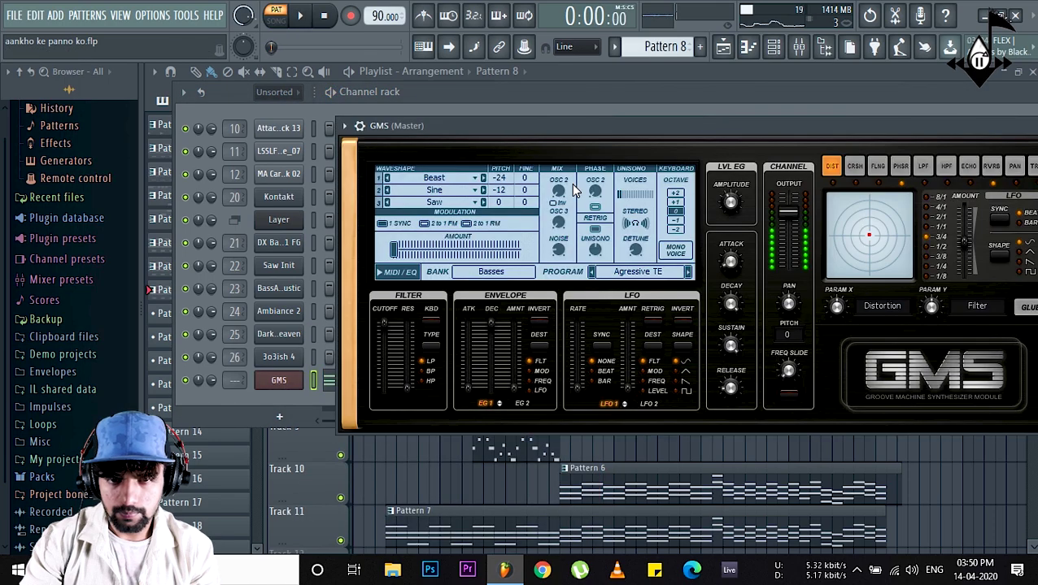
{"action": "left_click", "coordinate": [456, 180]}
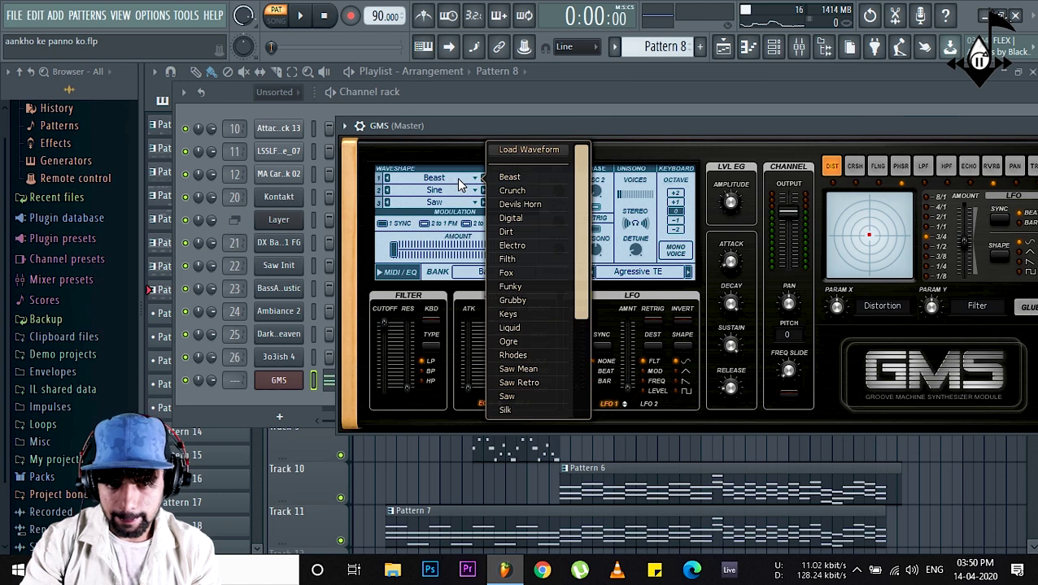
{"action": "left_click", "coordinate": [456, 189]}
{"action": "left_click", "coordinate": [455, 201]}
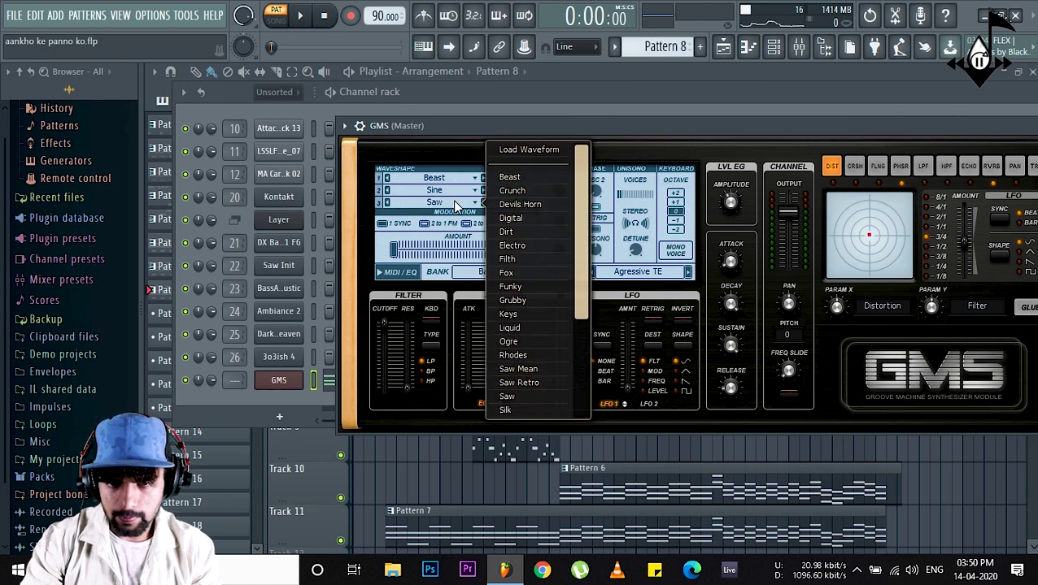
{"action": "left_click", "coordinate": [455, 207]}
Replace the GMS channel with Sytrus, load its Angela lead preset and play the pattern.
{"action": "right_click", "coordinate": [295, 382]}
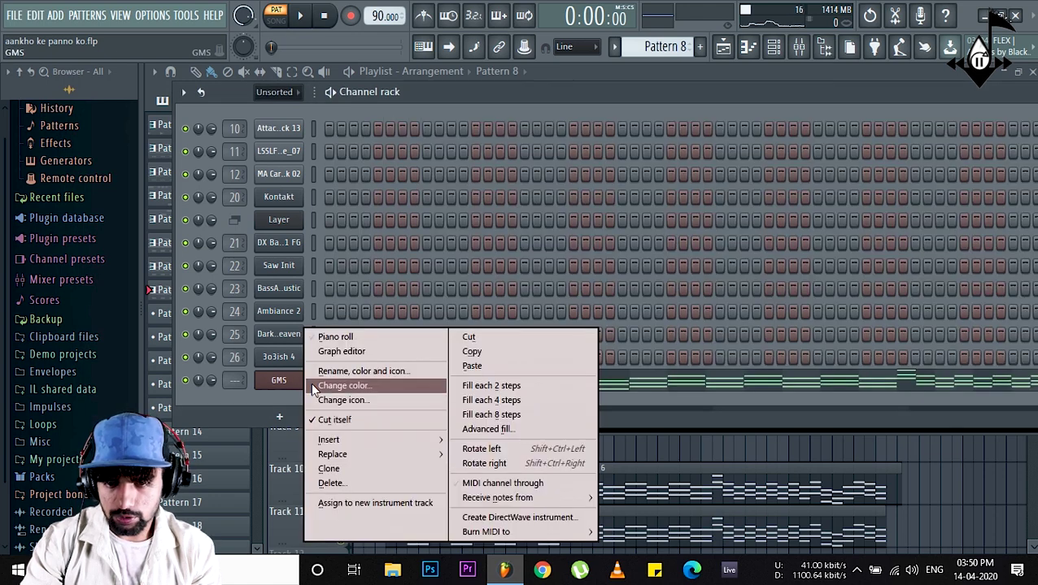
{"action": "mouse_move", "coordinate": [416, 460]}
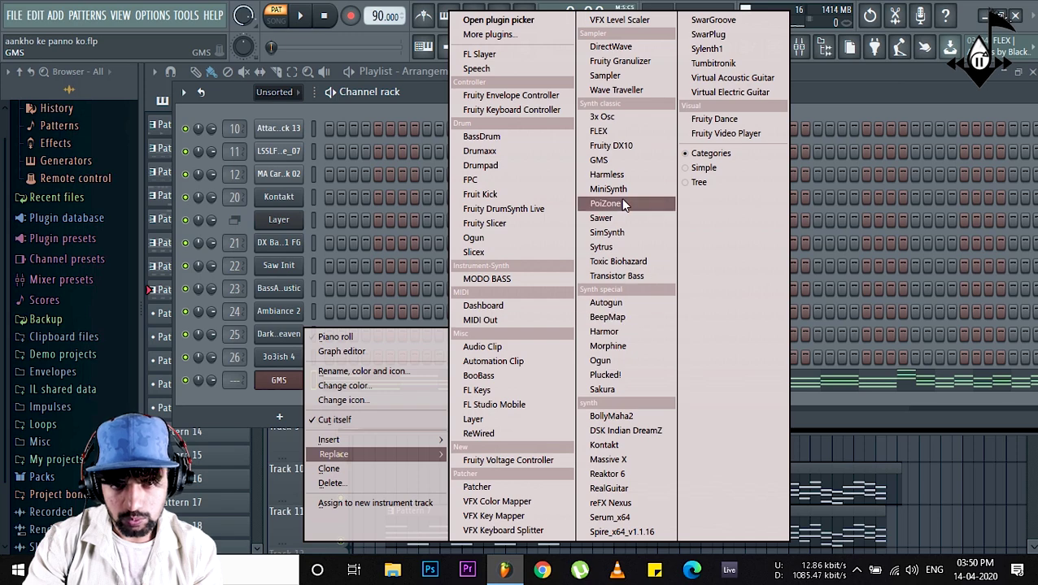
{"action": "left_click", "coordinate": [620, 245]}
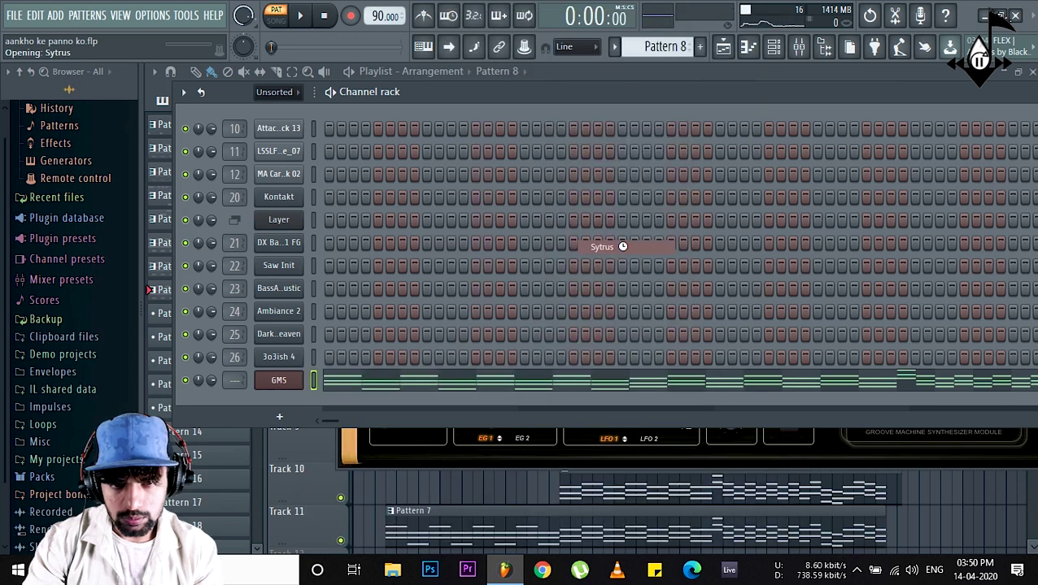
{"action": "left_click", "coordinate": [962, 128]}
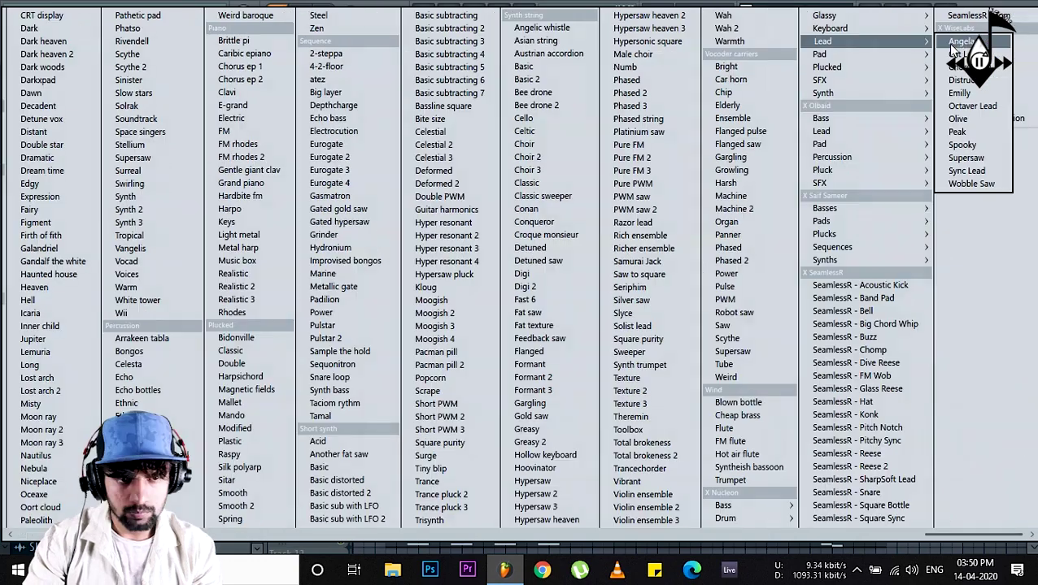
{"action": "left_click", "coordinate": [964, 39]}
{"action": "key", "text": "space"}
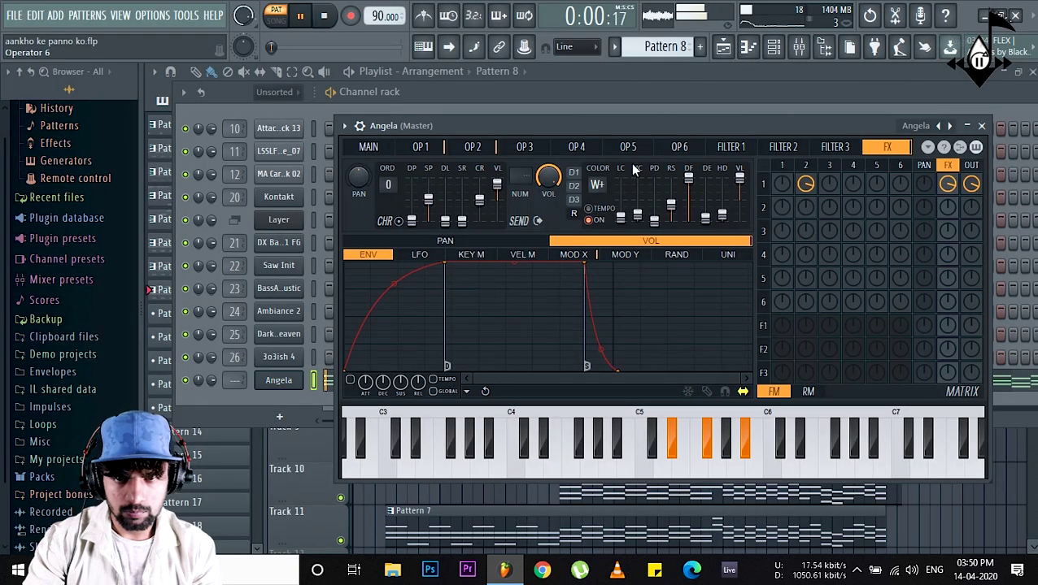
Audition the Sytrus presets following Angela, from Cat Lead through Wobble Saw to 90's DnB Pad, playing the pattern with them.
{"action": "left_click", "coordinate": [950, 127]}
{"action": "key", "text": "space"}
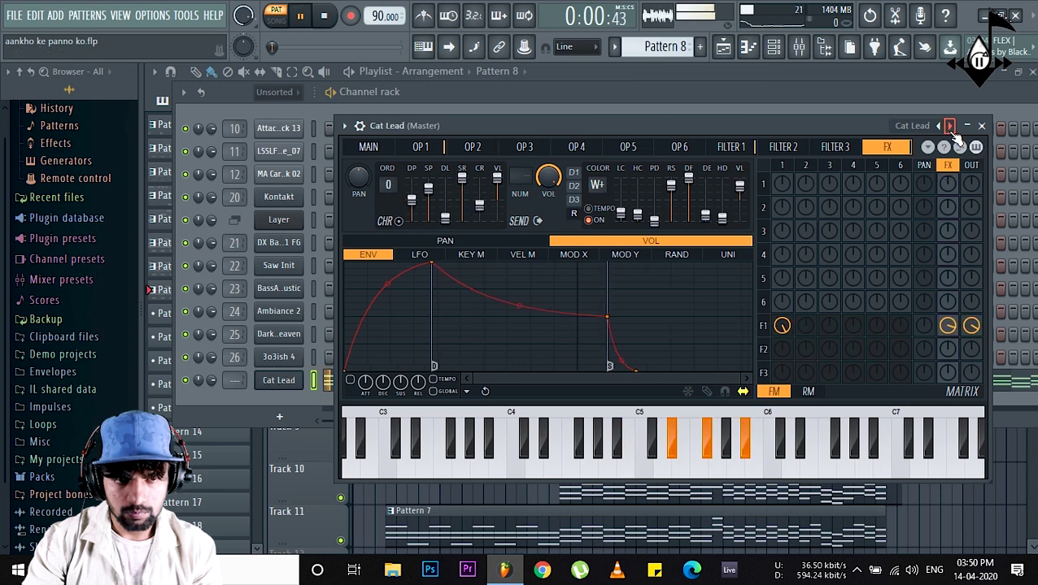
{"action": "left_click", "coordinate": [950, 126]}
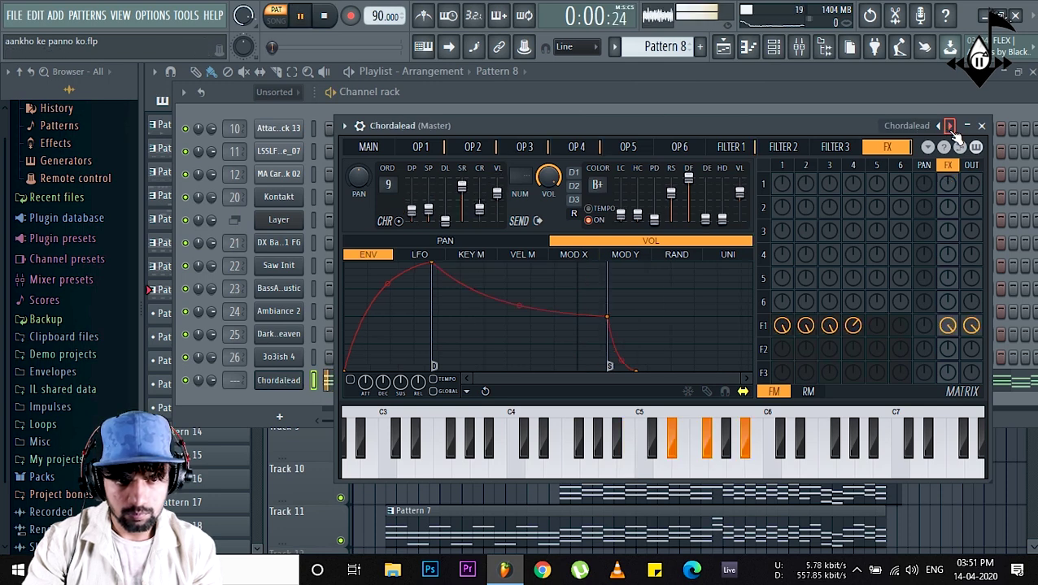
{"action": "left_click", "coordinate": [949, 127]}
{"action": "key", "text": "space"}
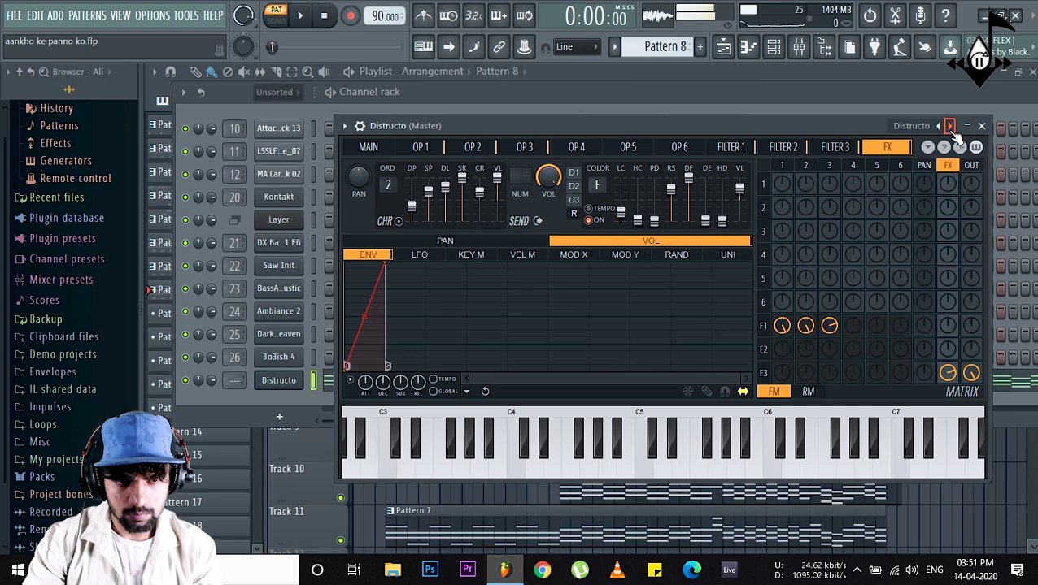
{"action": "left_click", "coordinate": [949, 127]}
{"action": "key", "text": "space"}
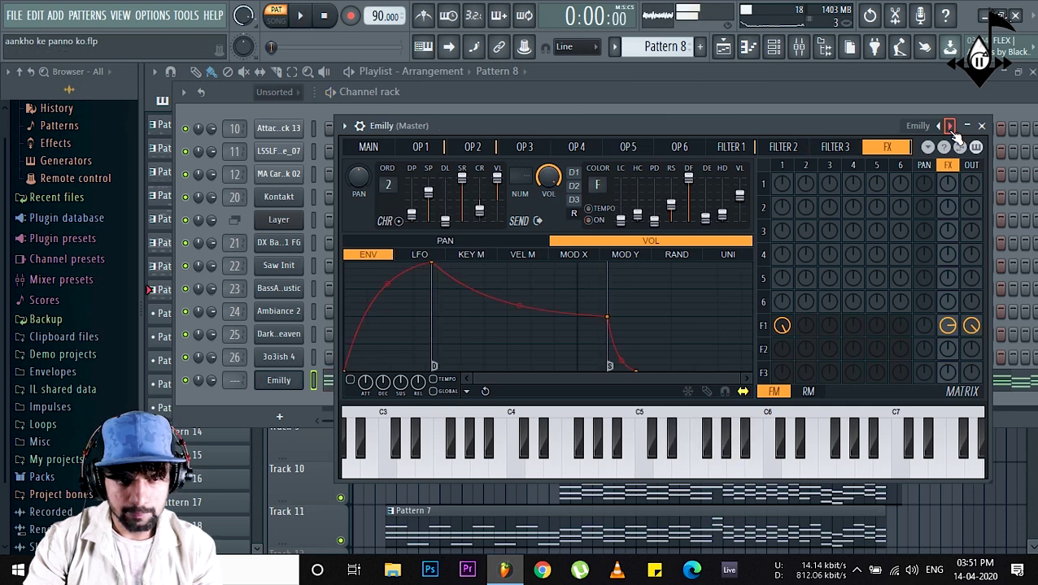
{"action": "left_click", "coordinate": [949, 127]}
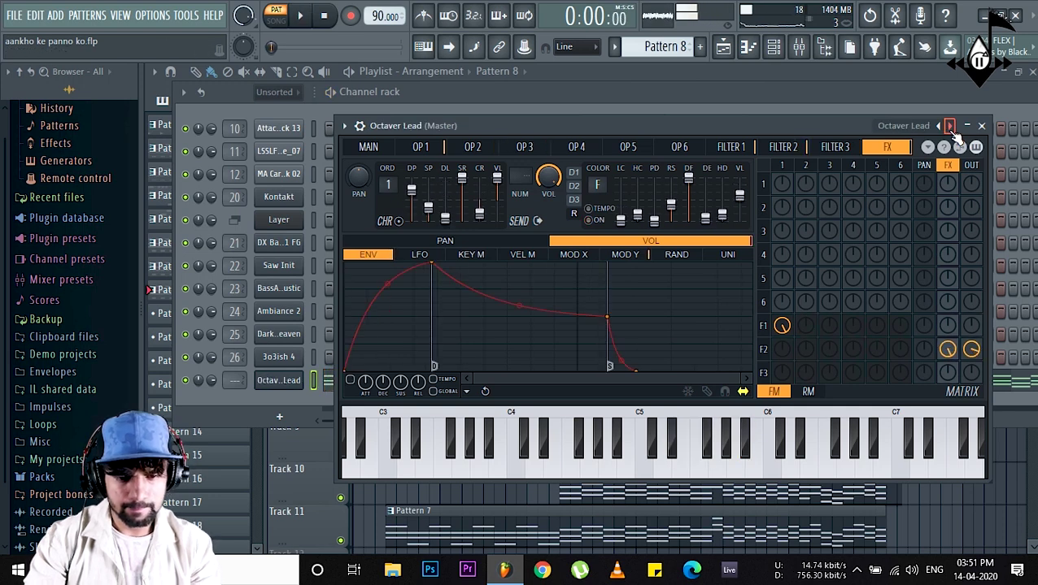
{"action": "left_click", "coordinate": [950, 127]}
{"action": "key", "text": "space"}
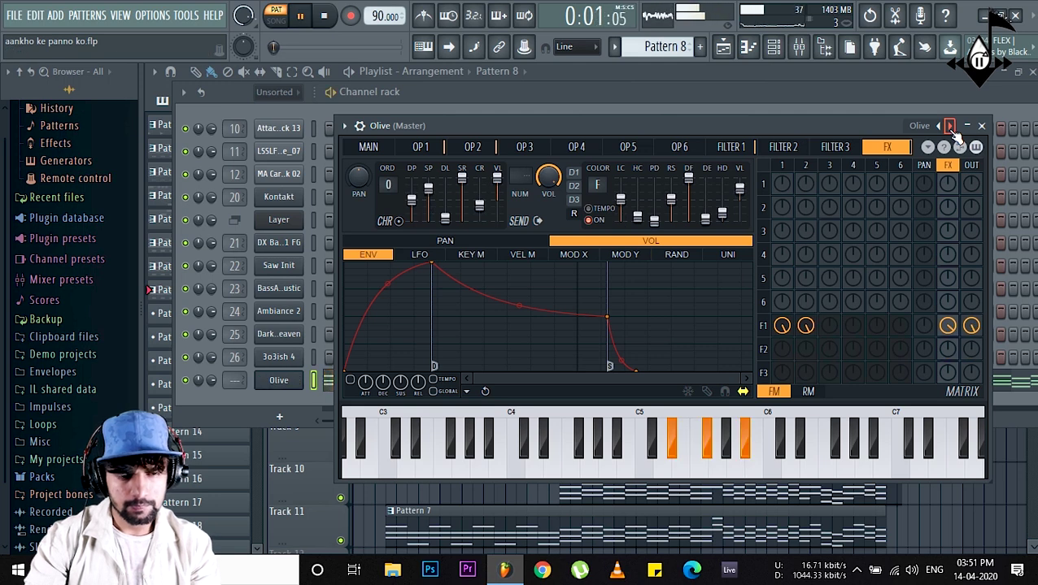
{"action": "left_click", "coordinate": [950, 127]}
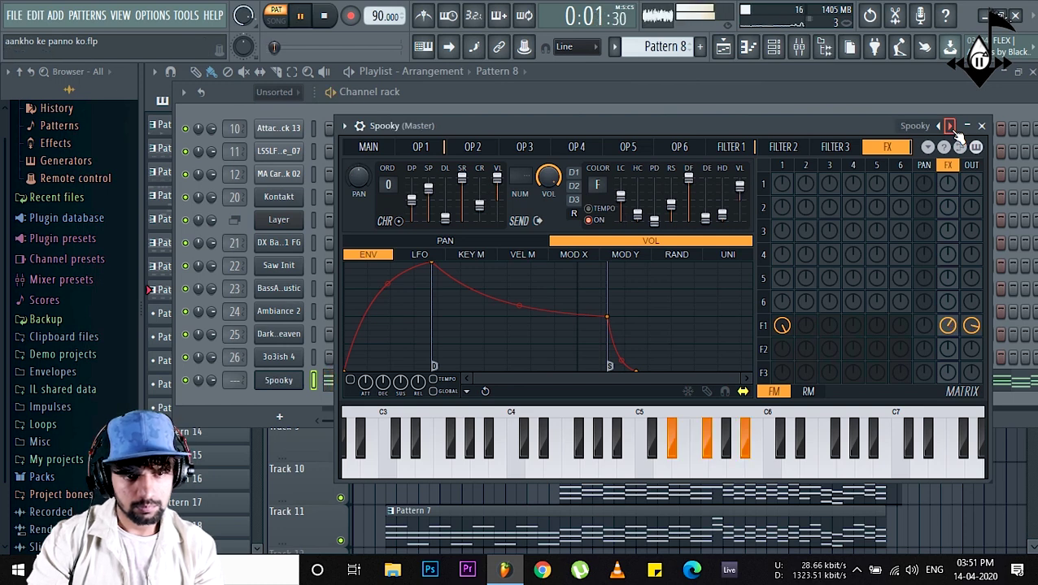
{"action": "left_click", "coordinate": [952, 128]}
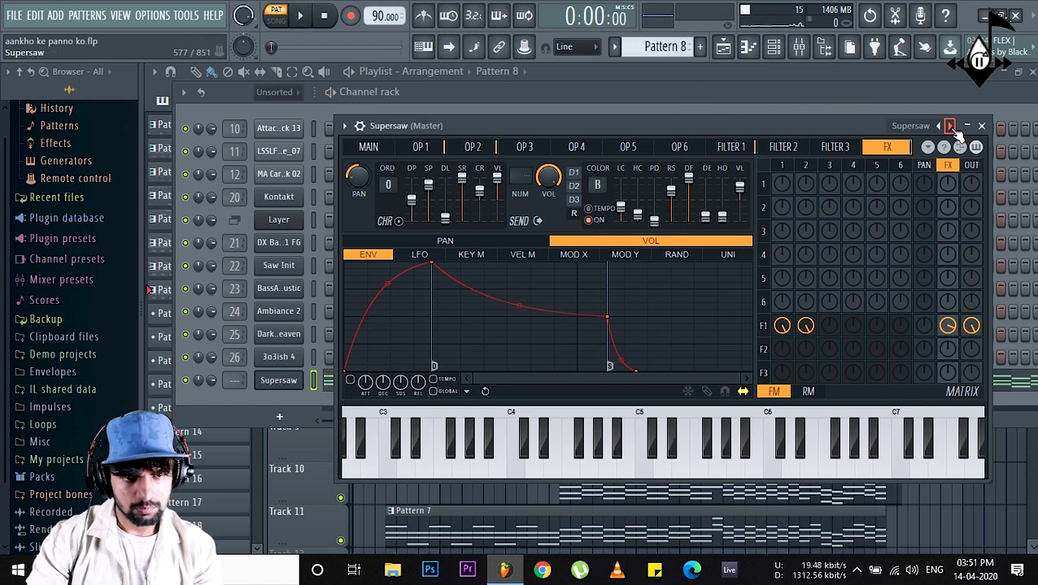
{"action": "key", "text": "space"}
{"action": "key", "text": "space"}
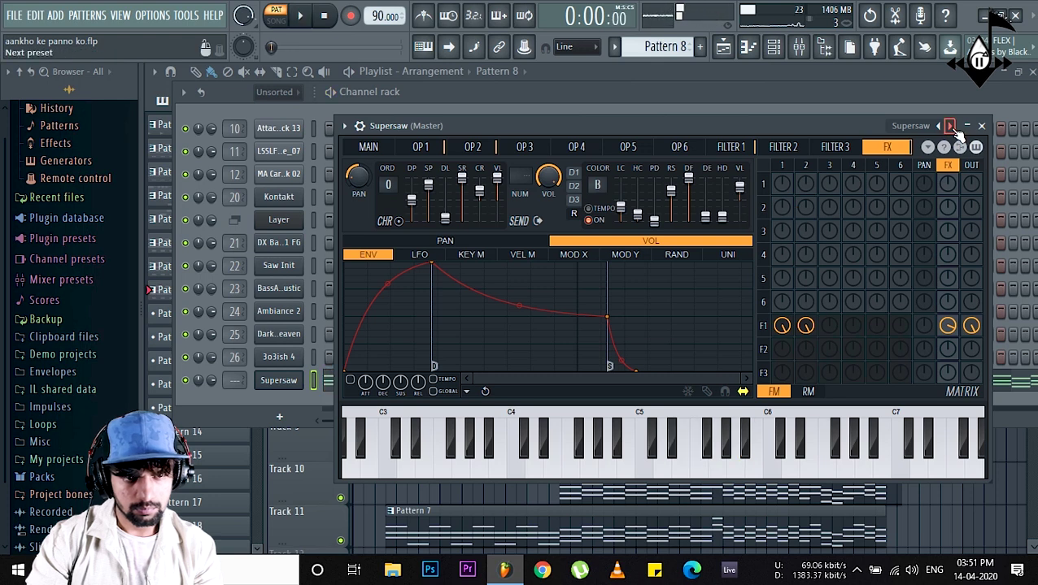
{"action": "left_click", "coordinate": [949, 126]}
{"action": "left_click", "coordinate": [950, 128]}
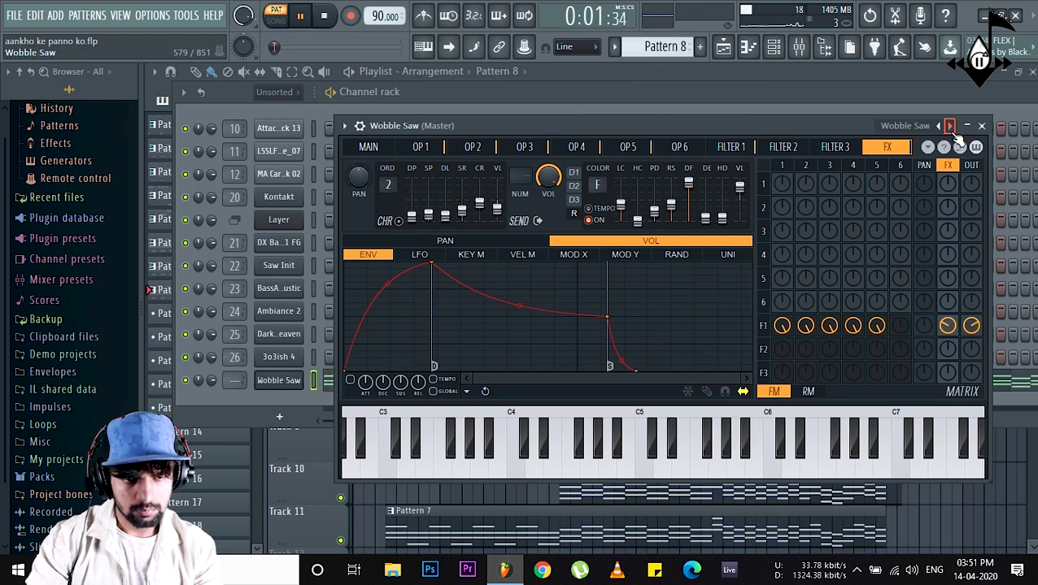
{"action": "key", "text": "space"}
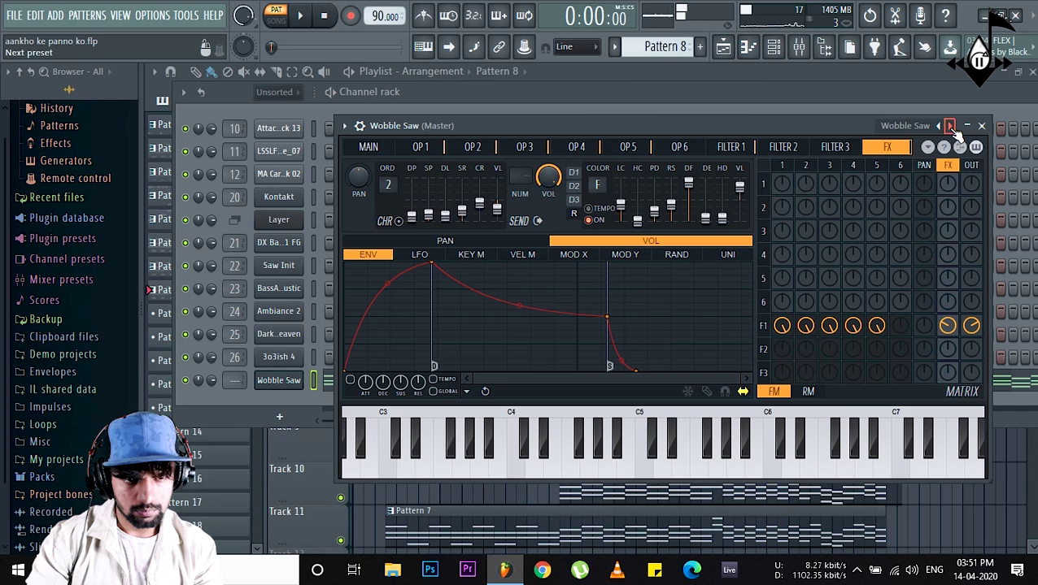
{"action": "left_click", "coordinate": [949, 127]}
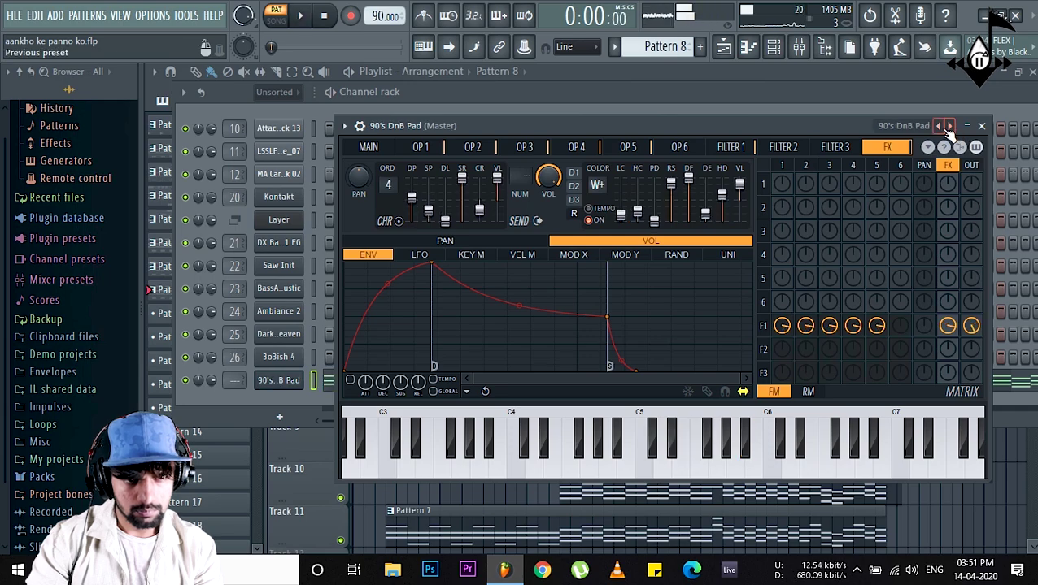
Load the Spooky lead preset in Sytrus, listen to it in the pattern and close the synth window.
{"action": "right_click", "coordinate": [950, 128]}
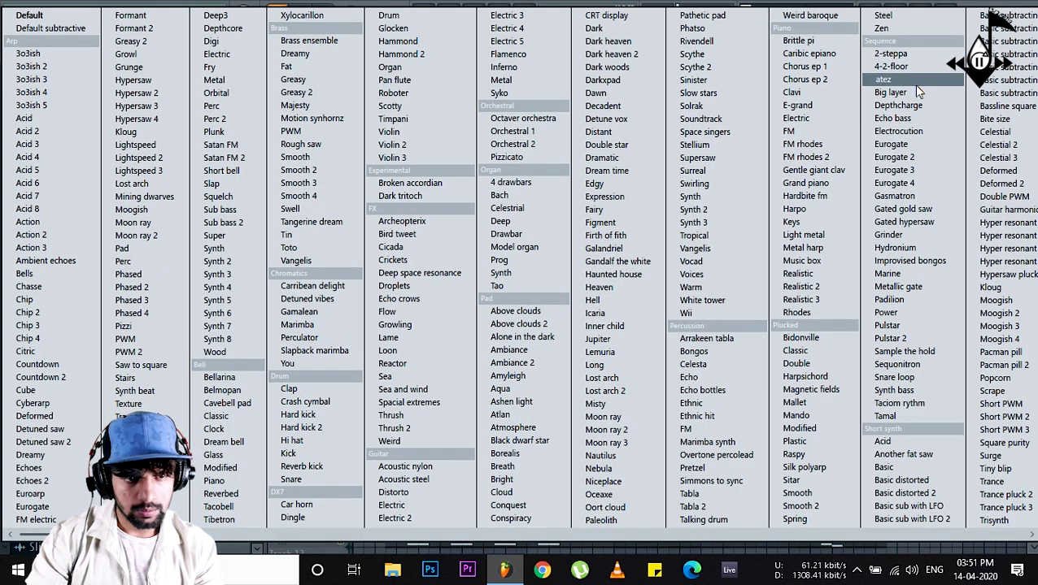
{"action": "scroll", "coordinate": [912, 85], "scroll_direction": "down", "scroll_amount": 5}
{"action": "mouse_move", "coordinate": [939, 60]}
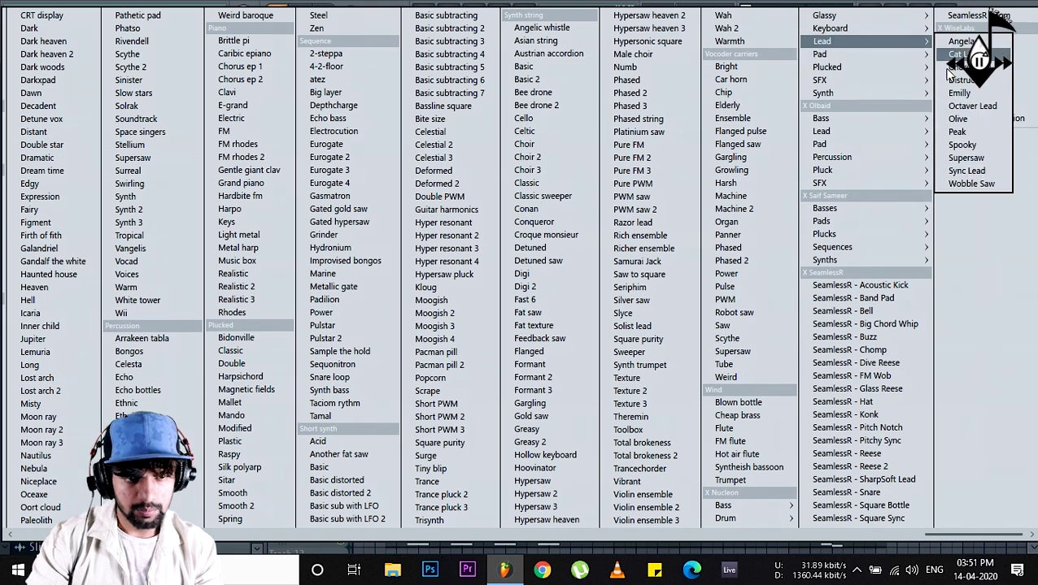
{"action": "left_click", "coordinate": [958, 132]}
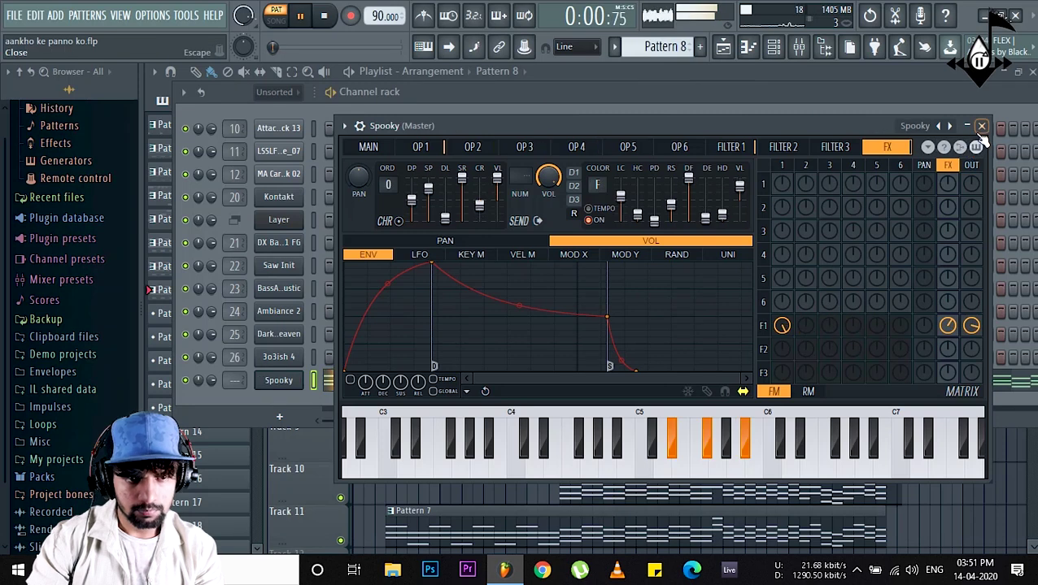
{"action": "left_click", "coordinate": [981, 128]}
Move the chord notes from the Spooky channel to the Layer channel by cutting and pasting them.
{"action": "right_click", "coordinate": [285, 378]}
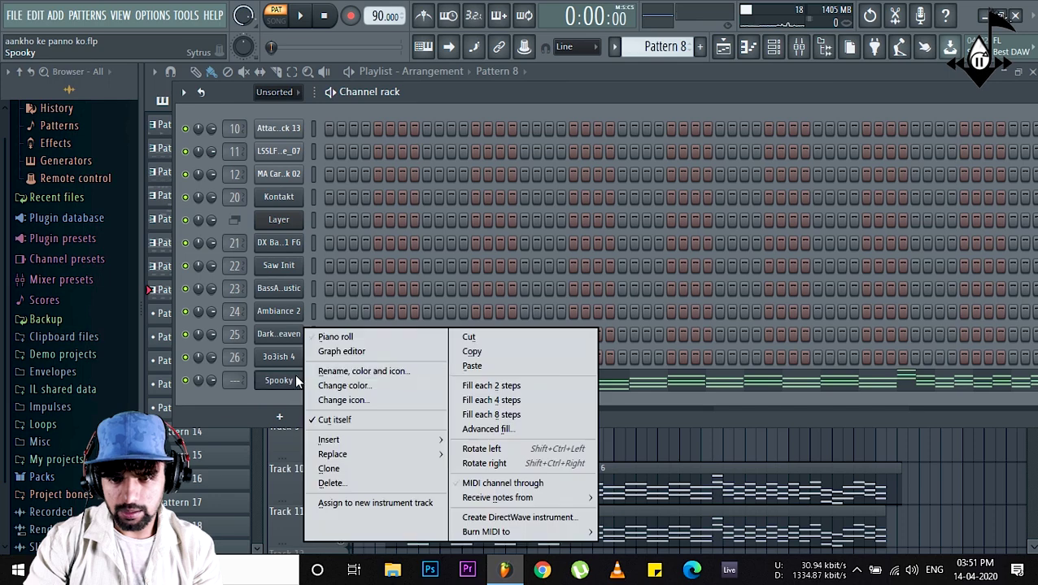
{"action": "left_click", "coordinate": [469, 336]}
{"action": "right_click", "coordinate": [294, 219]}
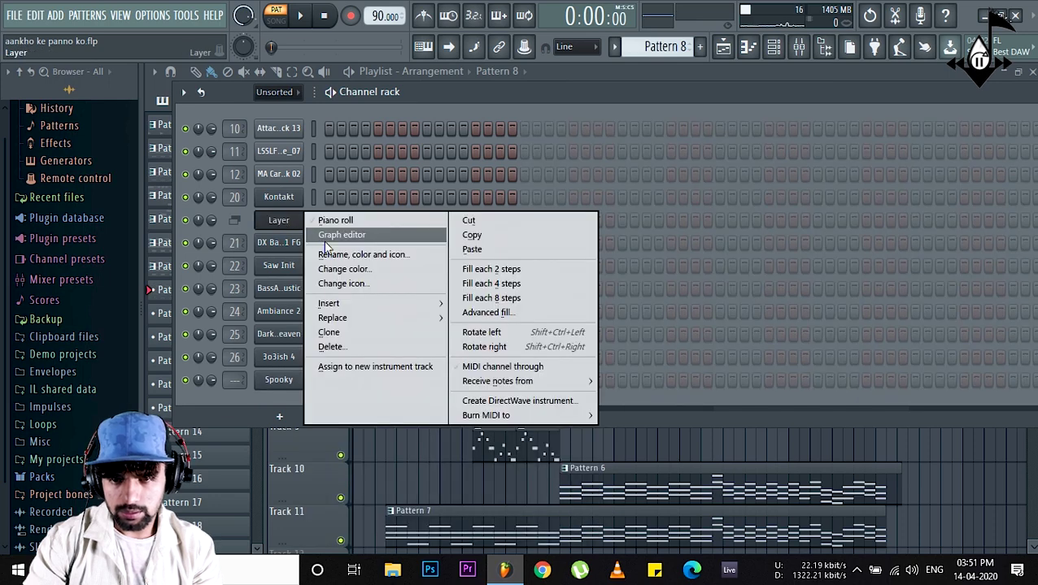
{"action": "left_click", "coordinate": [476, 250]}
In the Spooky channel's piano roll, draw a one-bar D#5 note at bar 1 and turn it into a slide note.
{"action": "right_click", "coordinate": [283, 377]}
{"action": "left_click", "coordinate": [337, 336]}
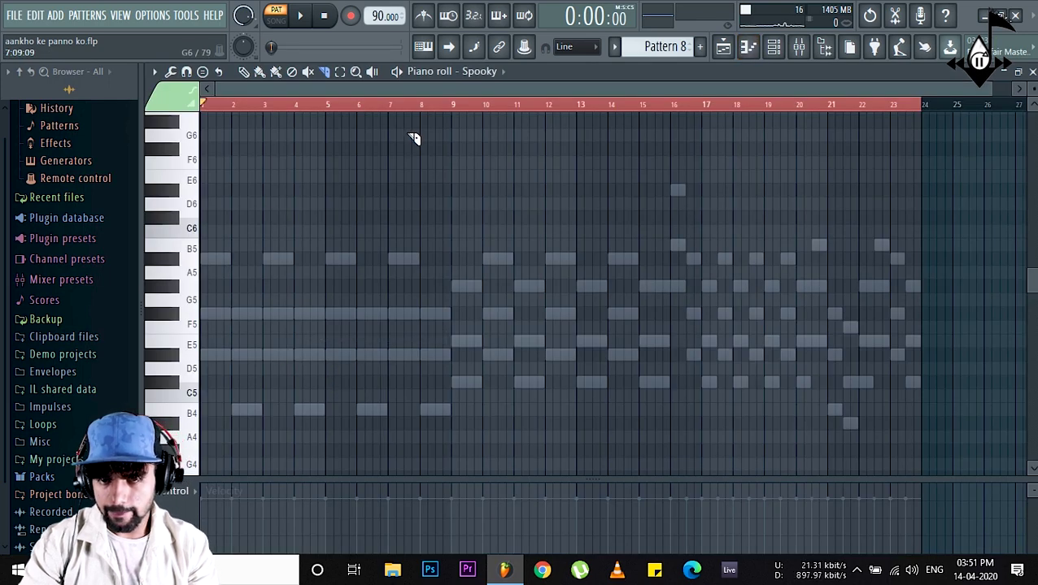
{"action": "left_click_drag", "start_coordinate": [993, 92], "coordinate": [419, 92]}
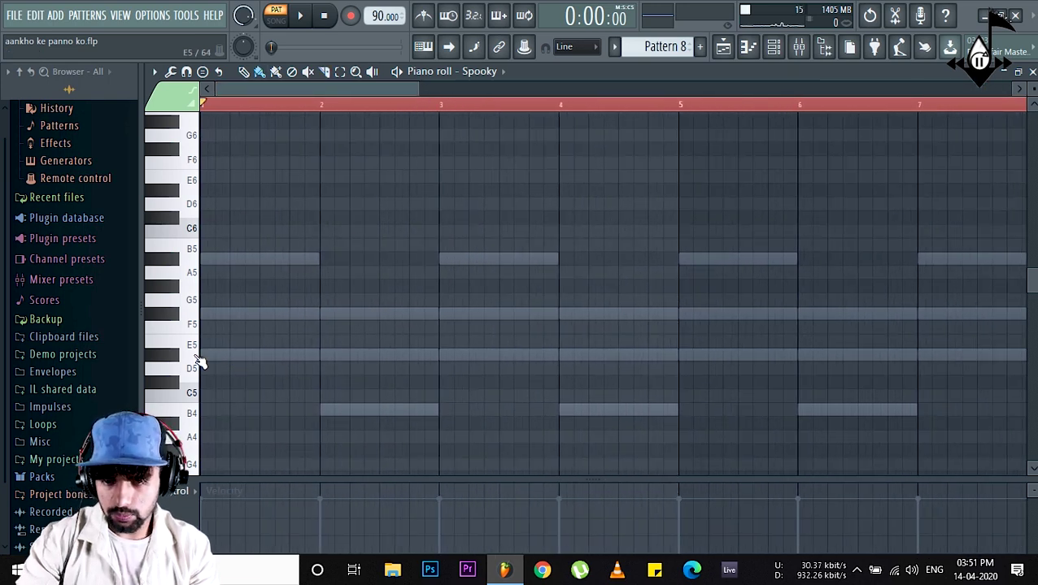
{"action": "right_click", "coordinate": [218, 356]}
{"action": "left_click_drag", "start_coordinate": [213, 355], "coordinate": [317, 356]}
{"action": "double_click", "coordinate": [284, 355]}
{"action": "left_click", "coordinate": [434, 263]}
{"action": "left_click", "coordinate": [598, 371]}
Add a one-bar B4 note at bar 2 and play the pattern to check it with the D#5 slide note.
{"action": "left_click", "coordinate": [356, 411]}
{"action": "key", "text": "space"}
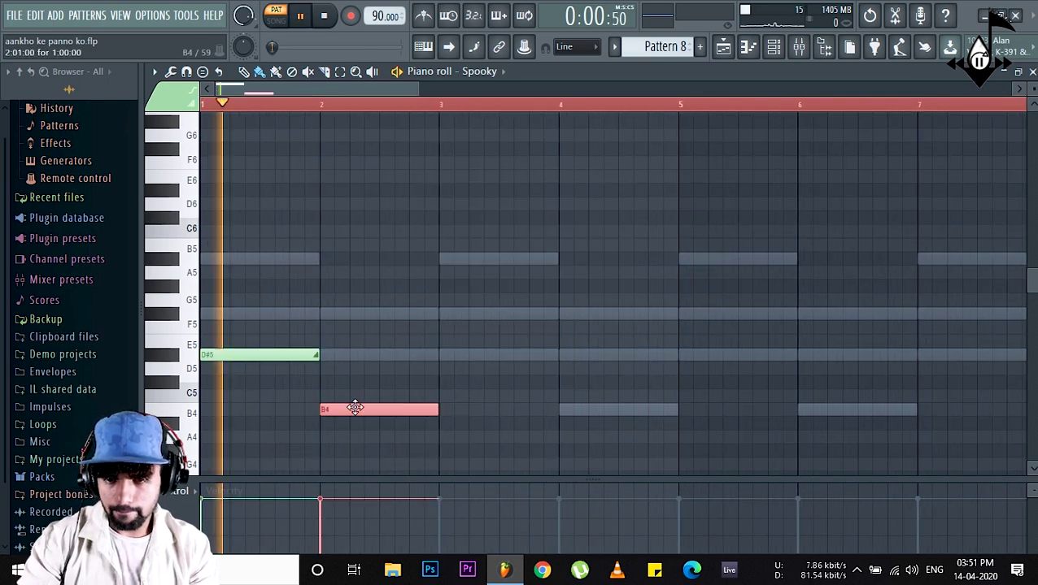
{"action": "key", "text": "space"}
Reconfirm the D#5 note's properties, add a one-bar F#5 note starting halfway through bar 1, and play the pattern to test the slide.
{"action": "double_click", "coordinate": [285, 355]}
{"action": "left_click", "coordinate": [600, 371]}
{"action": "left_click", "coordinate": [268, 316]}
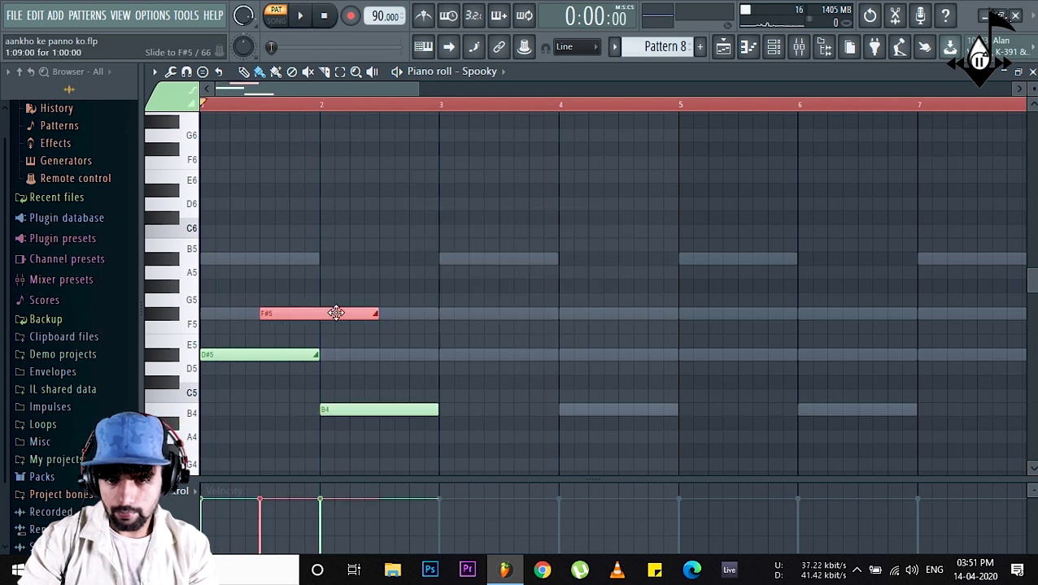
{"action": "key", "text": "space"}
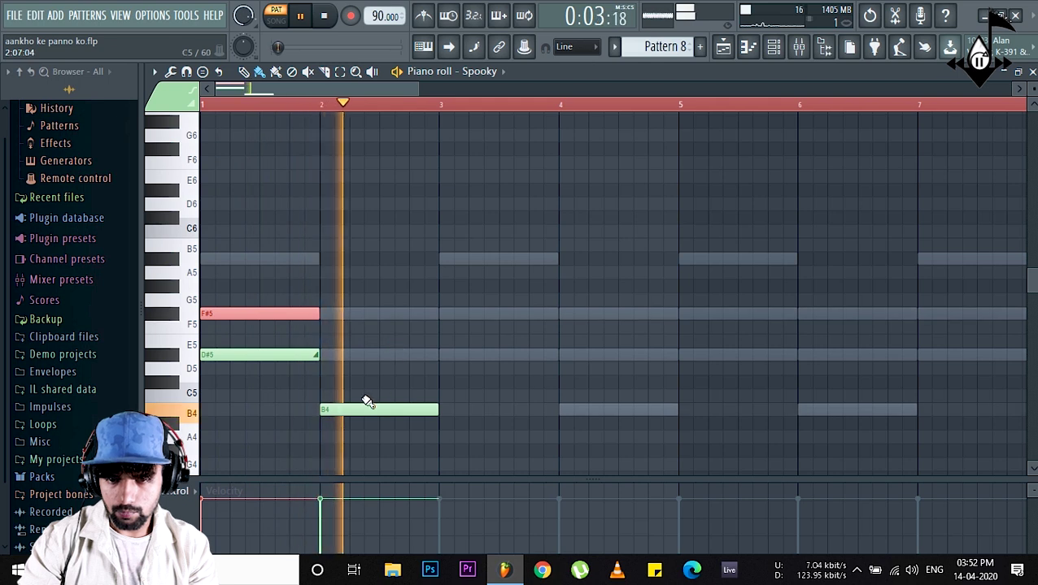
{"action": "key", "text": "space"}
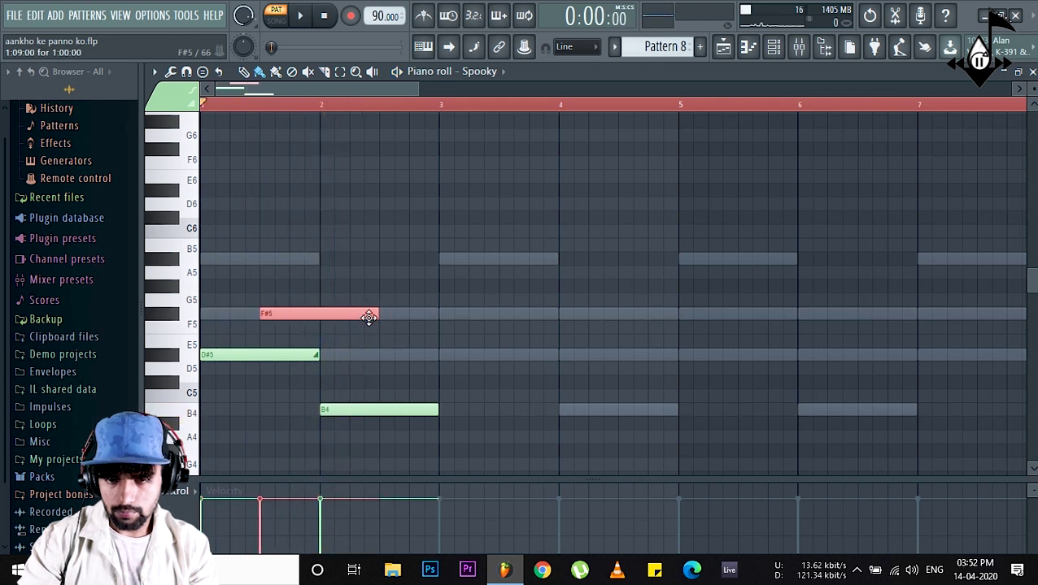
Make F#5 a one-bar note at the start of bar 1, shorten the D#5 slide note to the bar's last eighth, and audition it.
{"action": "key", "text": "space"}
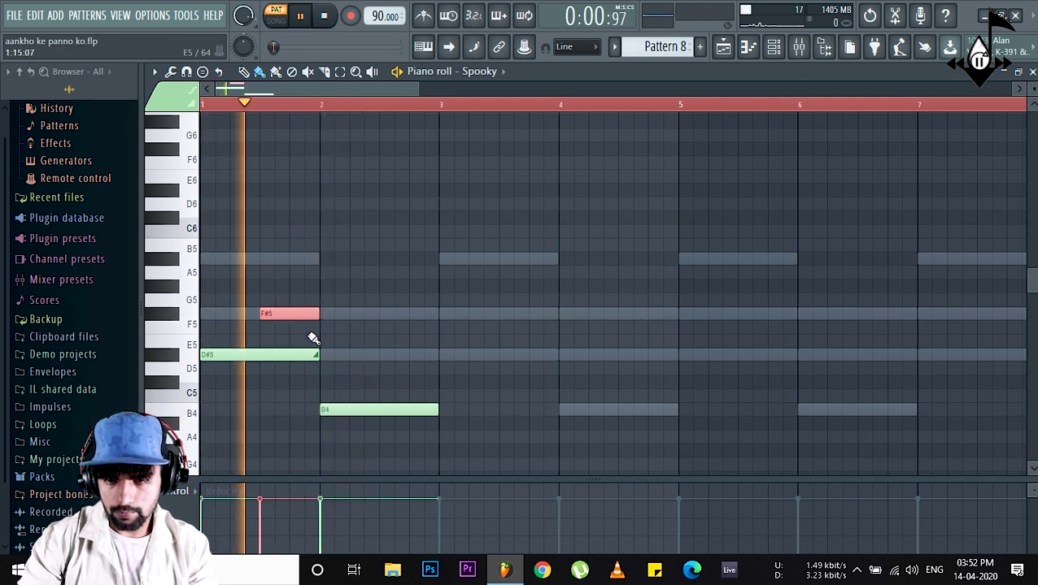
{"action": "key", "text": "space"}
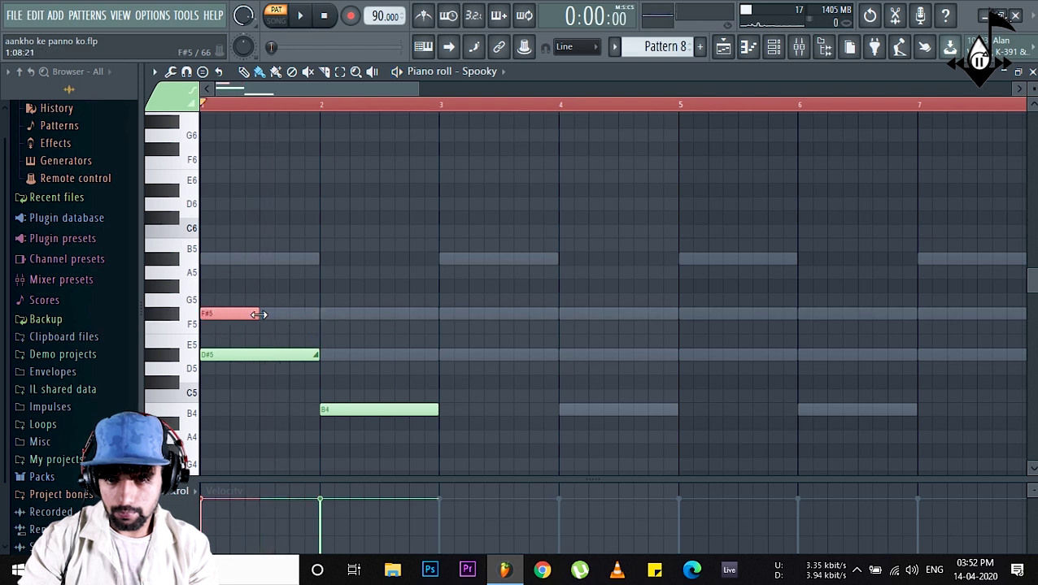
{"action": "left_click_drag", "start_coordinate": [210, 355], "coordinate": [284, 357]}
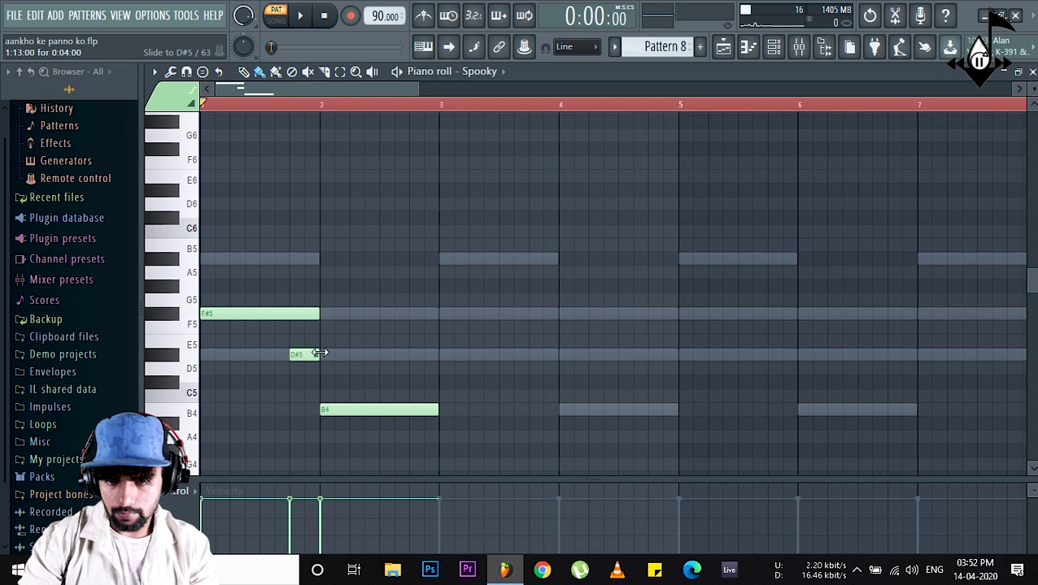
{"action": "key", "text": "space"}
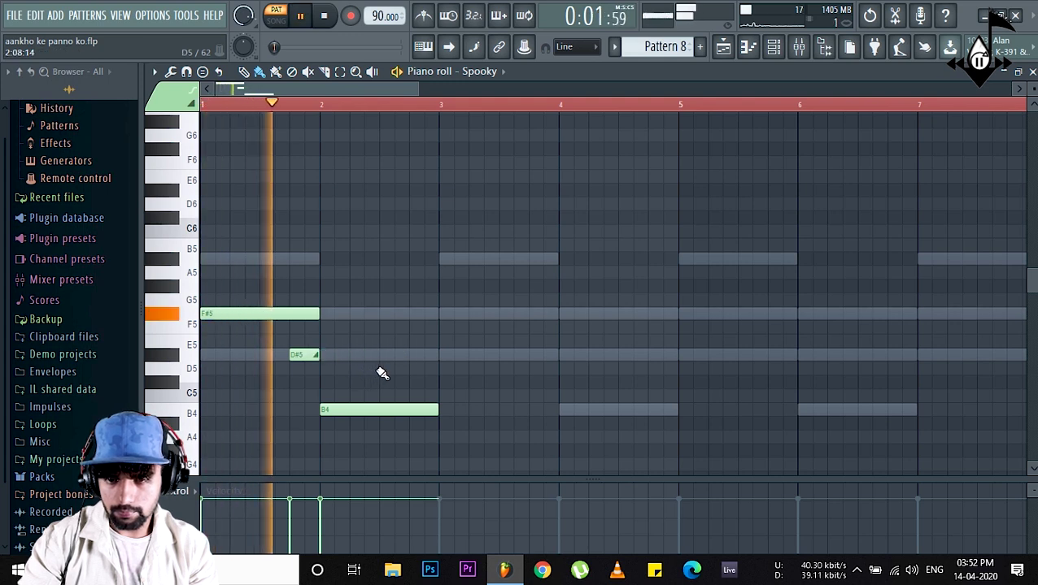
{"action": "key", "text": "space"}
{"action": "key", "text": "space"}
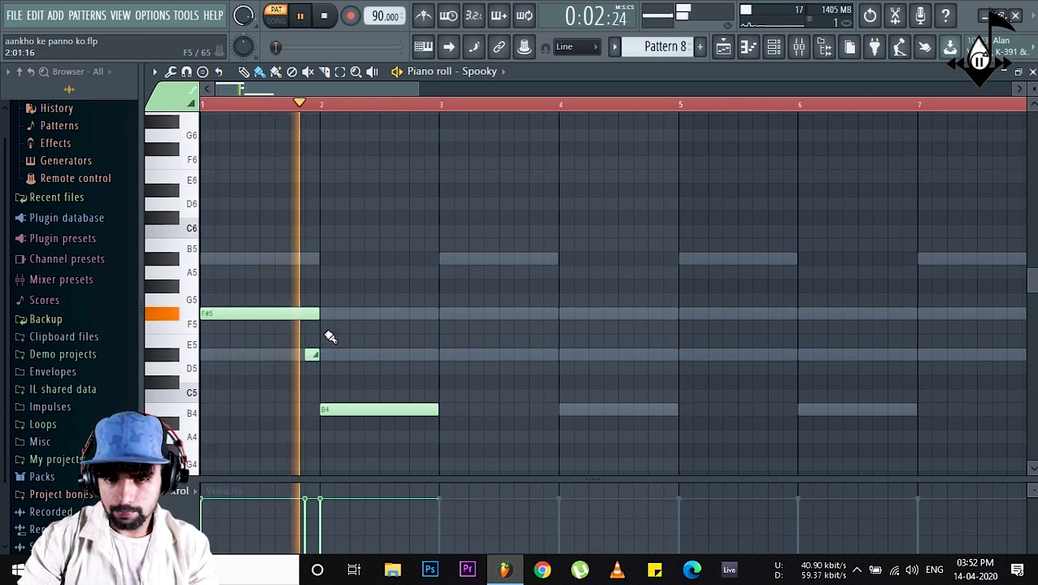
{"action": "key", "text": "space"}
Swap the pitches so bar 1 holds a one-bar D#5 note ending with a short F#5 slide note, and play it repeatedly.
{"action": "left_click_drag", "start_coordinate": [272, 316], "coordinate": [313, 314]}
{"action": "key", "text": "space"}
{"action": "key", "text": "space"}
{"action": "key", "text": "space"}
{"action": "key", "text": "space"}
{"action": "key", "text": "space"}
{"action": "key", "text": "space"}
{"action": "key", "text": "space"}
{"action": "key", "text": "space"}
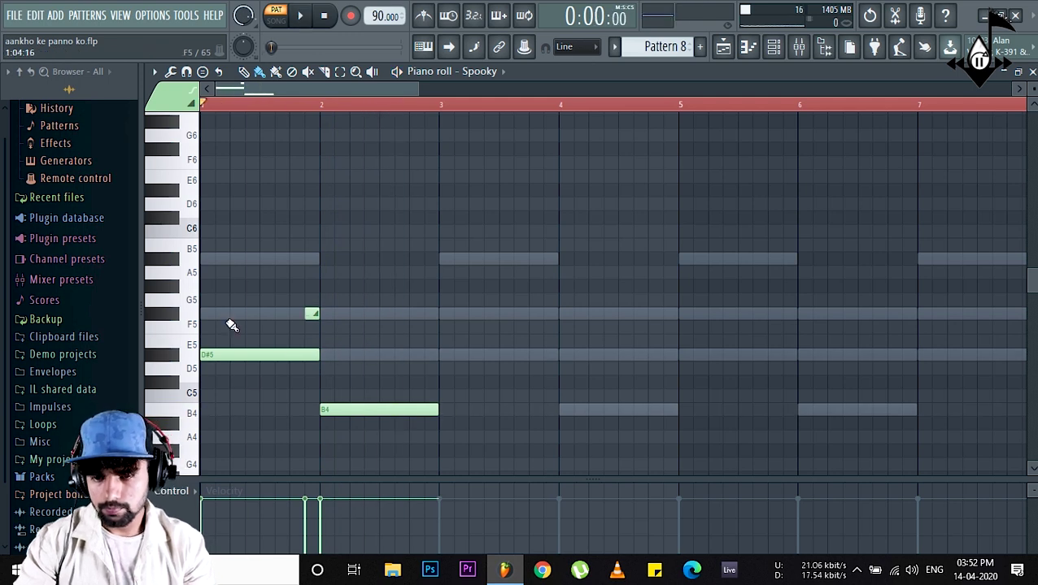
Fill bar 1 with alternating short F#5 and G#5 notes above the D#5 note and play the pattern.
{"action": "left_click", "coordinate": [252, 289]}
{"action": "key", "text": "space"}
{"action": "key", "text": "space"}
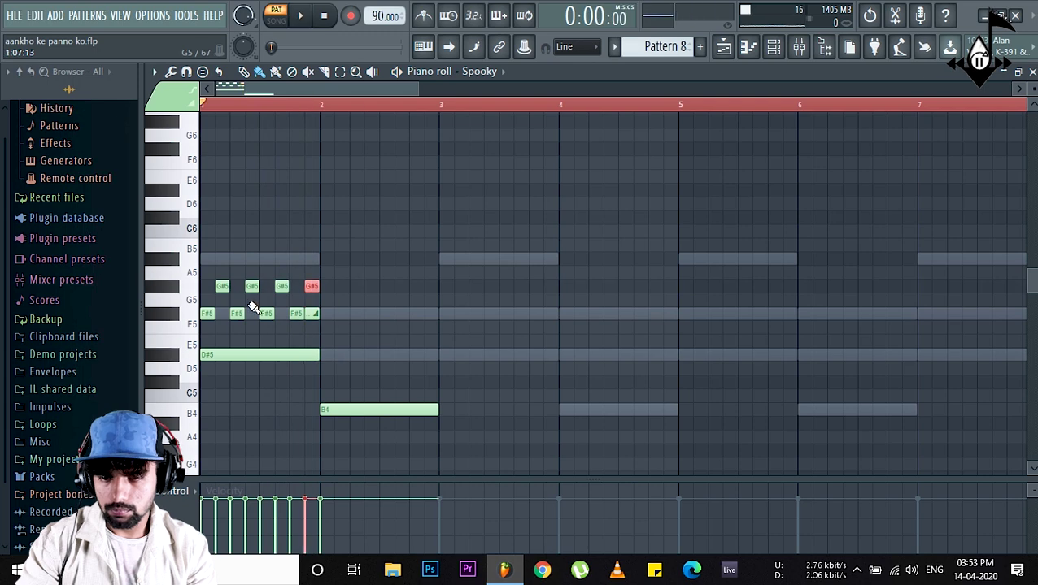
Fill bar 2 with alternating short D#5 and F#5 notes over B4, ending in a D#5 slide note, and play the pattern.
{"action": "left_click_drag", "start_coordinate": [206, 316], "coordinate": [326, 357]}
{"action": "mouse_move", "coordinate": [460, 319]}
{"action": "left_mouse_down"}
{"action": "mouse_move", "coordinate": [346, 334]}
{"action": "mouse_move", "coordinate": [341, 314]}
{"action": "left_mouse_up"}
{"action": "key", "text": "space"}
{"action": "key", "text": "space"}
Duplicate the notes of bars 1 and 2 into bars 3 and 4 and play the four-bar phrase.
{"action": "mouse_move", "coordinate": [465, 253]}
{"action": "left_mouse_down"}
{"action": "mouse_move", "coordinate": [219, 477]}
{"action": "mouse_move", "coordinate": [202, 477]}
{"action": "left_mouse_up"}
{"action": "mouse_move", "coordinate": [231, 352]}
{"action": "left_mouse_down"}
{"action": "mouse_move", "coordinate": [470, 324]}
{"action": "mouse_move", "coordinate": [470, 345]}
{"action": "left_mouse_up"}
{"action": "key", "text": "ctrl+d"}
{"action": "key", "text": "space"}
{"action": "scroll", "coordinate": [415, 390], "scroll_direction": "down", "scroll_amount": 3}
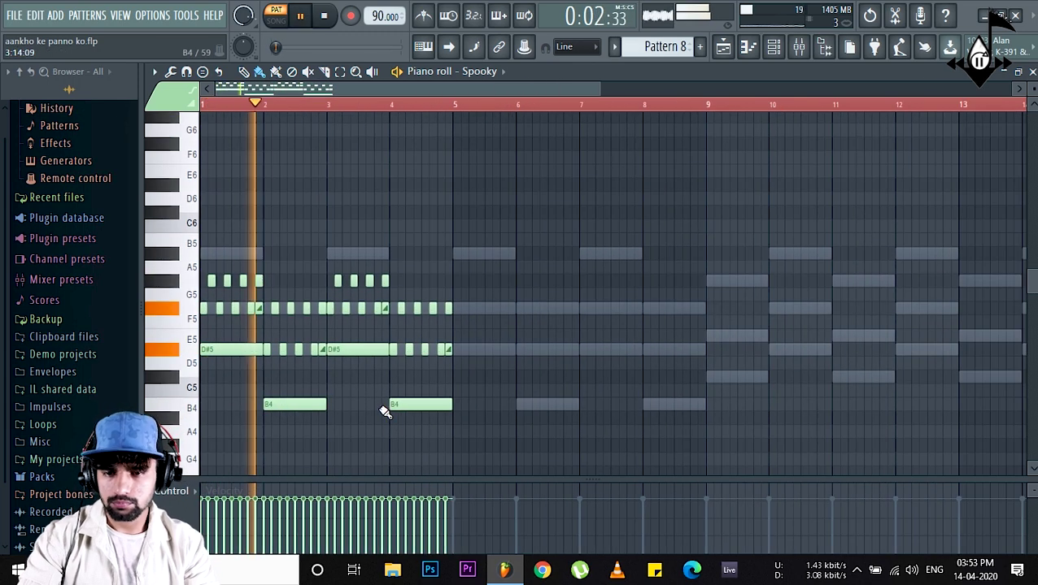
{"action": "key", "text": "space"}
Place the Pattern 8 clip on Track 12 of the playlist and play the song briefly.
{"action": "left_click", "coordinate": [723, 47]}
{"action": "scroll", "coordinate": [565, 290], "scroll_direction": "down", "scroll_amount": 3}
{"action": "left_click", "coordinate": [439, 439], "text": "ctrl"}
{"action": "left_click", "coordinate": [386, 107]}
{"action": "key", "text": "space"}
{"action": "key", "text": "space"}
Rearrange the Pattern 8 clip on Track 12 so that it starts at bar 1.
{"action": "left_click_drag", "start_coordinate": [459, 453], "coordinate": [317, 435]}
{"action": "scroll", "coordinate": [472, 106], "scroll_direction": "down", "scroll_amount": 3}
{"action": "key", "text": "ctrl+a"}
{"action": "left_click", "coordinate": [396, 430], "text": "ctrl+shift"}
{"action": "left_click_drag", "start_coordinate": [405, 405], "coordinate": [461, 405]}
{"action": "key", "text": "ctrl+d"}
{"action": "left_click_drag", "start_coordinate": [608, 431], "coordinate": [418, 435]}
Cut the Layer channel's chord notes out of Pattern 8 and play the arrangement from the start of the song.
{"action": "left_click", "coordinate": [774, 47]}
{"action": "left_click", "coordinate": [384, 445]}
{"action": "left_click", "coordinate": [774, 47]}
{"action": "left_click", "coordinate": [314, 220]}
{"action": "key", "text": "ctrl+x"}
{"action": "left_click", "coordinate": [723, 47]}
{"action": "left_click_drag", "start_coordinate": [370, 109], "coordinate": [354, 109]}
{"action": "key", "text": "space"}
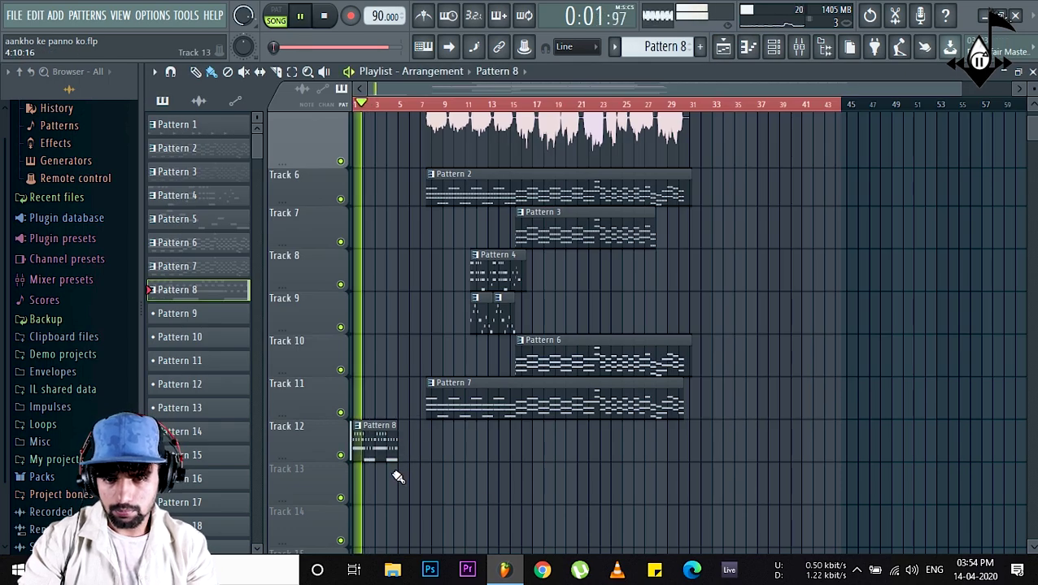
{"action": "scroll", "coordinate": [429, 390], "scroll_direction": "up", "scroll_amount": 2}
{"action": "scroll", "coordinate": [429, 390], "scroll_direction": "down", "scroll_amount": 3}
{"action": "key", "text": "space"}
Move the Pattern 8 clip along Track 12 to line up with the start of the Pattern 7 clip.
{"action": "left_click_drag", "start_coordinate": [374, 397], "coordinate": [455, 396]}
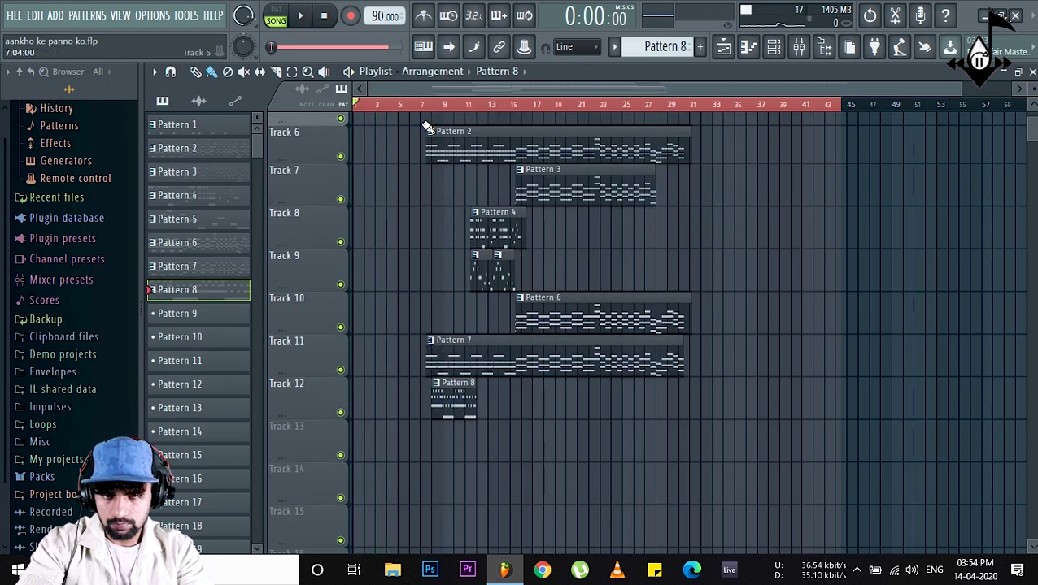
{"action": "scroll", "coordinate": [428, 208], "scroll_direction": "up", "scroll_amount": 5}
{"action": "left_click_drag", "start_coordinate": [539, 397], "coordinate": [494, 397]}
Strip the short filler notes from the Spooky part, keeping the long D#5 and B4 notes and their slides, and play Pattern 8.
{"action": "left_click", "coordinate": [748, 47]}
{"action": "left_click", "coordinate": [773, 48]}
{"action": "left_click", "coordinate": [268, 294]}
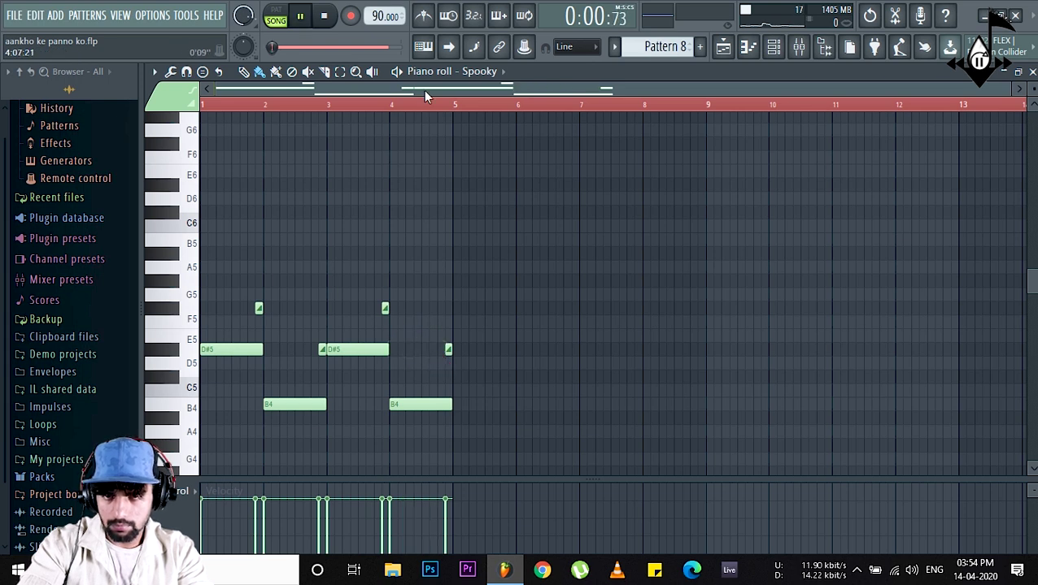
{"action": "key", "text": "space"}
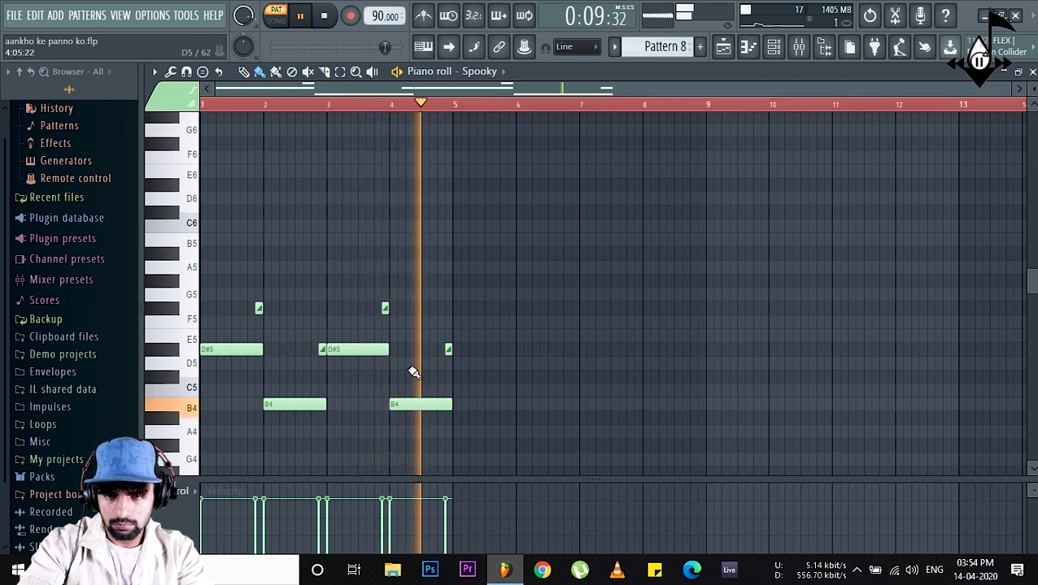
{"action": "key", "text": "space"}
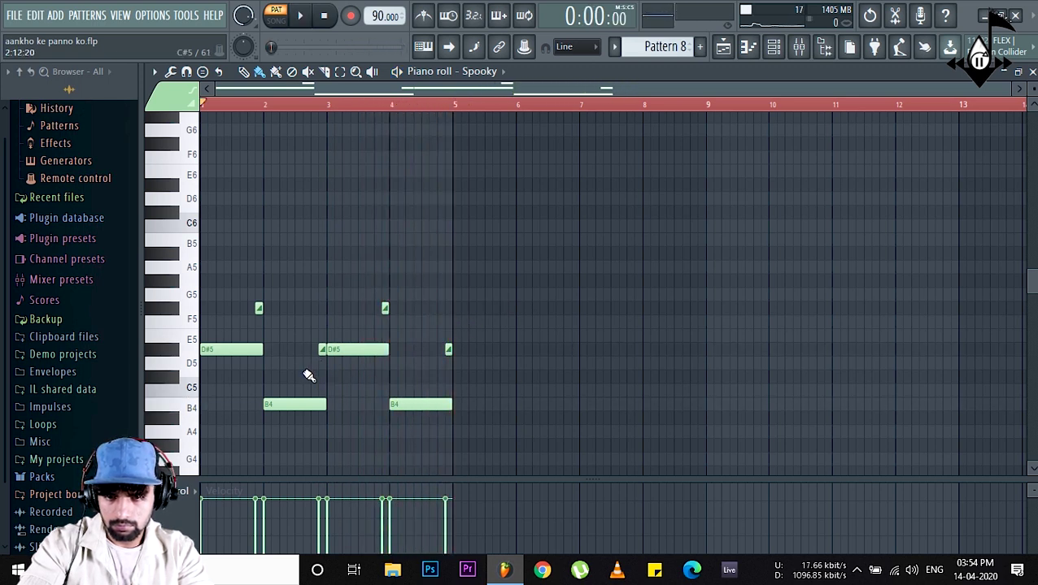
Play the arrangement to hear the Pattern 8 clip together with the other tracks.
{"action": "left_click", "coordinate": [723, 48]}
{"action": "left_click", "coordinate": [399, 106]}
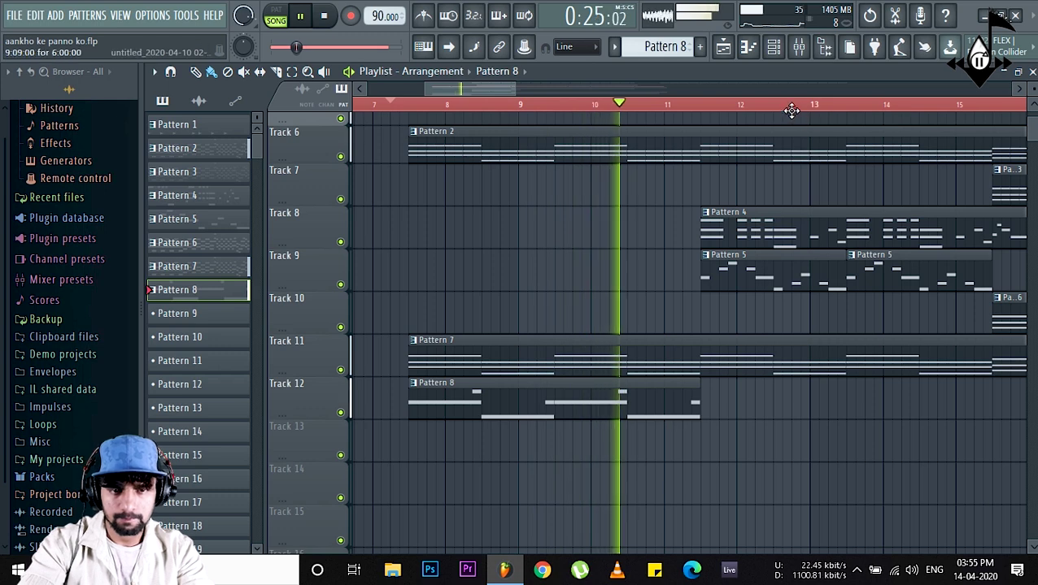
{"action": "scroll", "coordinate": [799, 114], "scroll_direction": "down", "scroll_amount": 4}
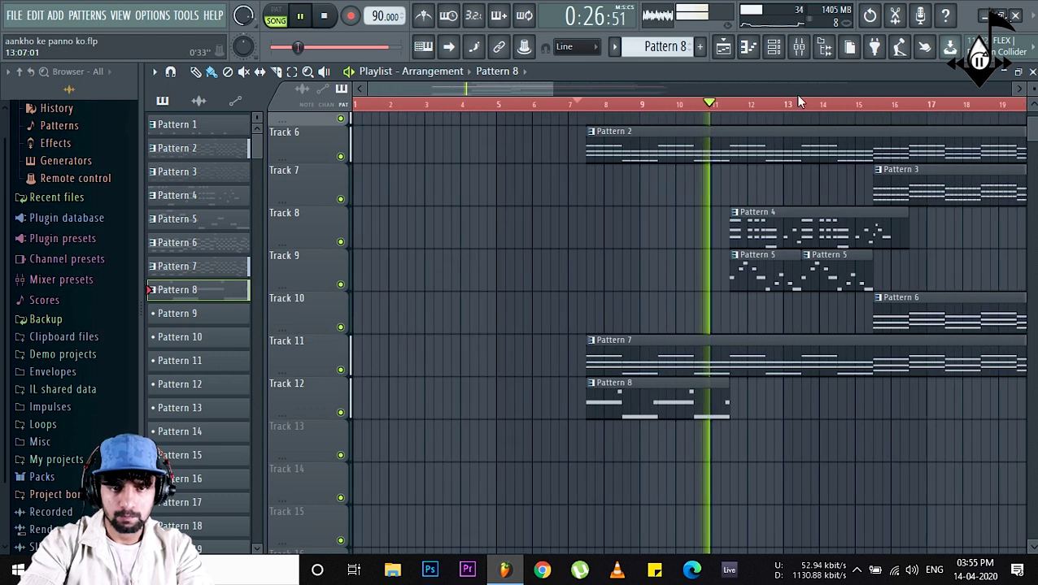
Stop playback and route the Spooky channel to mixer track 27.
{"action": "left_click", "coordinate": [799, 49]}
{"action": "key", "text": "space"}
{"action": "left_click", "coordinate": [773, 49]}
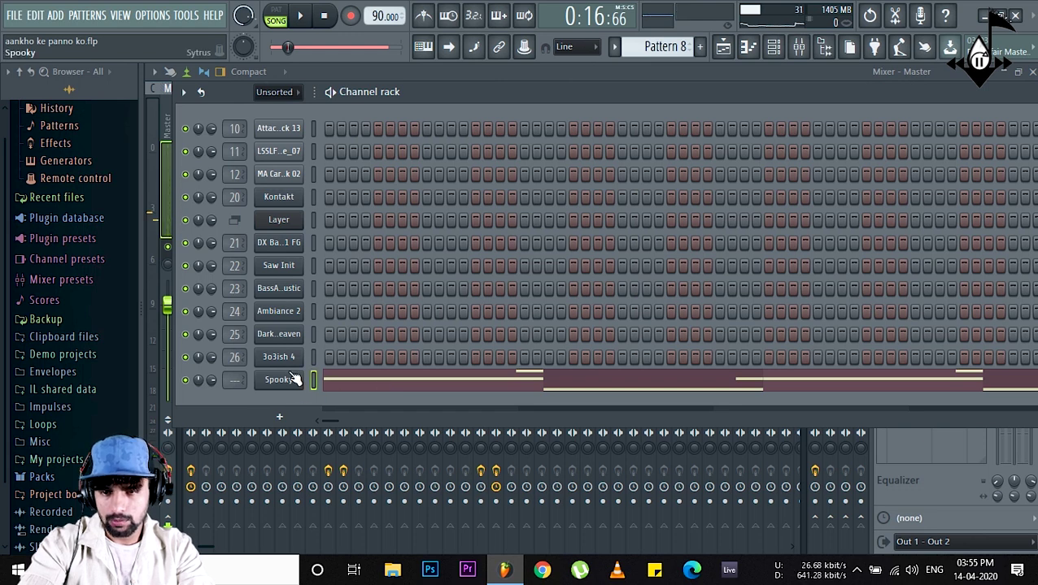
{"action": "left_click_drag", "start_coordinate": [241, 381], "coordinate": [241, 357]}
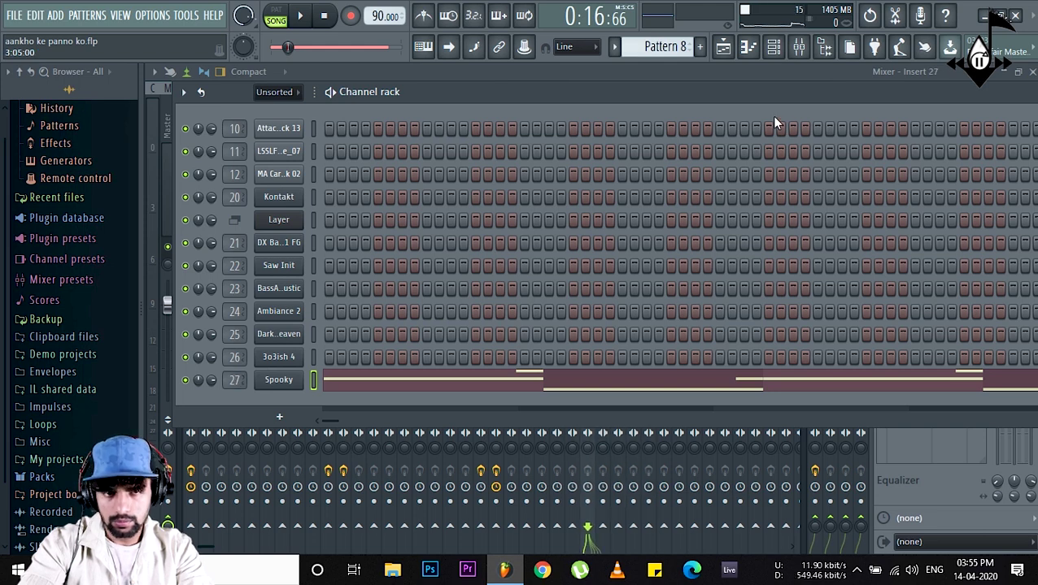
{"action": "left_click", "coordinate": [797, 54]}
Move the Pattern 8 clip on Track 12 to start with the Pattern 4 clip, and play the song from just before it.
{"action": "left_click", "coordinate": [729, 46]}
{"action": "left_click_drag", "start_coordinate": [599, 402], "coordinate": [749, 403]}
{"action": "key", "text": "space"}
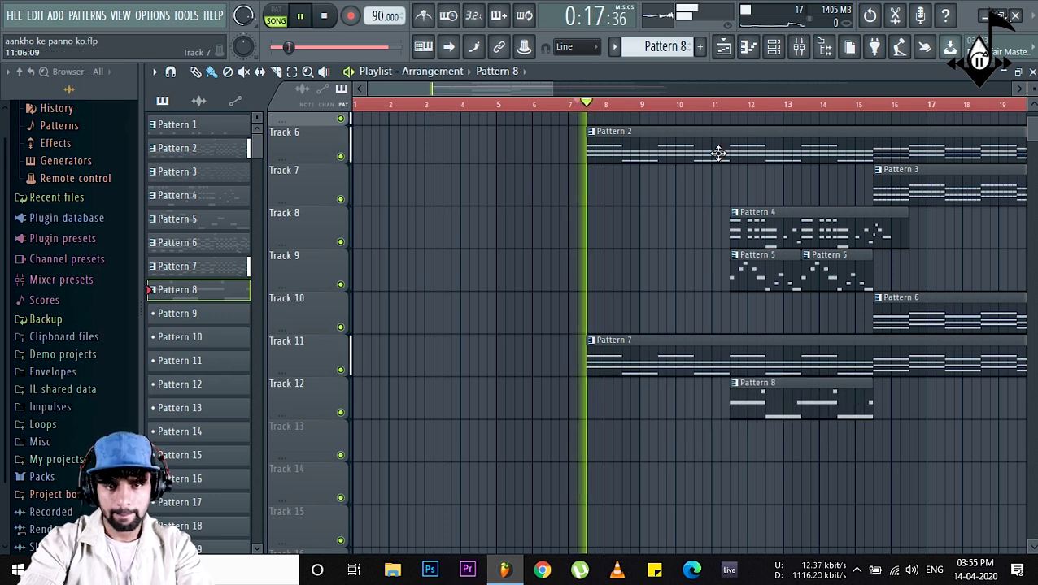
{"action": "left_click", "coordinate": [707, 106]}
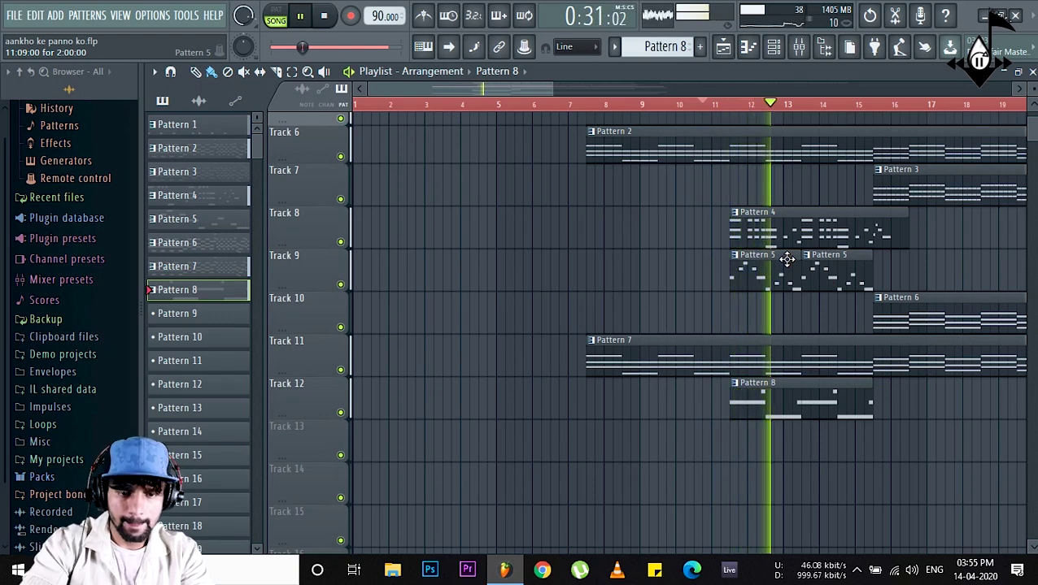
Lower the Insert 27 volume to about 68% (-7.8 dB) while the song plays, and return to the playlist.
{"action": "key", "text": "F9"}
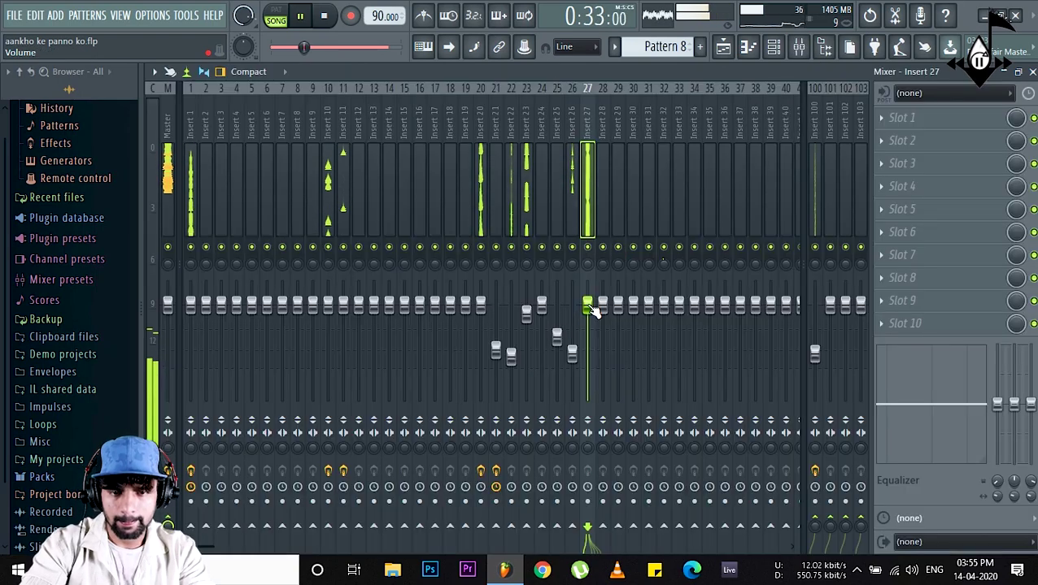
{"action": "left_click_drag", "start_coordinate": [587, 305], "coordinate": [587, 336]}
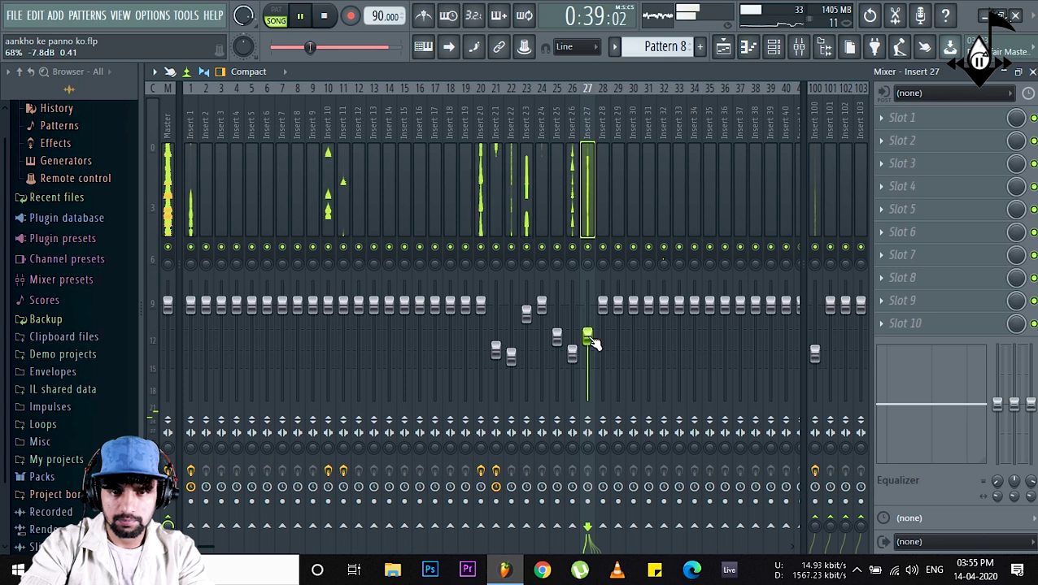
{"action": "left_click", "coordinate": [723, 46]}
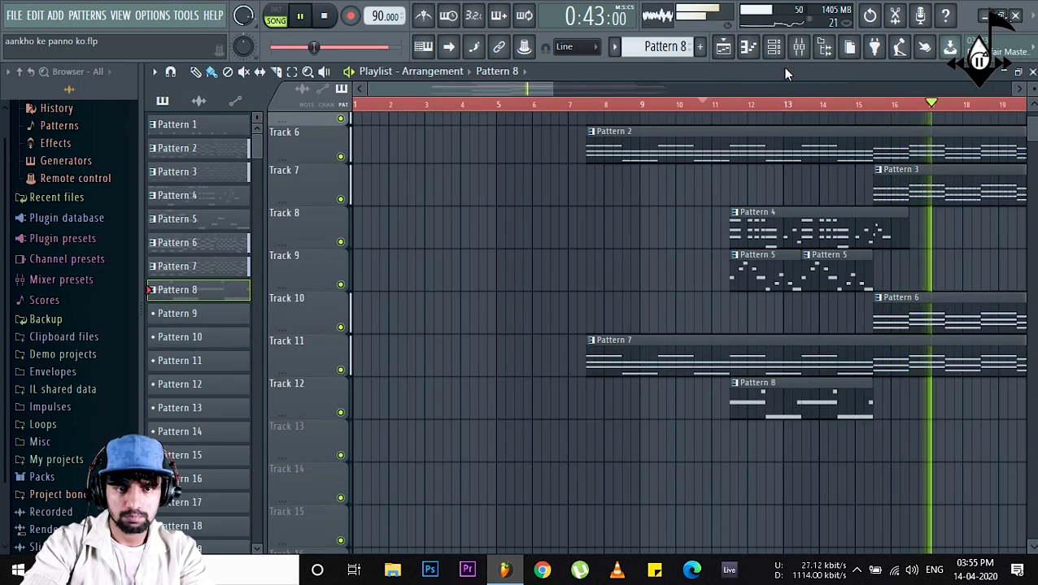
Paste the cut chord notes back into the Layer channel of Pattern 8 and stop playback.
{"action": "left_click", "coordinate": [773, 48]}
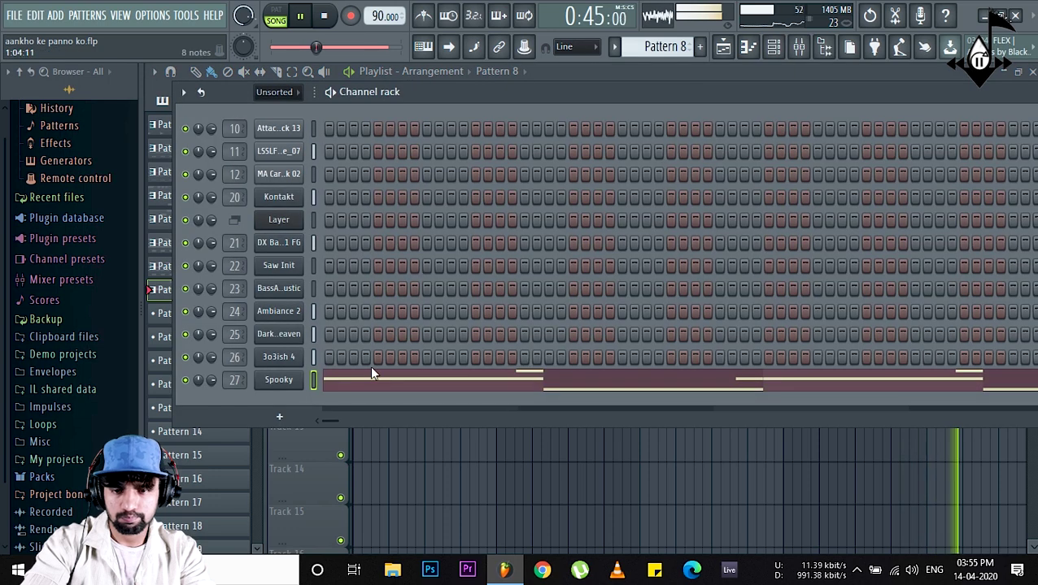
{"action": "right_click", "coordinate": [293, 220]}
{"action": "left_click", "coordinate": [480, 251]}
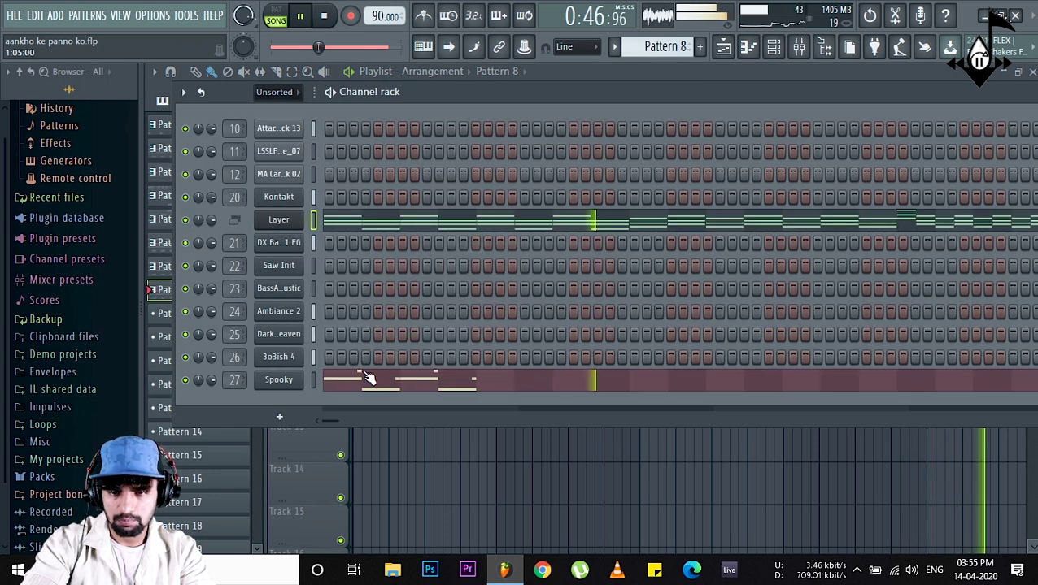
{"action": "key", "text": "space"}
In the Spooky channel's piano roll, move the whole four-bar phrase to bars 5 through 8.
{"action": "right_click", "coordinate": [298, 386]}
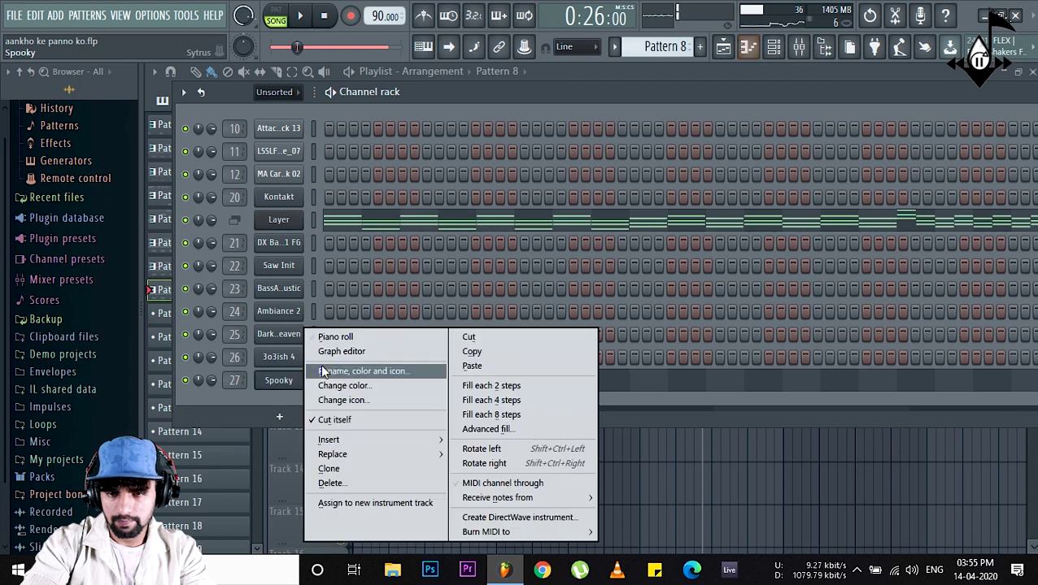
{"action": "left_click", "coordinate": [338, 338]}
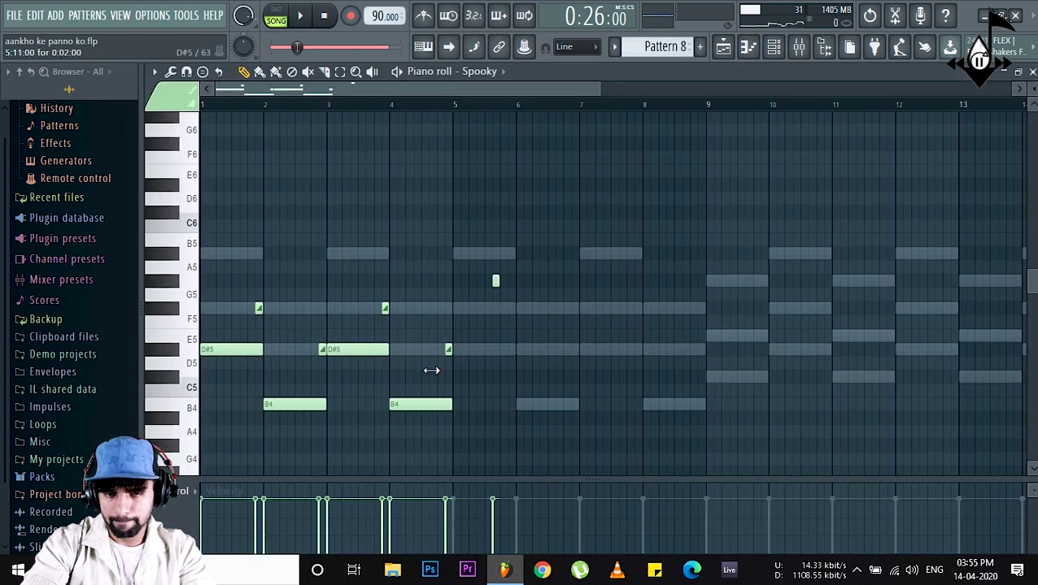
{"action": "left_click_drag", "start_coordinate": [498, 261], "coordinate": [213, 404]}
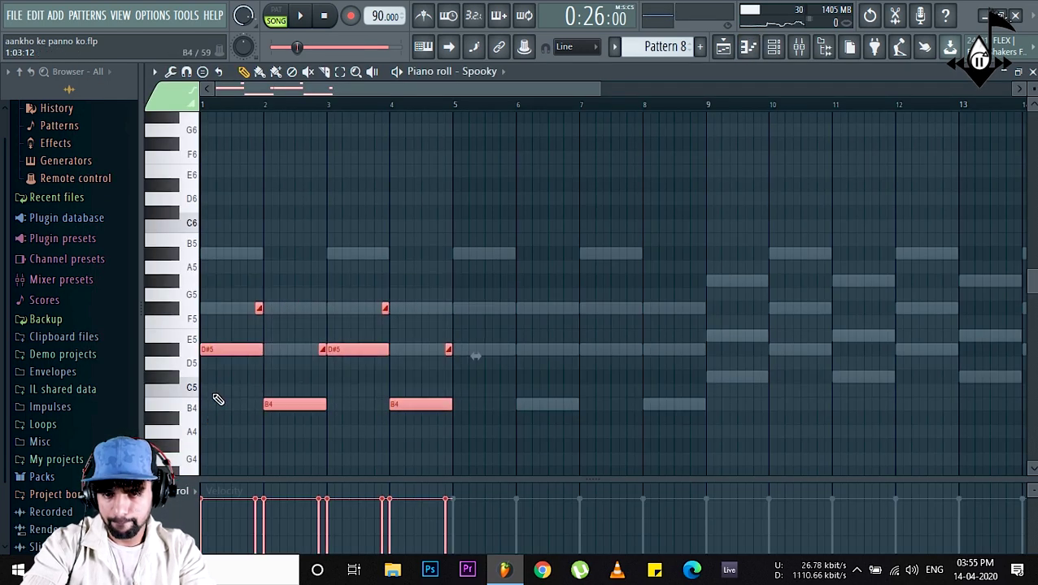
{"action": "left_click_drag", "start_coordinate": [223, 349], "coordinate": [473, 355]}
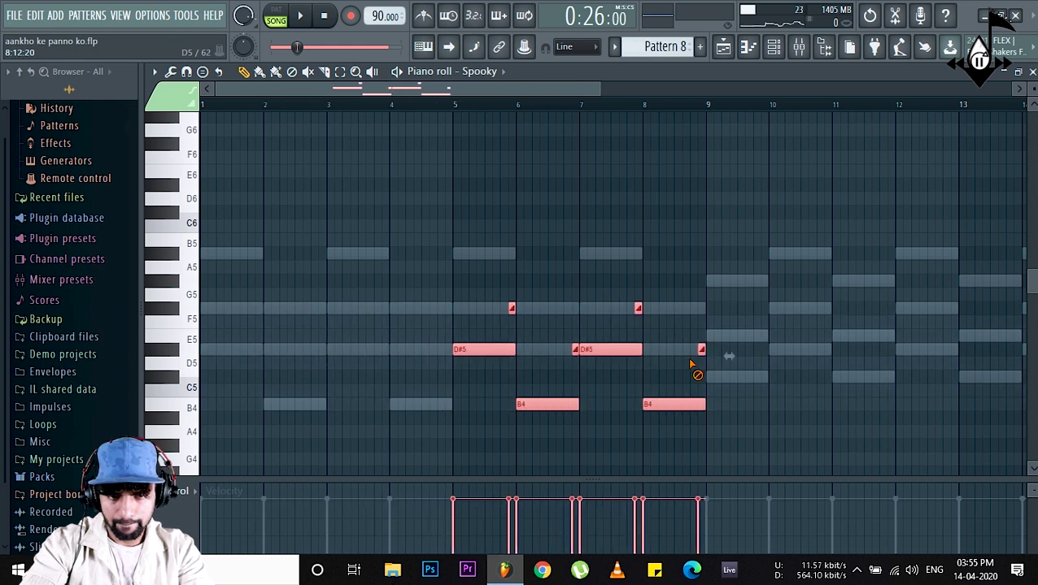
Duplicate the four-bar Spooky phrase into bars 9 through 12, raised by one semitone.
{"action": "left_click", "coordinate": [680, 367], "text": "ctrl"}
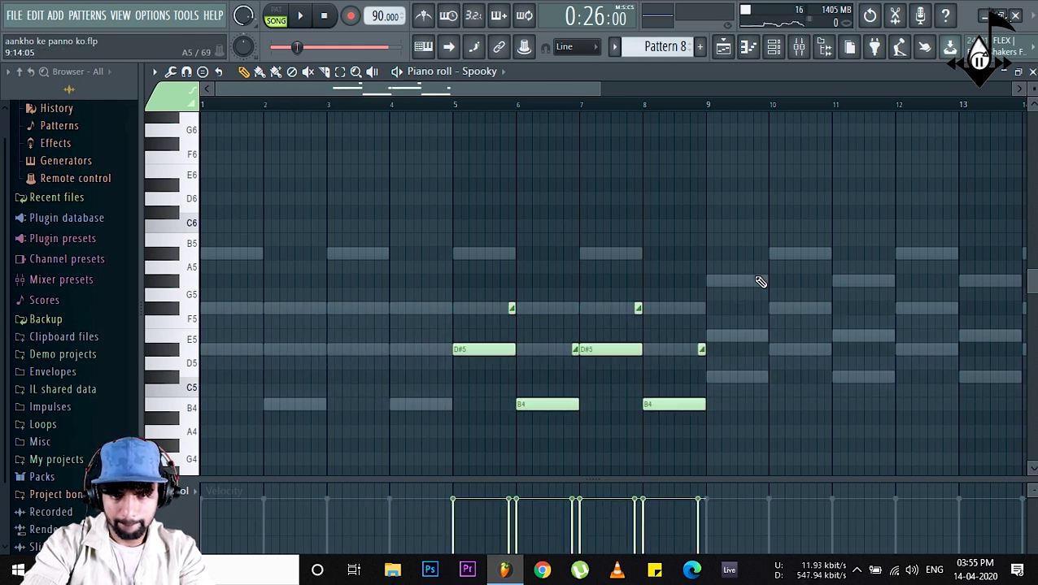
{"action": "left_click_drag", "start_coordinate": [443, 443], "coordinate": [444, 444]}
{"action": "key", "text": "ctrl+b"}
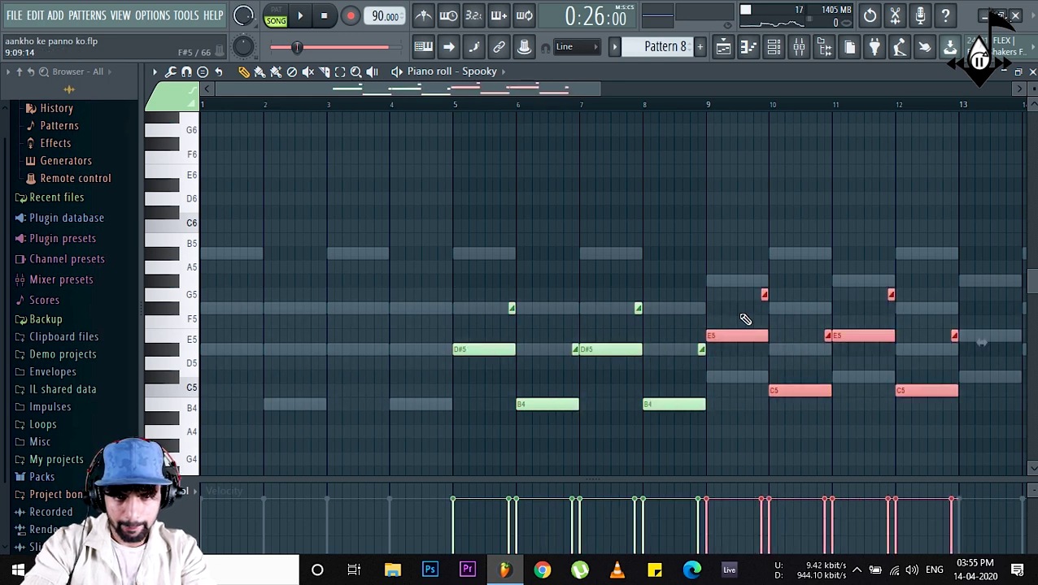
Repitch the long notes in bars 9 to 12 to C#5, D#5, C#5, D#5 and their slides to E5, F#5, E5, F5.
{"action": "left_click", "coordinate": [741, 315], "text": "ctrl"}
{"action": "left_click_drag", "start_coordinate": [792, 394], "coordinate": [848, 377]}
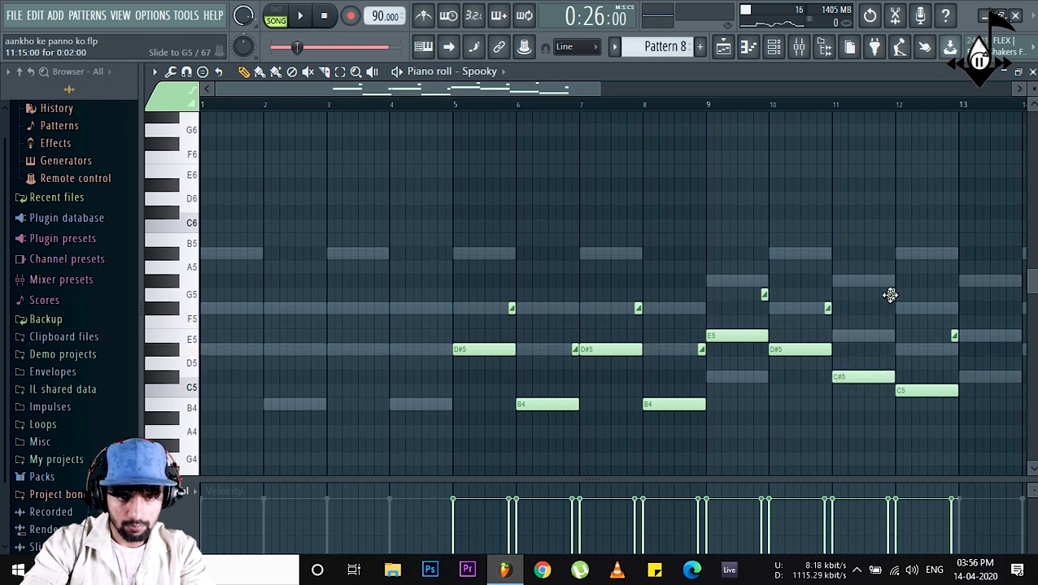
{"action": "left_click_drag", "start_coordinate": [891, 293], "coordinate": [890, 336]}
{"action": "left_click_drag", "start_coordinate": [912, 389], "coordinate": [954, 322]}
{"action": "left_click_drag", "start_coordinate": [732, 335], "coordinate": [735, 381]}
{"action": "left_click_drag", "start_coordinate": [762, 298], "coordinate": [761, 336]}
Play the song to check the repitched Spooky notes against the chords, and stop back in the playlist.
{"action": "left_click", "coordinate": [633, 108]}
{"action": "key", "text": "space"}
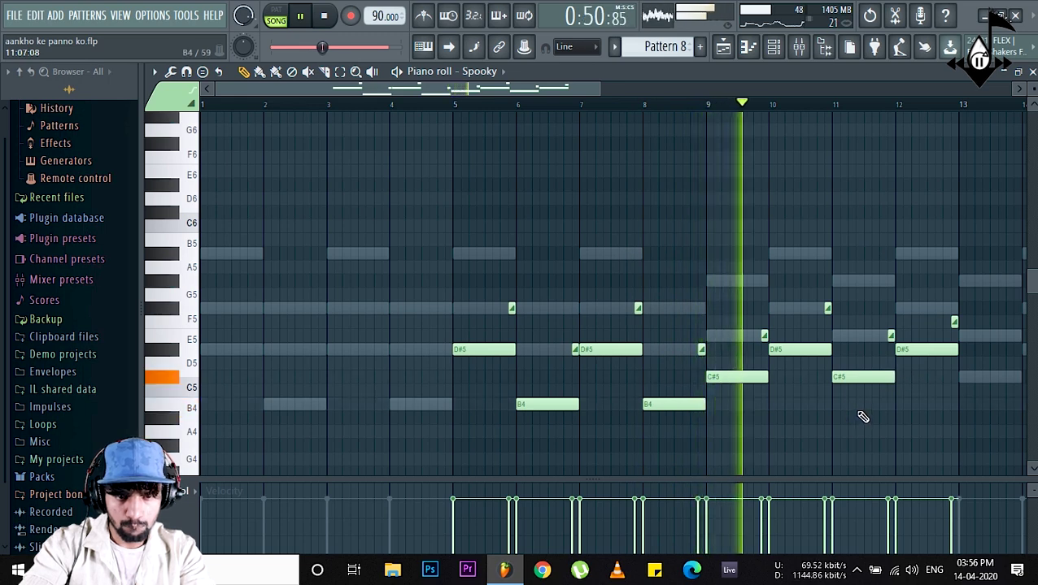
{"action": "left_click", "coordinate": [723, 46]}
{"action": "key", "text": "space"}
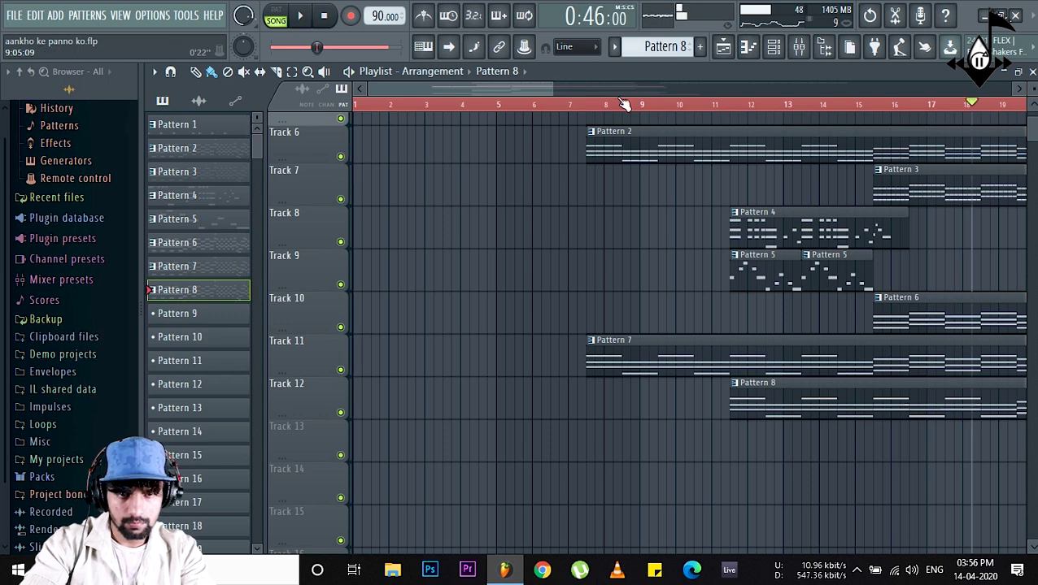
Shift the extended Pattern 8 clip earlier on Track 12 so it starts together with Patterns 2 and 7.
{"action": "left_click_drag", "start_coordinate": [511, 96], "coordinate": [561, 90]}
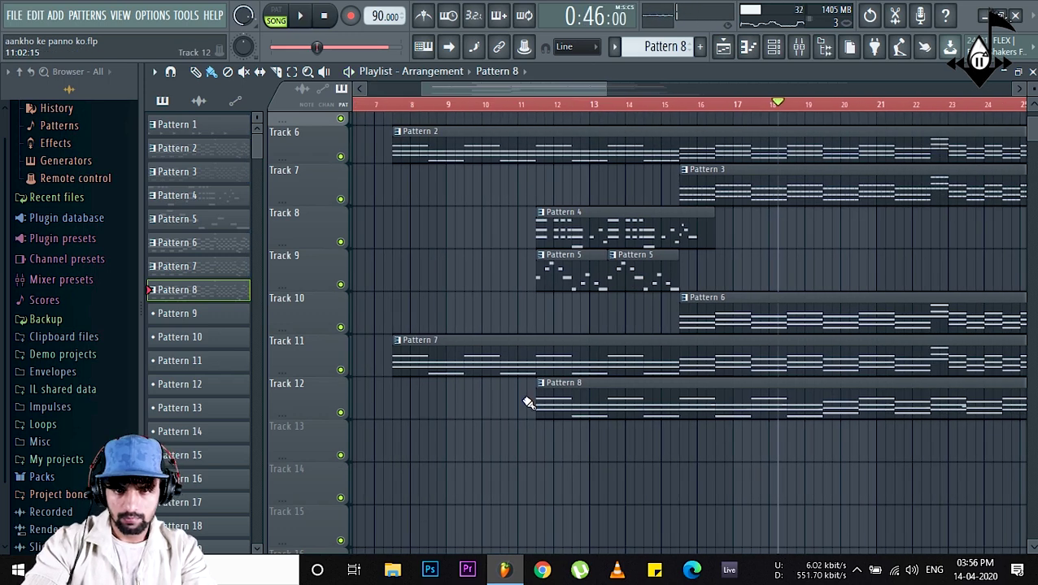
{"action": "left_click_drag", "start_coordinate": [534, 396], "coordinate": [354, 403]}
{"action": "left_click_drag", "start_coordinate": [680, 401], "coordinate": [548, 401]}
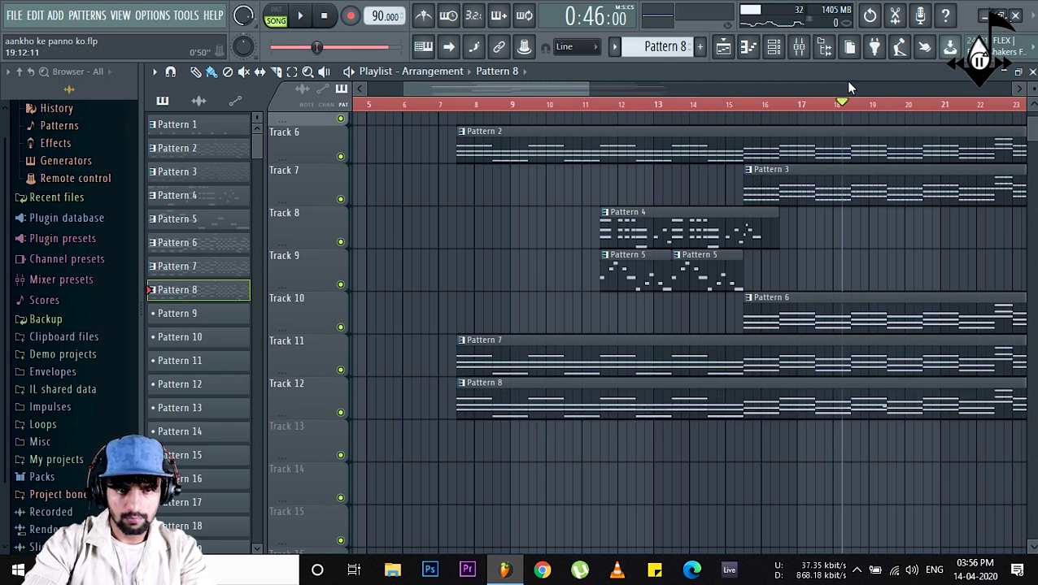
Cut the Layer channel's chord notes out of Pattern 8, and return to the playlist.
{"action": "left_click", "coordinate": [773, 47]}
{"action": "right_click", "coordinate": [293, 221]}
{"action": "left_click", "coordinate": [467, 218]}
{"action": "left_click", "coordinate": [725, 52]}
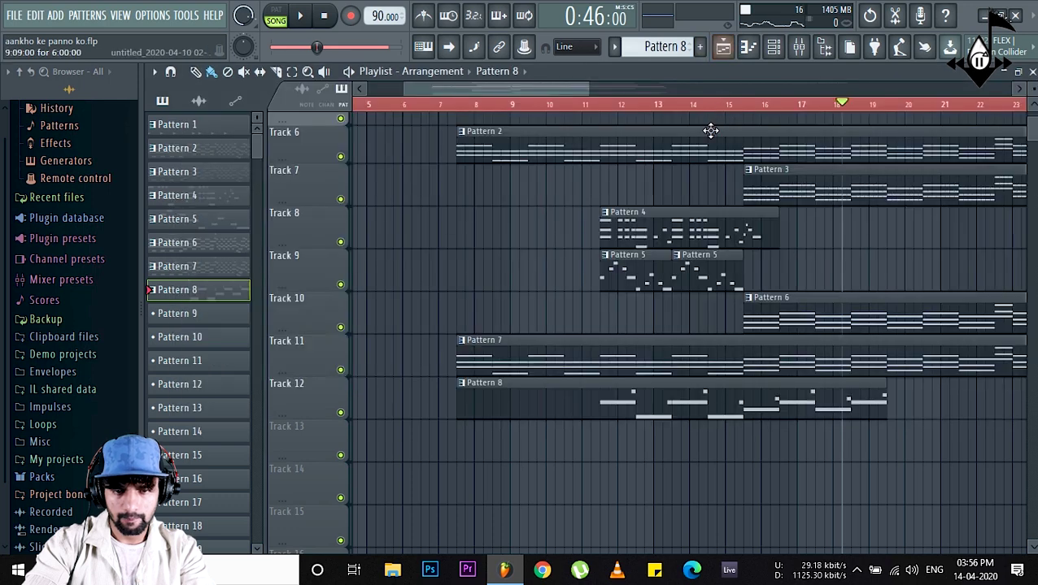
Play the song from about bar 11 through bar 19 to check the Pattern 8 lead against the arrangement.
{"action": "left_click", "coordinate": [596, 104]}
{"action": "key", "text": "space"}
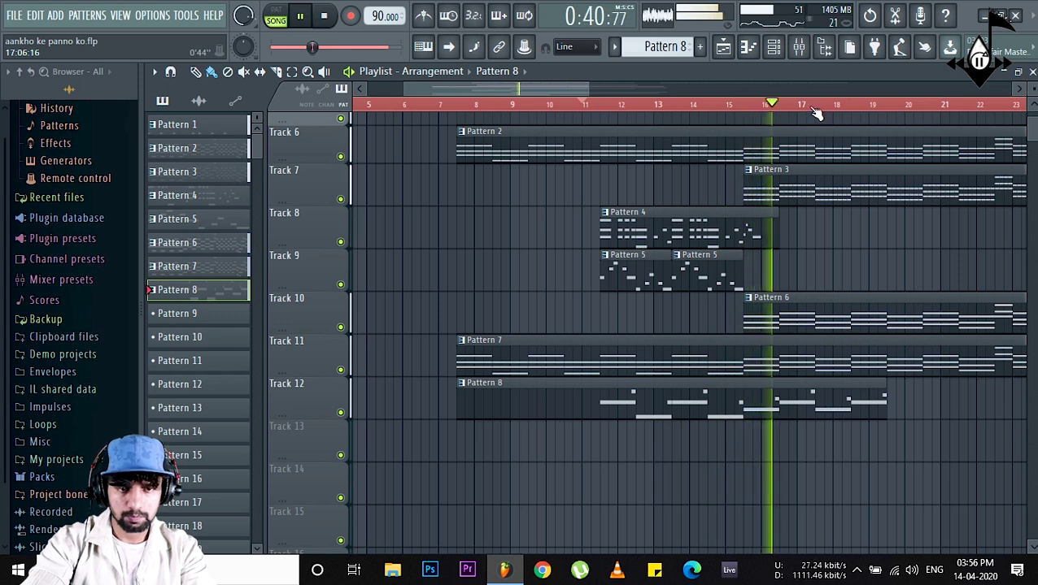
{"action": "scroll", "coordinate": [815, 112], "scroll_direction": "down", "scroll_amount": 1}
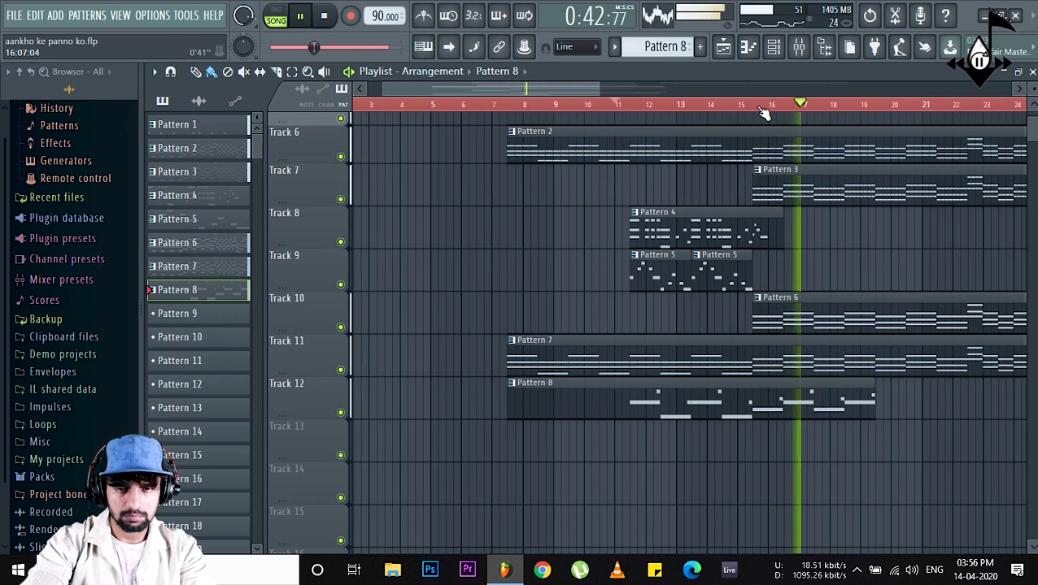
{"action": "left_click_drag", "start_coordinate": [575, 86], "coordinate": [608, 87]}
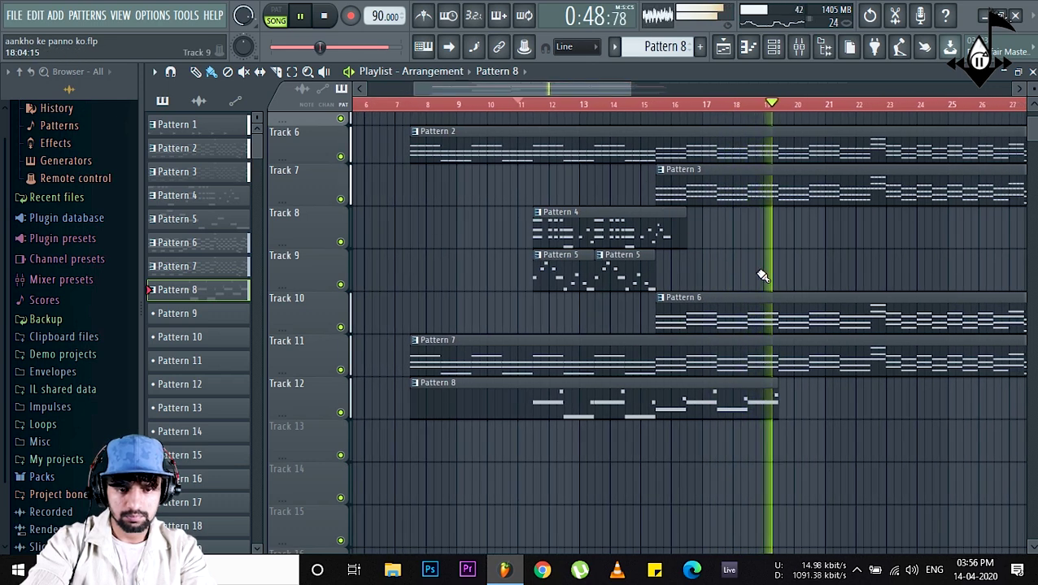
{"action": "key", "text": "space"}
Duplicate the Spooky notes of bars 9 to 12 in Pattern 8 into bars 13 to 16.
{"action": "left_click", "coordinate": [773, 48]}
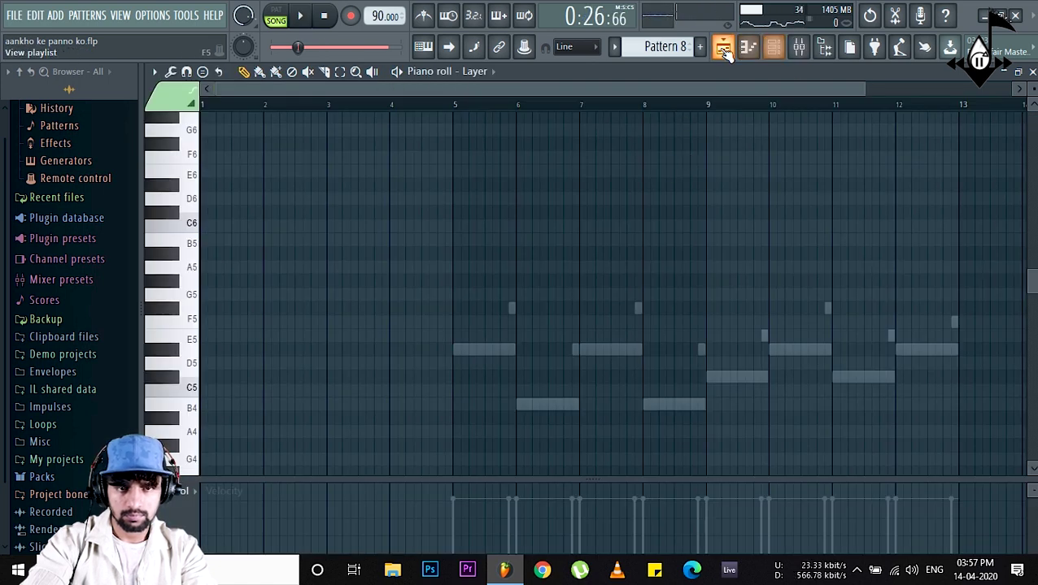
{"action": "left_click", "coordinate": [723, 46]}
{"action": "double_click", "coordinate": [747, 398]}
{"action": "left_click_drag", "start_coordinate": [699, 90], "coordinate": [508, 90]}
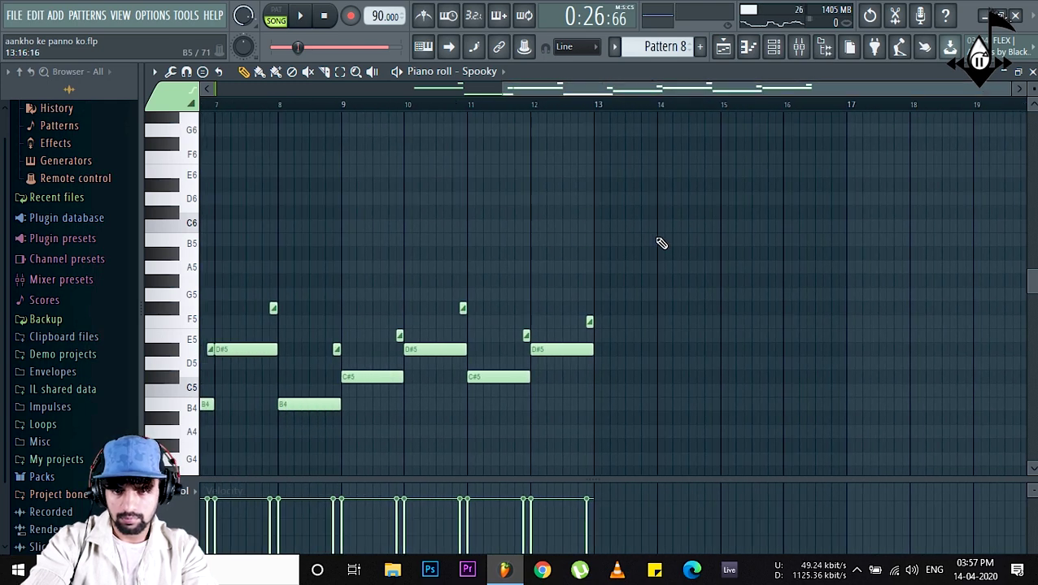
{"action": "left_click_drag", "start_coordinate": [667, 234], "coordinate": [363, 397]}
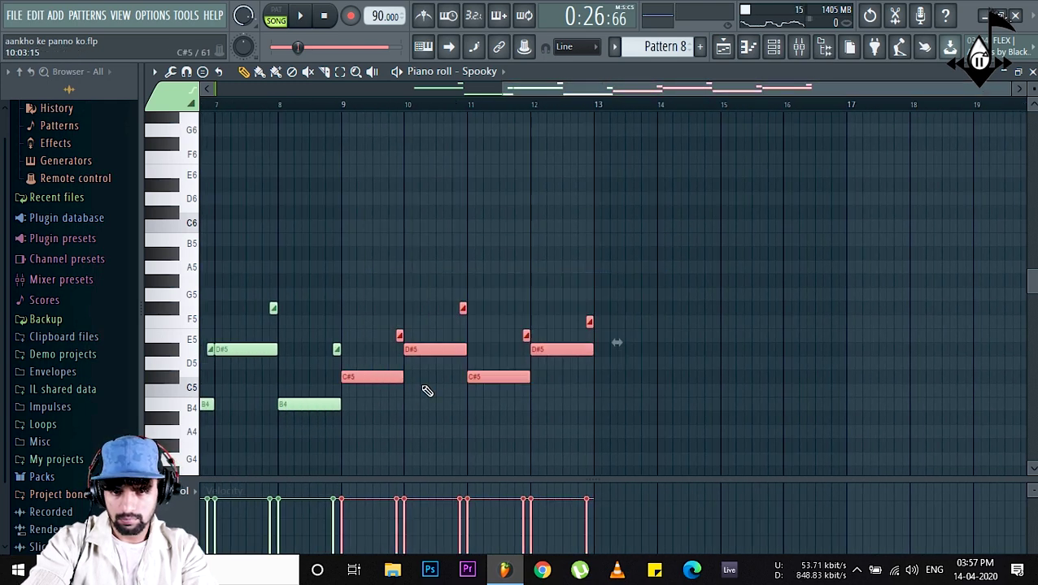
{"action": "left_click_drag", "start_coordinate": [575, 101], "coordinate": [430, 99]}
{"action": "left_click_drag", "start_coordinate": [634, 378], "coordinate": [888, 388]}
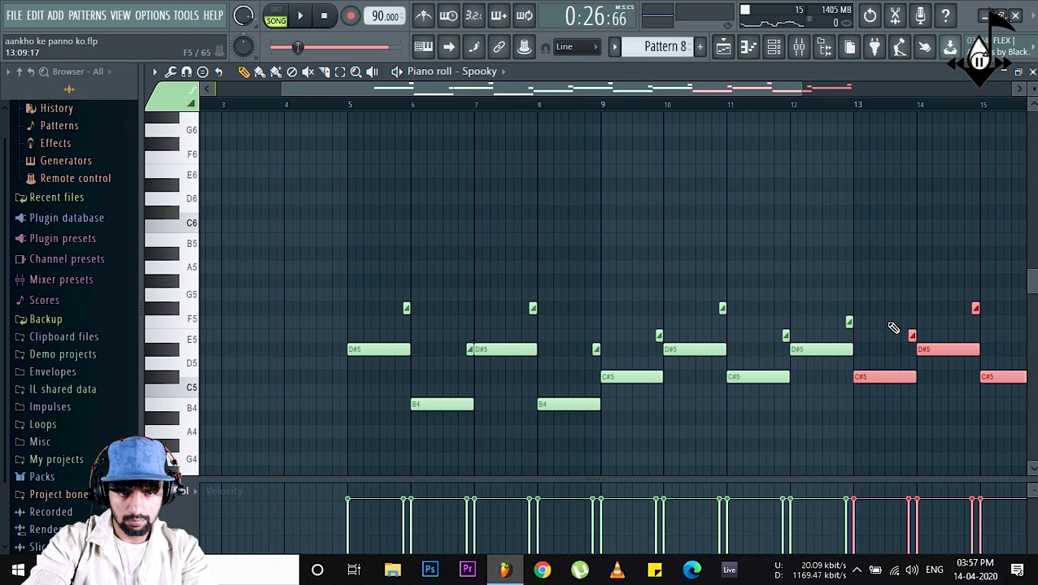
{"action": "left_click", "coordinate": [892, 329]}
{"action": "left_click", "coordinate": [723, 46]}
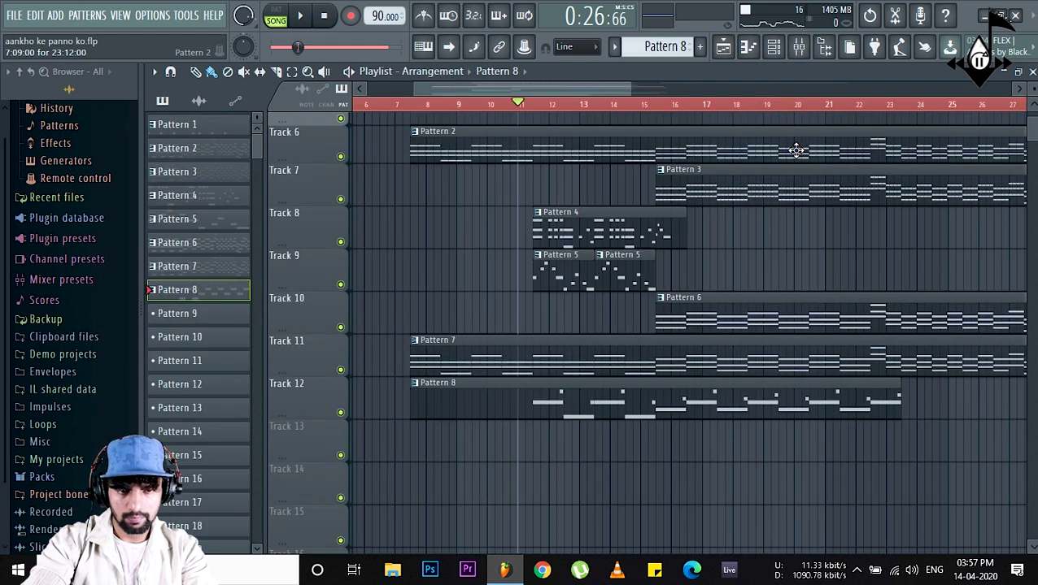
Shorten the end of the Pattern 8 clip on Track 12 so the clip is 15 bars long.
{"action": "scroll", "coordinate": [887, 142], "scroll_direction": "up", "scroll_amount": 3}
{"action": "scroll", "coordinate": [890, 110], "scroll_direction": "down", "scroll_amount": 3}
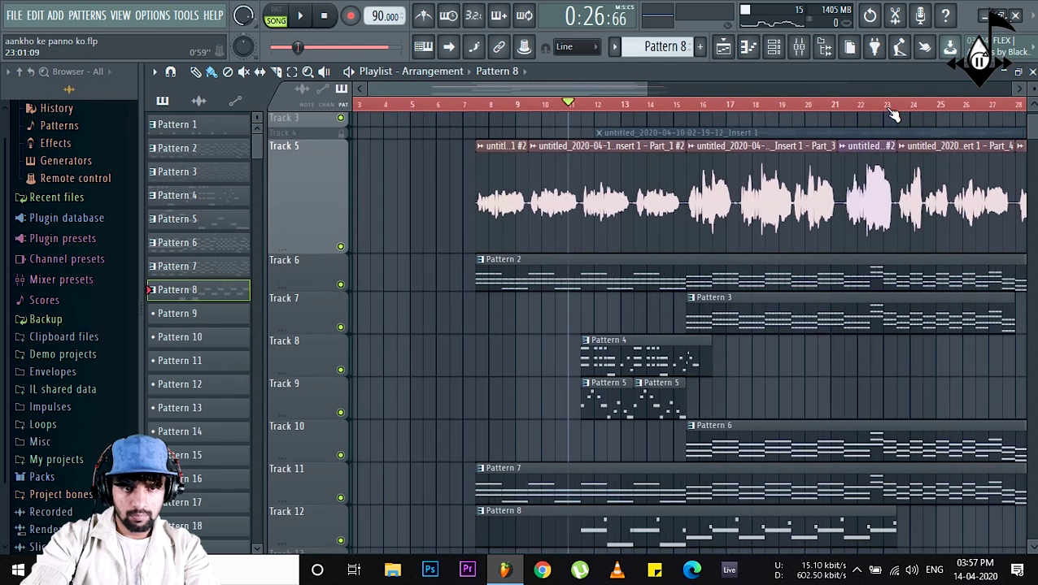
{"action": "scroll", "coordinate": [909, 199], "scroll_direction": "down", "scroll_amount": 2}
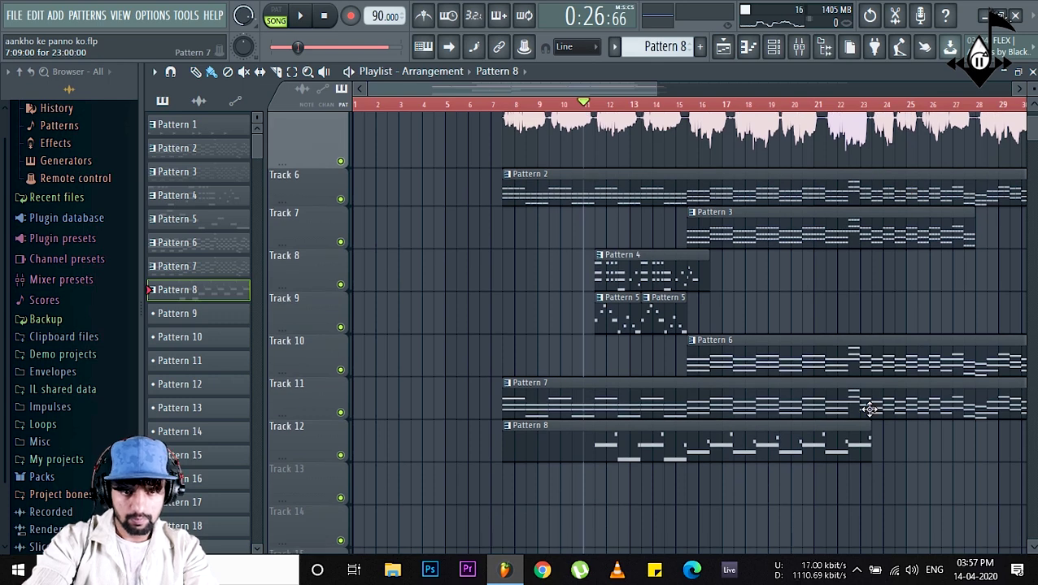
{"action": "left_click_drag", "start_coordinate": [871, 430], "coordinate": [848, 429]}
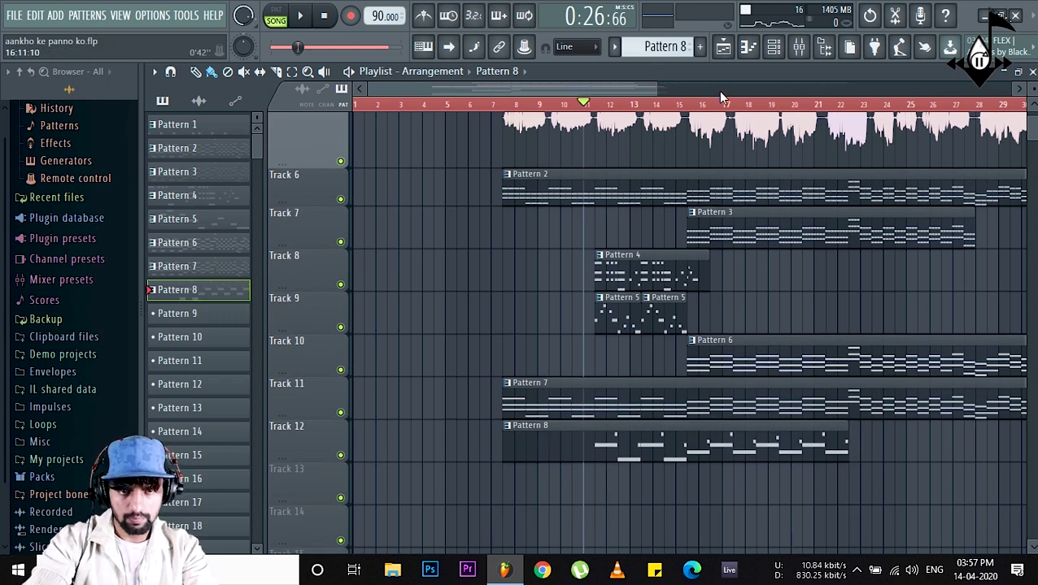
Delete the last D#5 note and its F5 slide from the Spooky part, and return to the playlist.
{"action": "left_click", "coordinate": [756, 52]}
{"action": "left_click_drag", "start_coordinate": [767, 90], "coordinate": [933, 100]}
{"action": "right_click", "coordinate": [803, 349]}
{"action": "right_click", "coordinate": [813, 323]}
{"action": "left_click", "coordinate": [723, 47]}
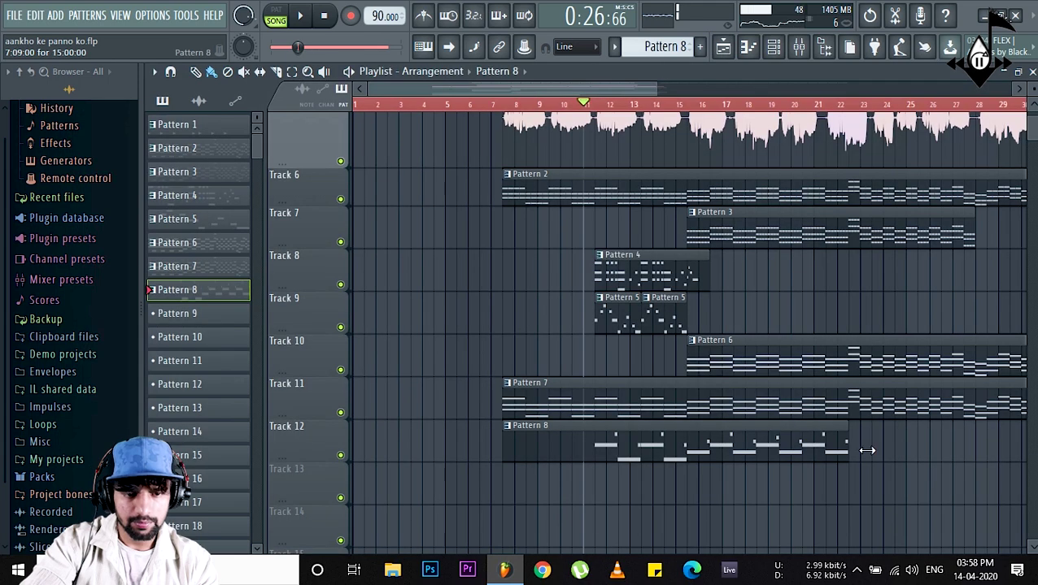
Create a new pattern with the default name and paste the cut chord notes into its Layer channel.
{"action": "left_click_drag", "start_coordinate": [576, 88], "coordinate": [647, 93]}
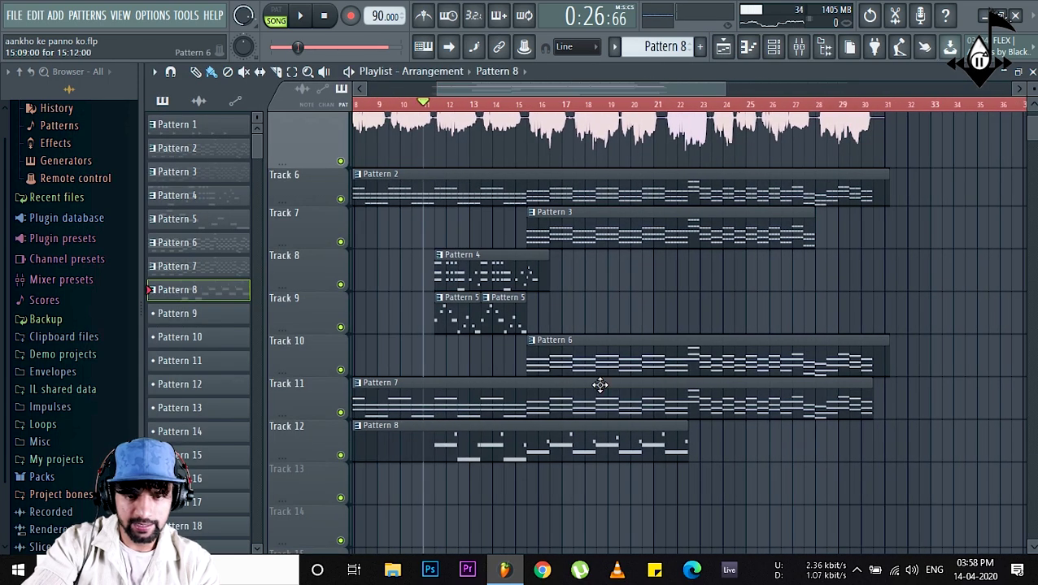
{"action": "left_click", "coordinate": [700, 396]}
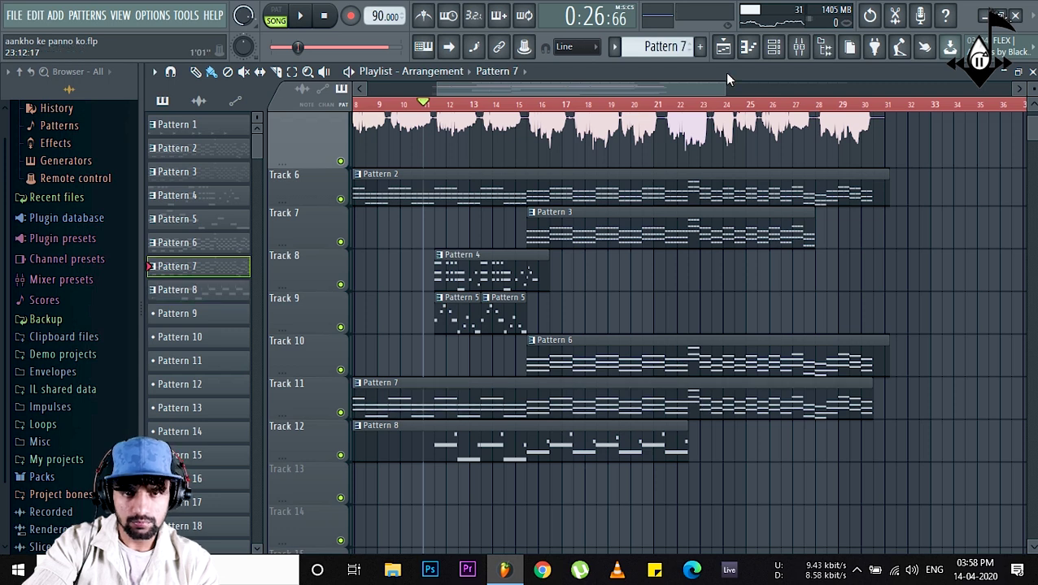
{"action": "left_click", "coordinate": [699, 46]}
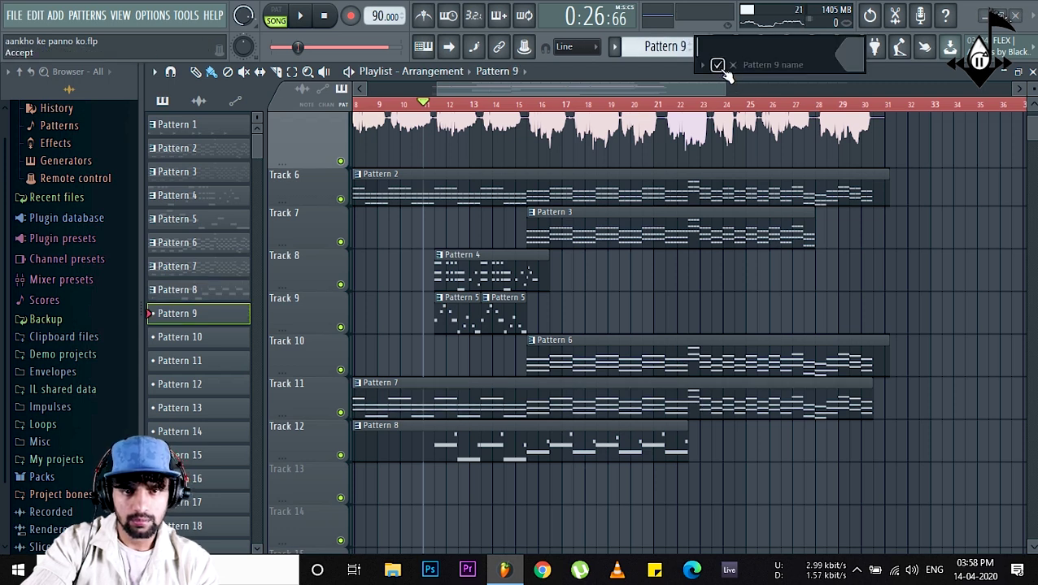
{"action": "left_click", "coordinate": [727, 66]}
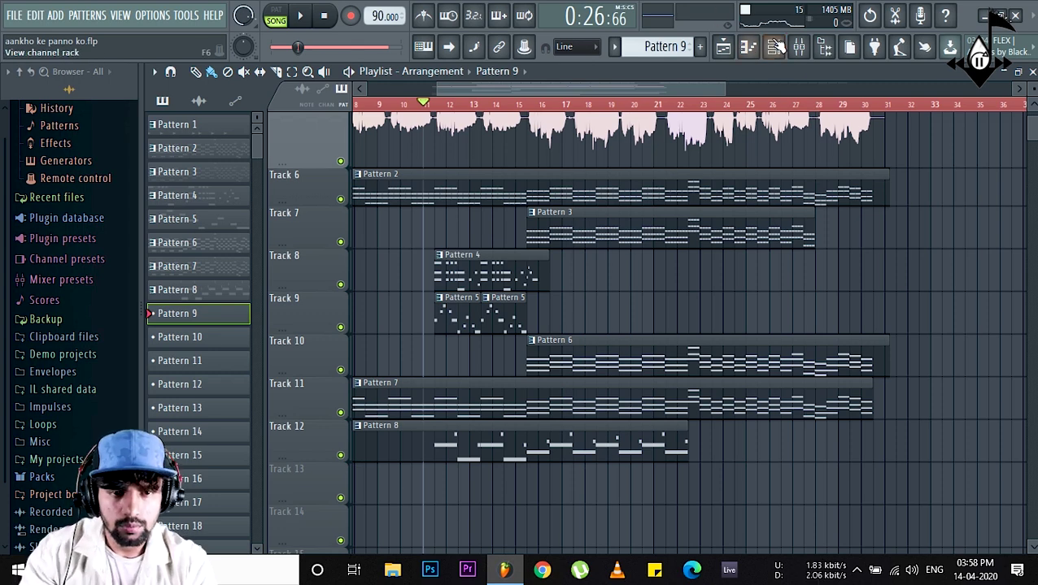
{"action": "left_click", "coordinate": [773, 46]}
{"action": "right_click", "coordinate": [303, 219]}
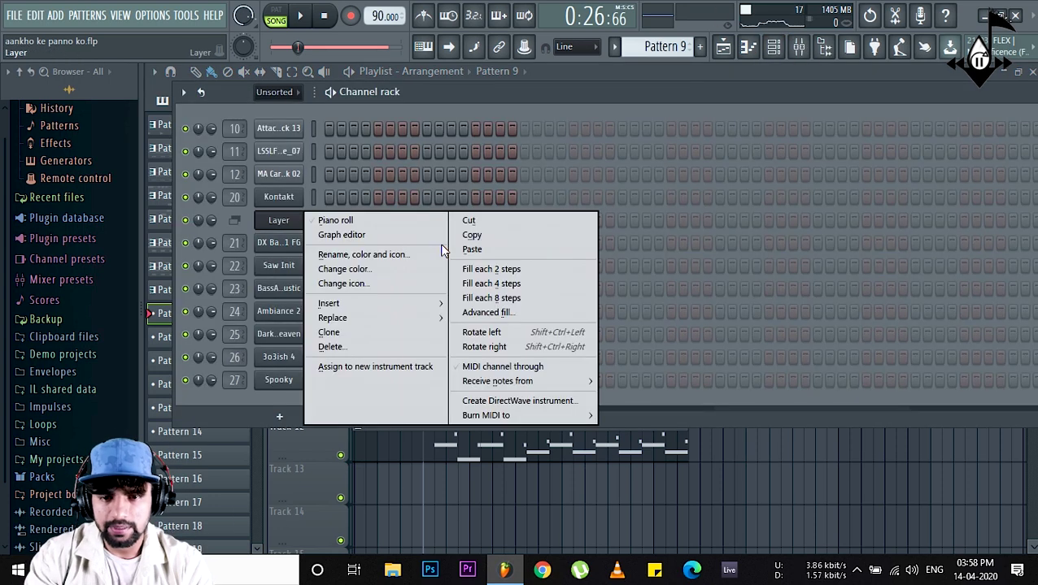
{"action": "left_click", "coordinate": [471, 249]}
Add a Harmless synth channel and load its Acoustic Guitar preset.
{"action": "left_click", "coordinate": [289, 415]}
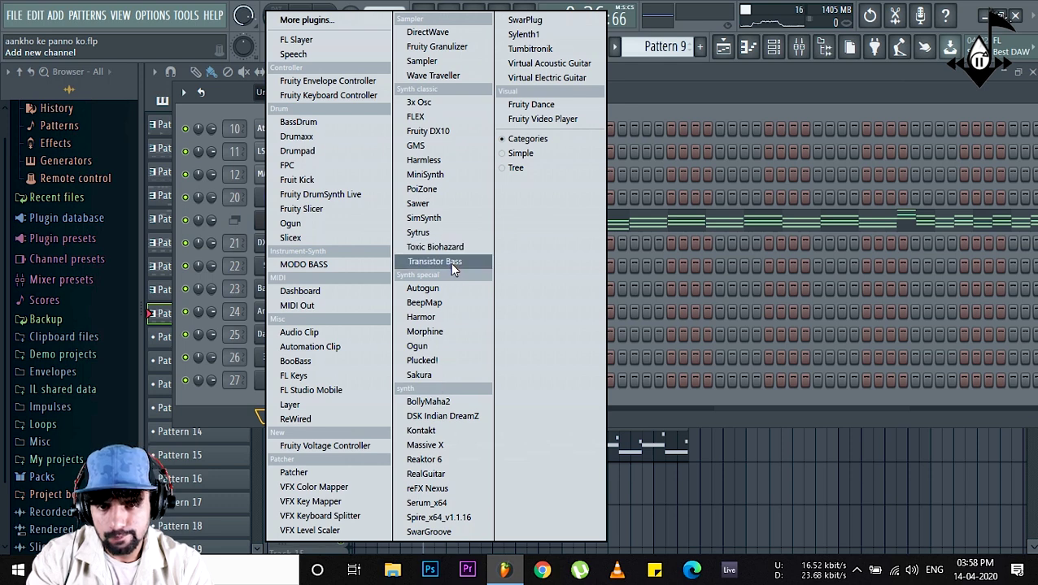
{"action": "left_click", "coordinate": [437, 161]}
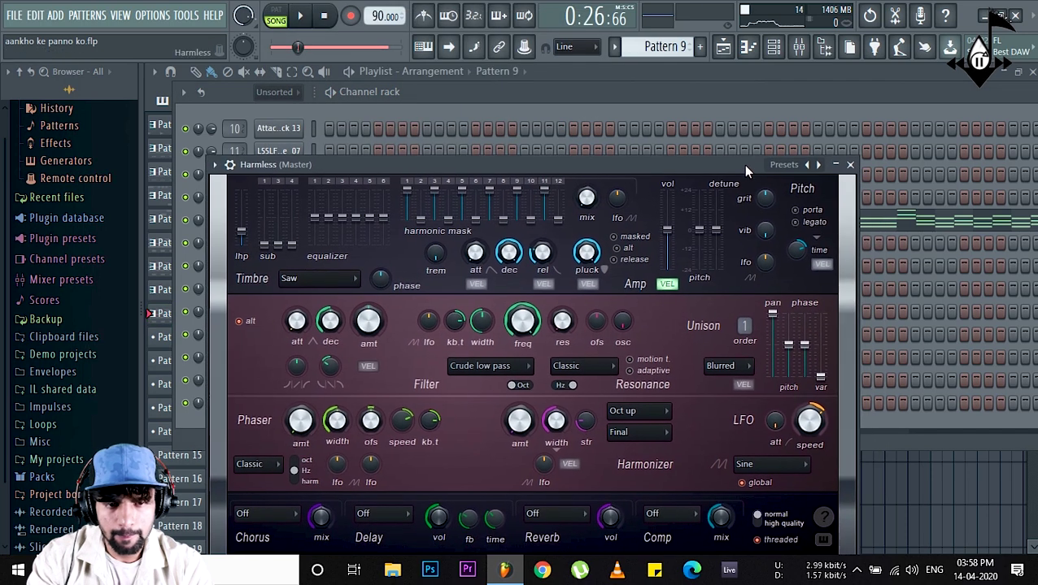
{"action": "left_click", "coordinate": [801, 163]}
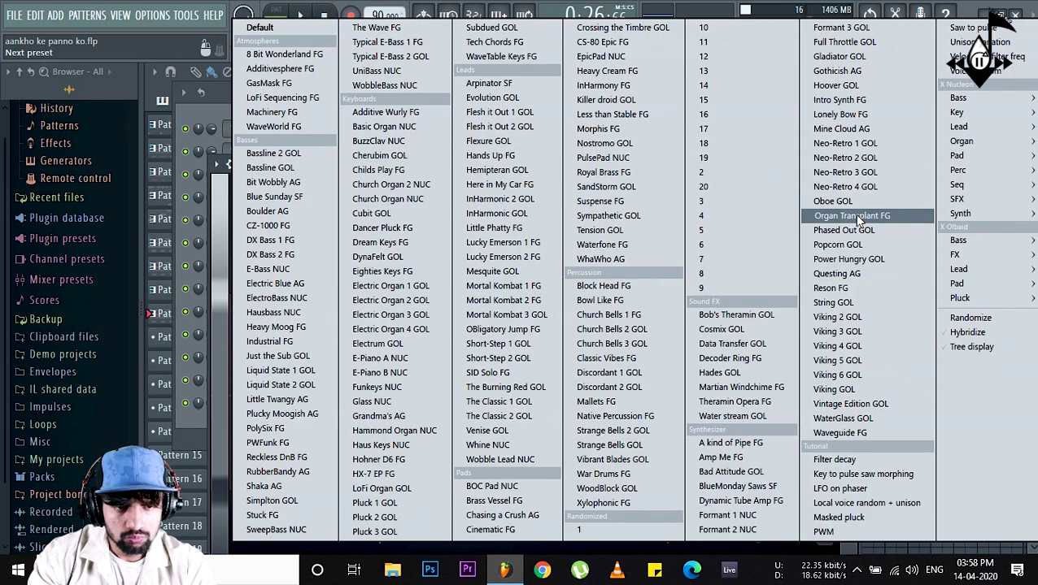
{"action": "mouse_move", "coordinate": [966, 203]}
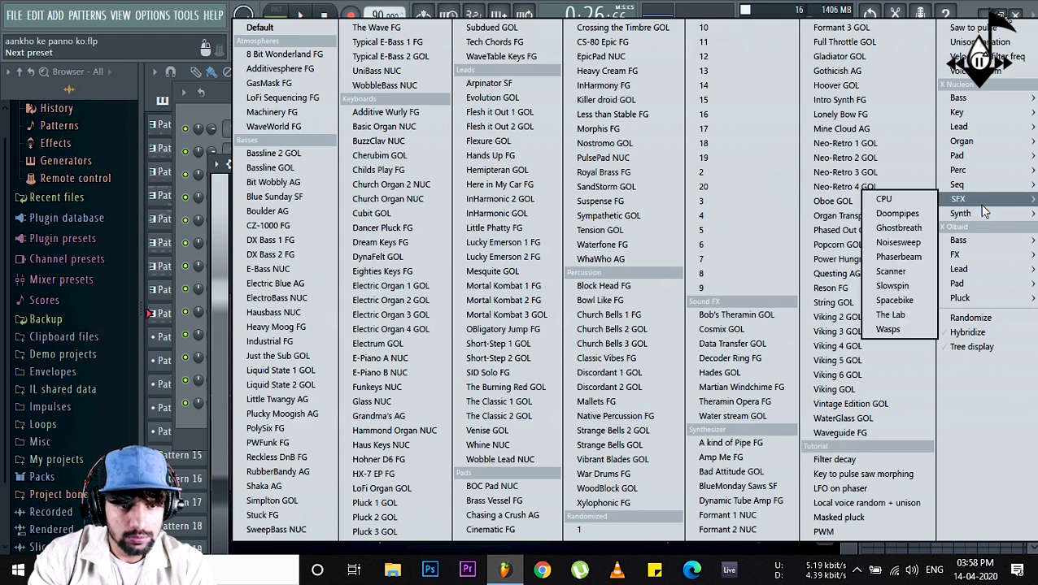
{"action": "left_click", "coordinate": [903, 214]}
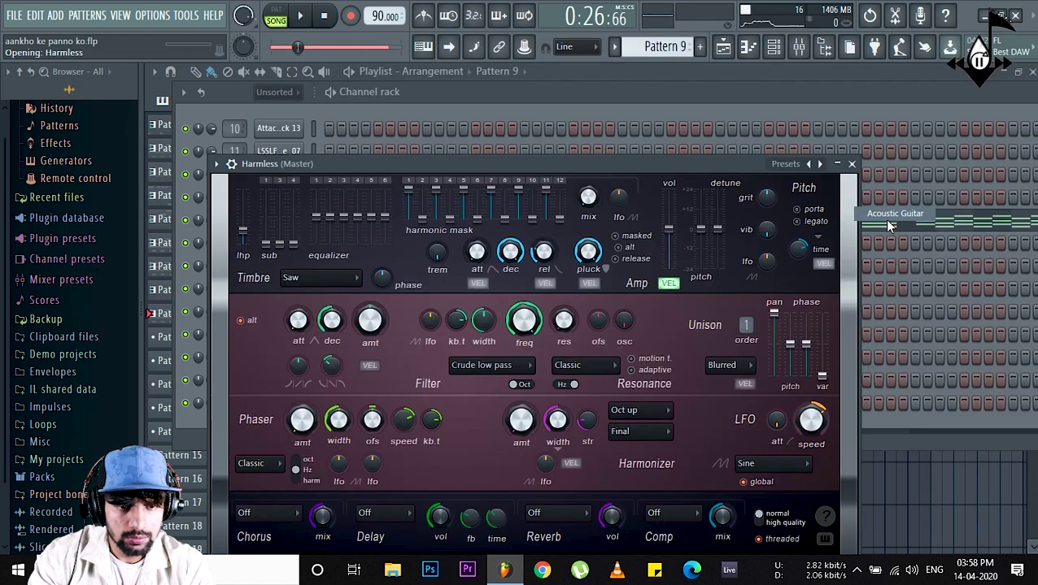
{"action": "left_click", "coordinate": [392, 111]}
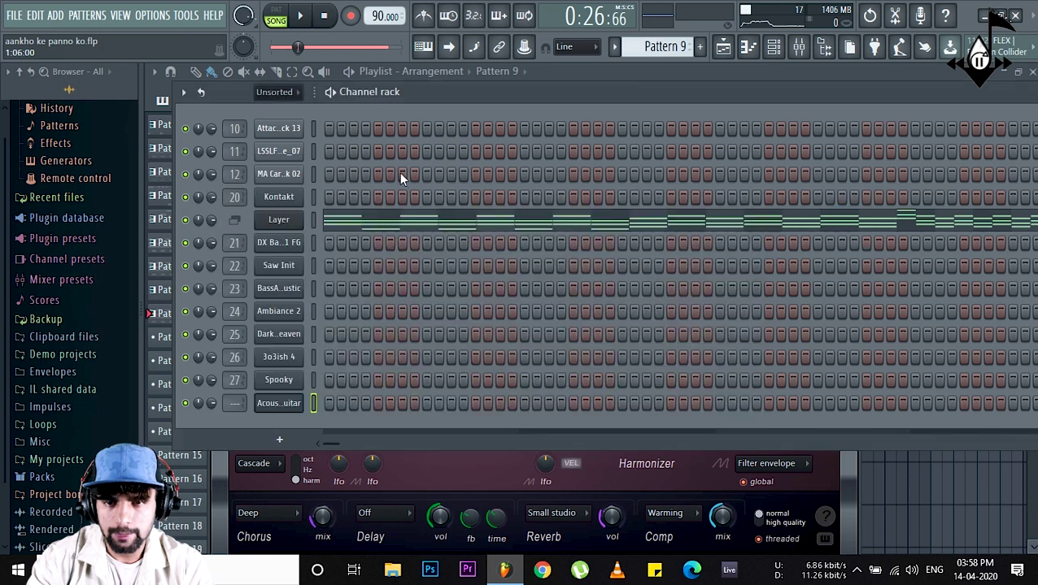
Copy the Layer chord notes into the Acoustic Guitar channel and audition the pattern.
{"action": "right_click", "coordinate": [289, 408]}
{"action": "left_click", "coordinate": [564, 356]}
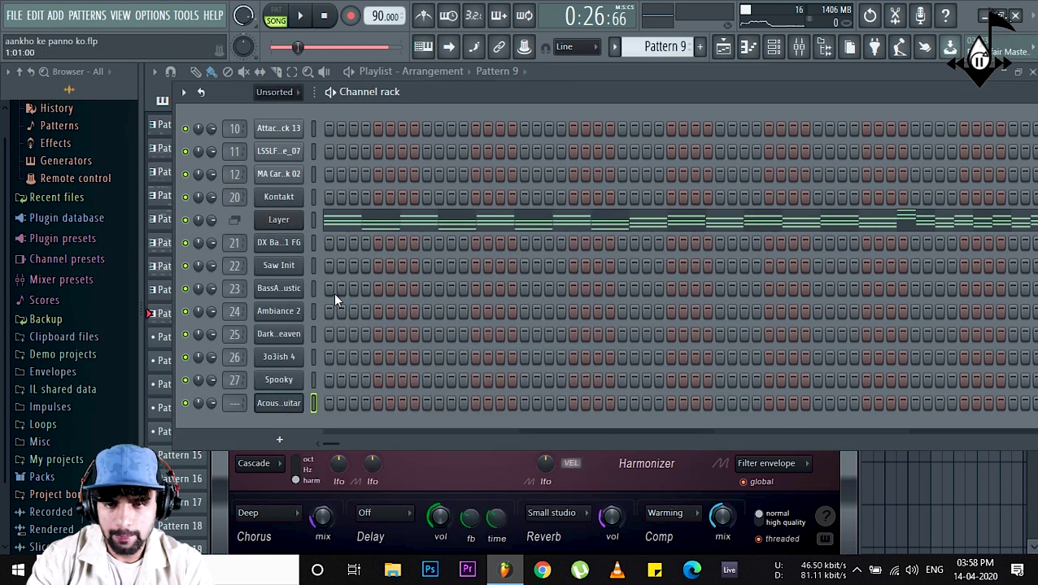
{"action": "right_click", "coordinate": [270, 222]}
{"action": "left_click", "coordinate": [514, 236]}
{"action": "right_click", "coordinate": [301, 405]}
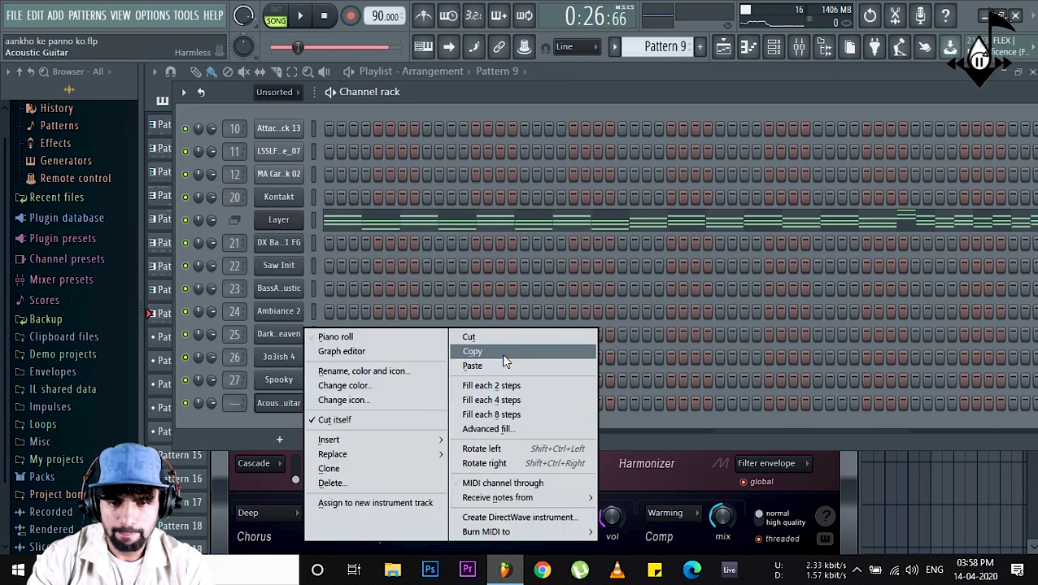
{"action": "left_click", "coordinate": [500, 363]}
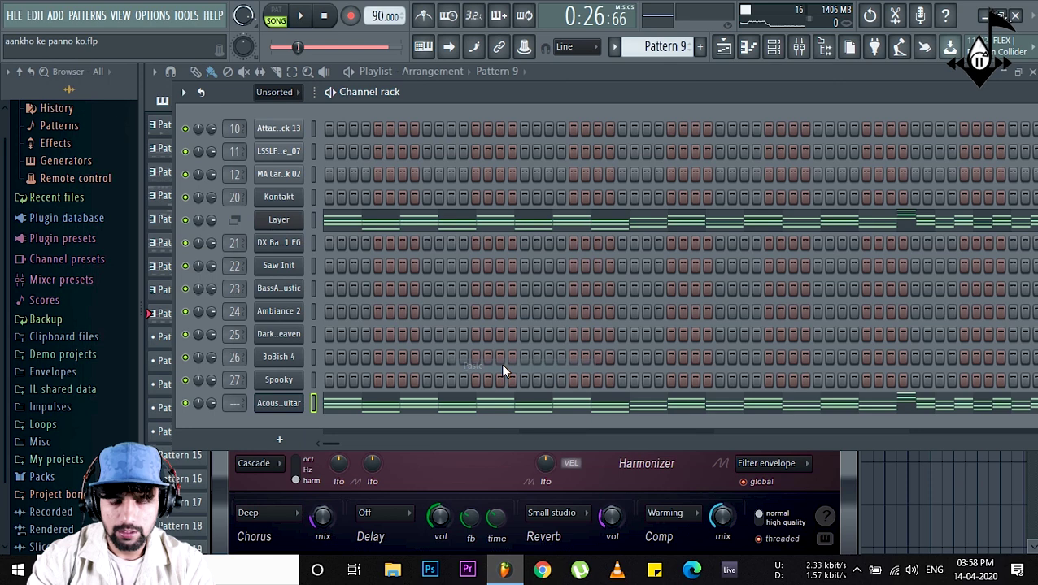
{"action": "left_click", "coordinate": [331, 94]}
{"action": "key", "text": "space"}
Try the Broken preset on the Harmless channel and audition it with the chords.
{"action": "left_click", "coordinate": [295, 404]}
{"action": "left_click", "coordinate": [295, 404]}
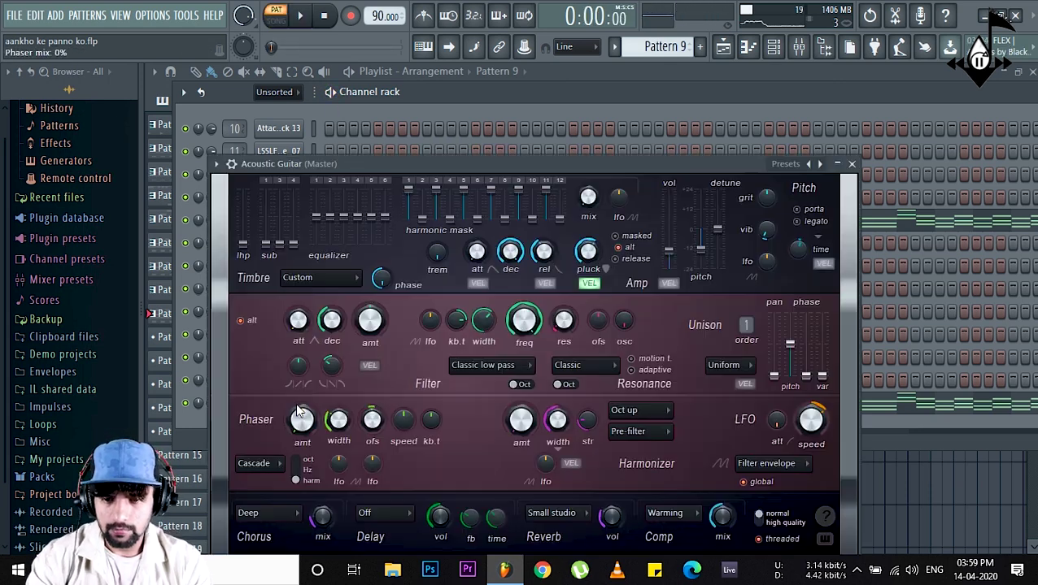
{"action": "left_click", "coordinate": [820, 164]}
{"action": "key", "text": "space"}
{"action": "left_click", "coordinate": [331, 94]}
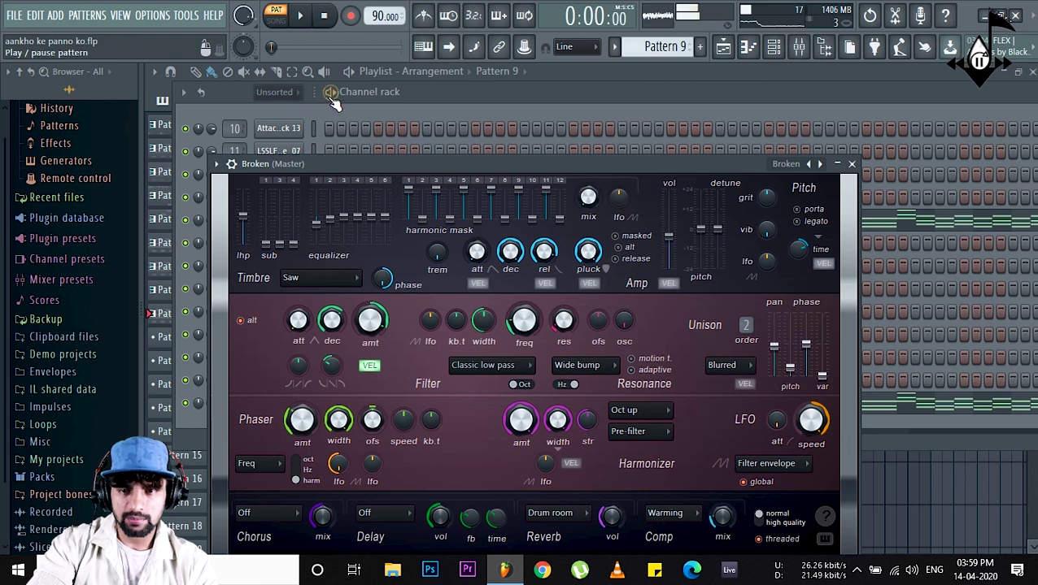
Try the Arppegio preset on the Harmless channel and audition it with the chords.
{"action": "right_click", "coordinate": [821, 165]}
{"action": "mouse_move", "coordinate": [968, 189]}
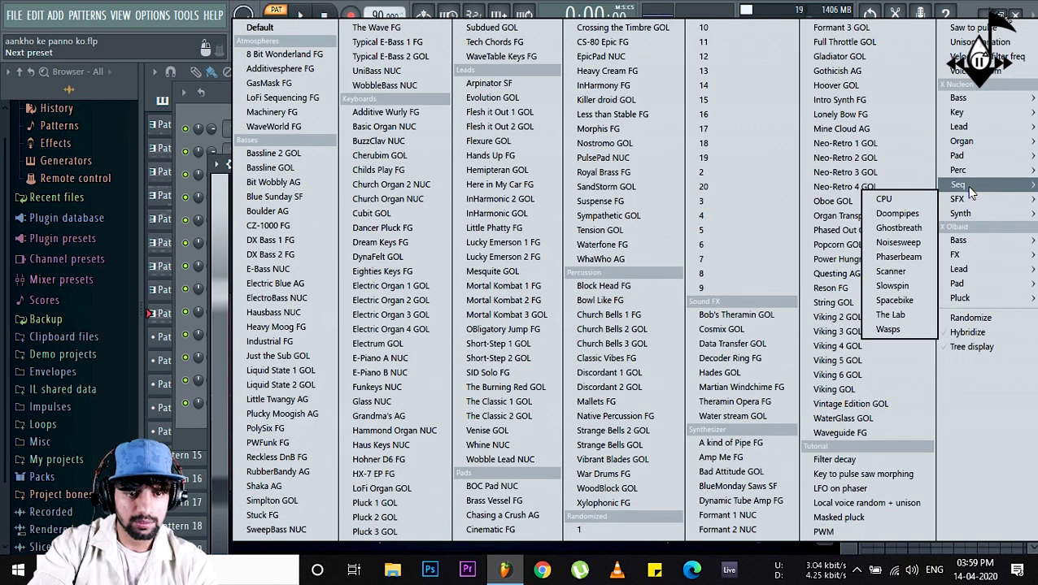
{"action": "left_click", "coordinate": [885, 191]}
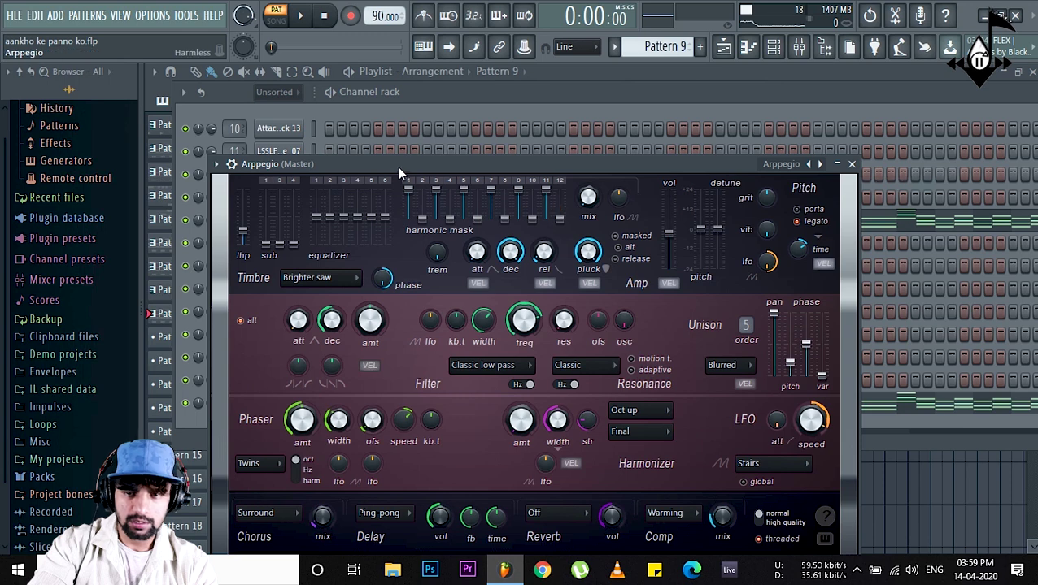
{"action": "left_click", "coordinate": [332, 94]}
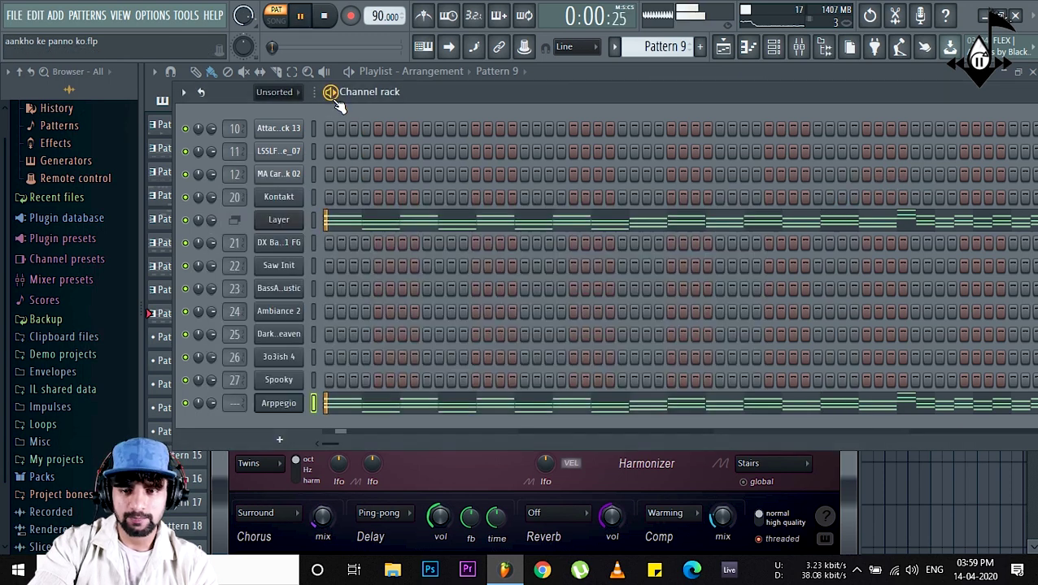
{"action": "key", "text": "space"}
Load the 80 EP key preset on the Harmless channel.
{"action": "left_click", "coordinate": [281, 405]}
{"action": "left_click", "coordinate": [290, 403]}
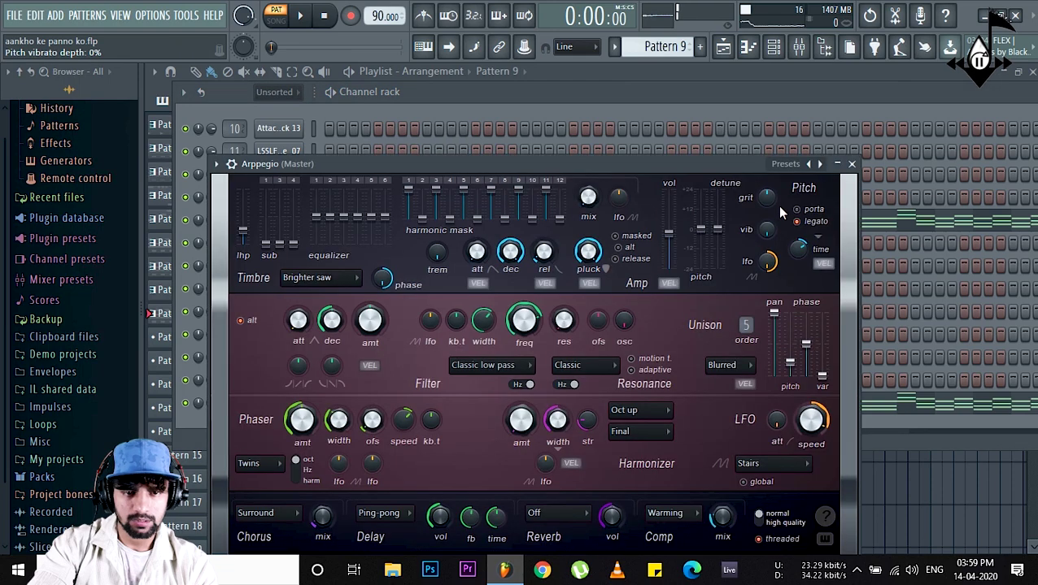
{"action": "left_click", "coordinate": [820, 165]}
{"action": "mouse_move", "coordinate": [963, 118]}
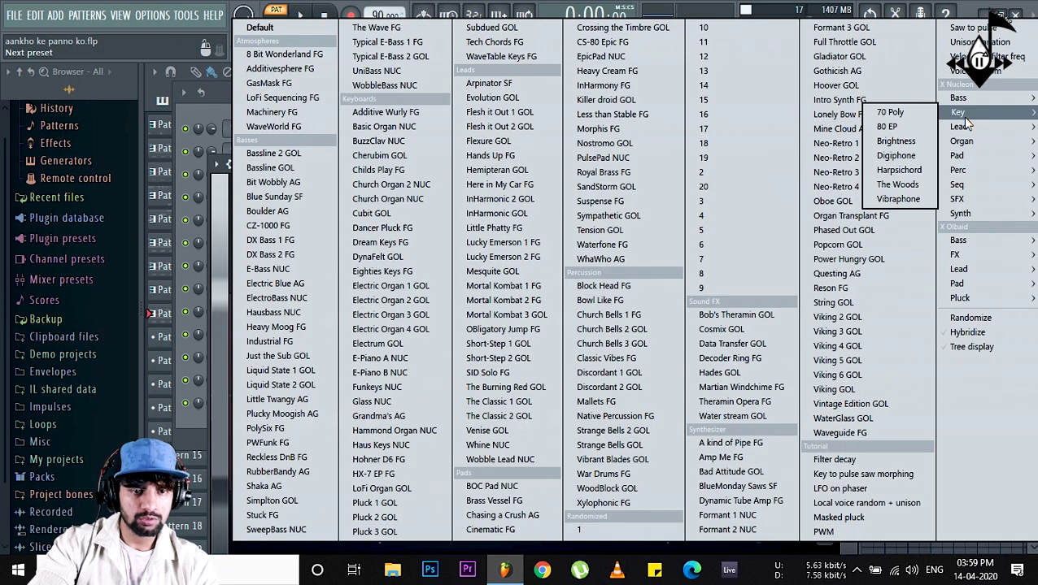
{"action": "left_click", "coordinate": [913, 130]}
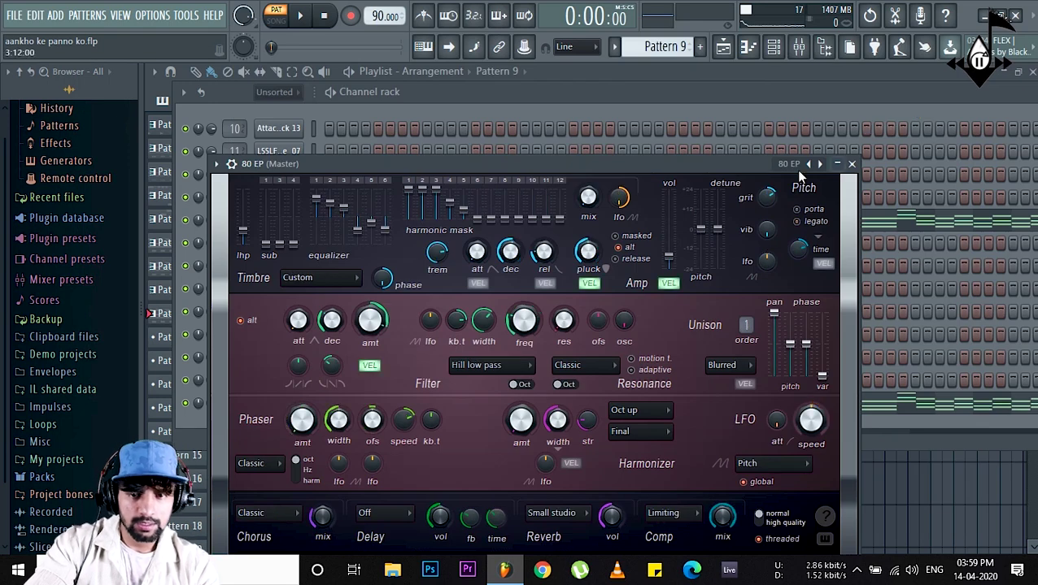
Audition the 80 EP preset with the Pattern 9 chords, then reopen the Harmless channel's plugin window.
{"action": "left_click", "coordinate": [344, 95]}
{"action": "key", "text": "space"}
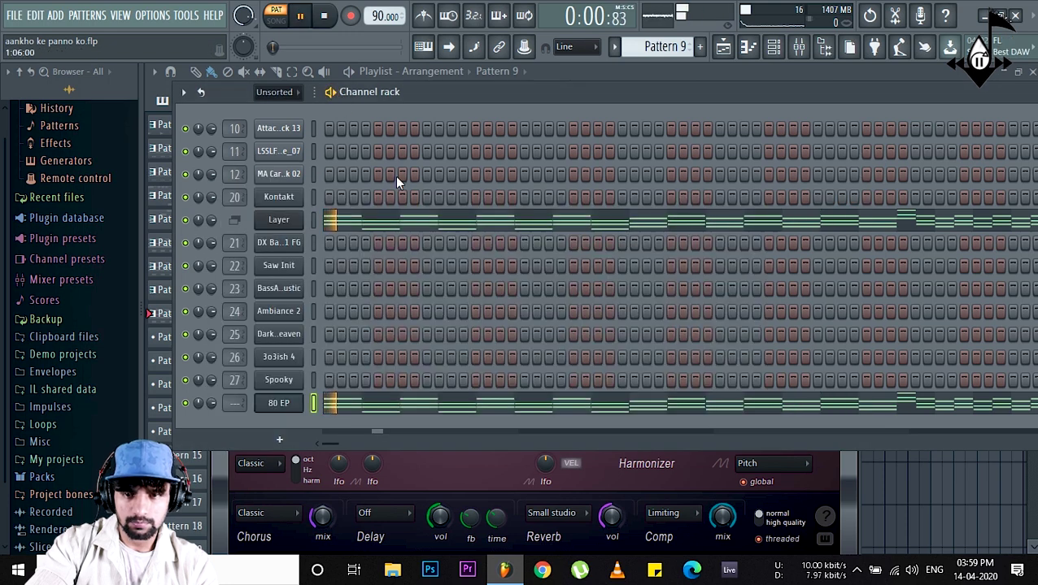
{"action": "left_click", "coordinate": [285, 411]}
{"action": "left_click", "coordinate": [285, 410]}
{"action": "key", "text": "space"}
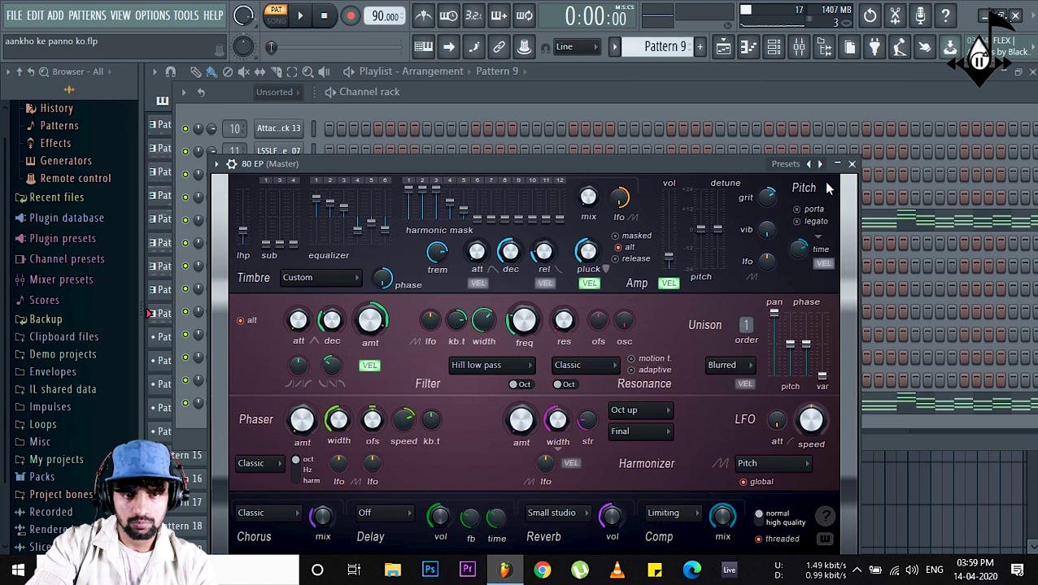
Try the Lead Duck lead preset on the Harmless channel and audition it with the chords.
{"action": "left_click", "coordinate": [821, 164]}
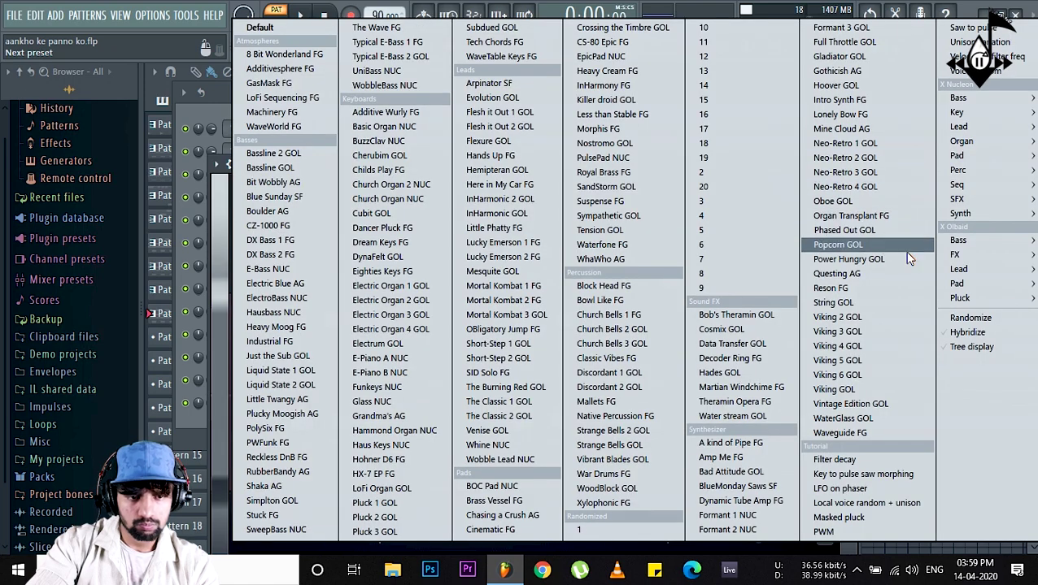
{"action": "mouse_move", "coordinate": [999, 278]}
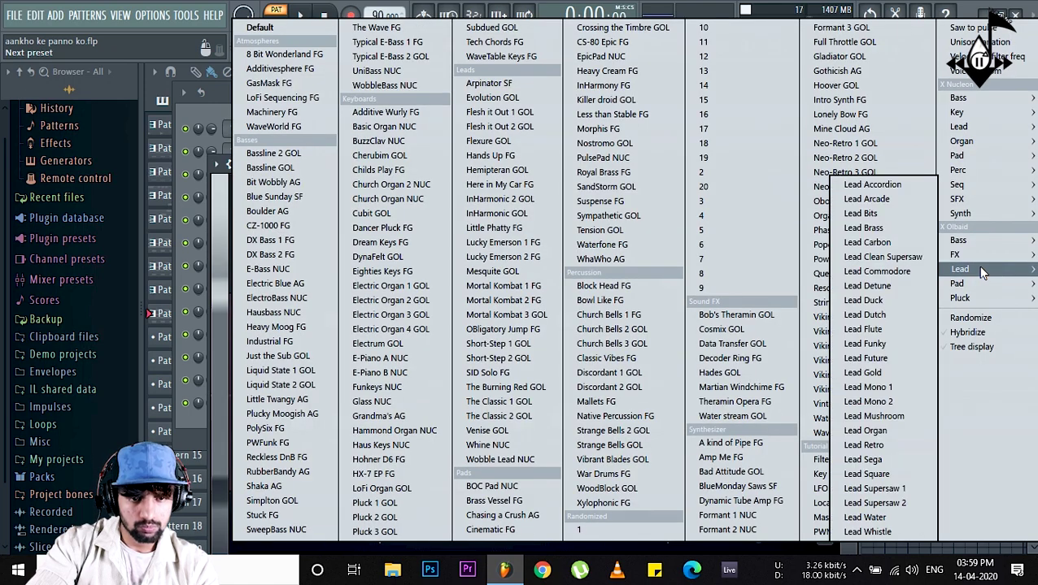
{"action": "left_click", "coordinate": [863, 300]}
{"action": "key", "text": "space"}
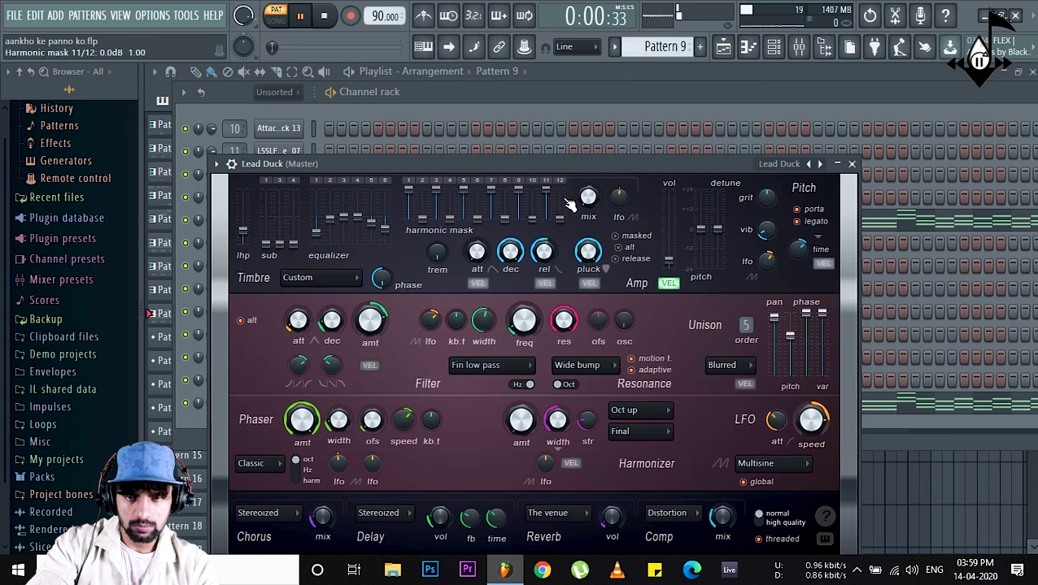
{"action": "left_click", "coordinate": [852, 166]}
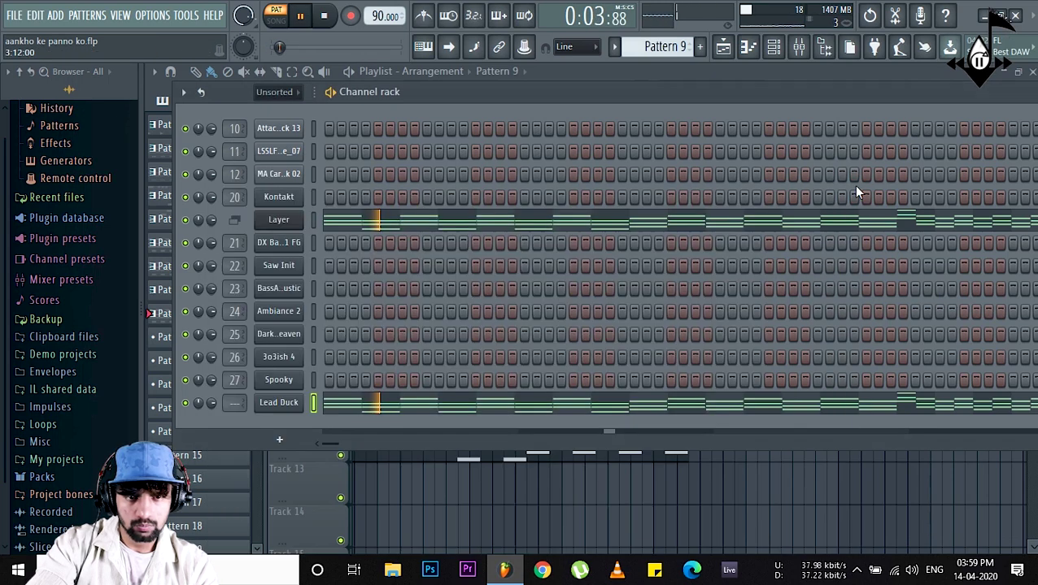
Open the Lead Duck channel's notes in the piano roll and quantize the chord notes to the bar grid.
{"action": "right_click", "coordinate": [283, 404]}
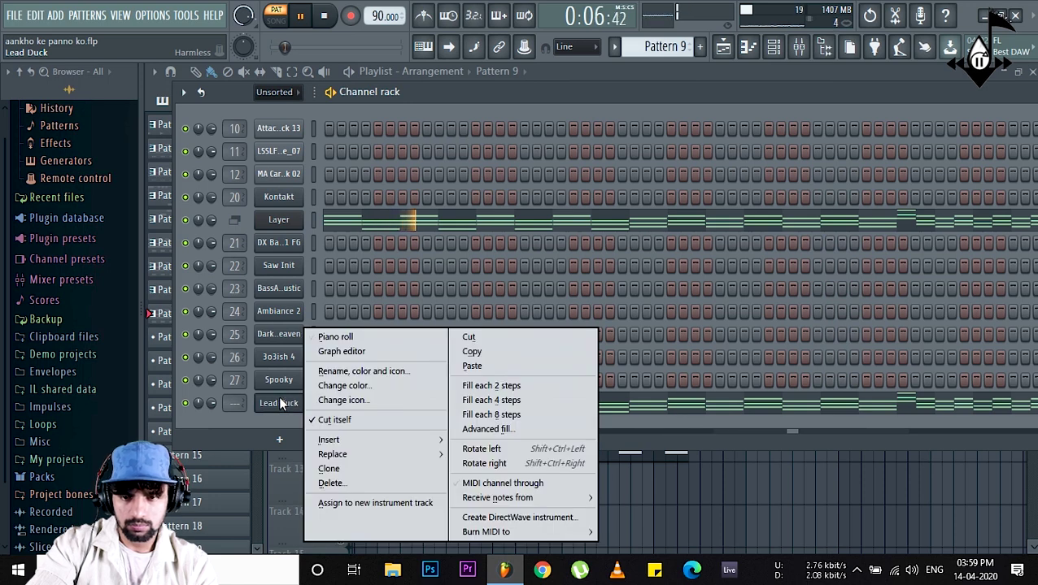
{"action": "left_click", "coordinate": [283, 404]}
{"action": "right_click", "coordinate": [283, 404]}
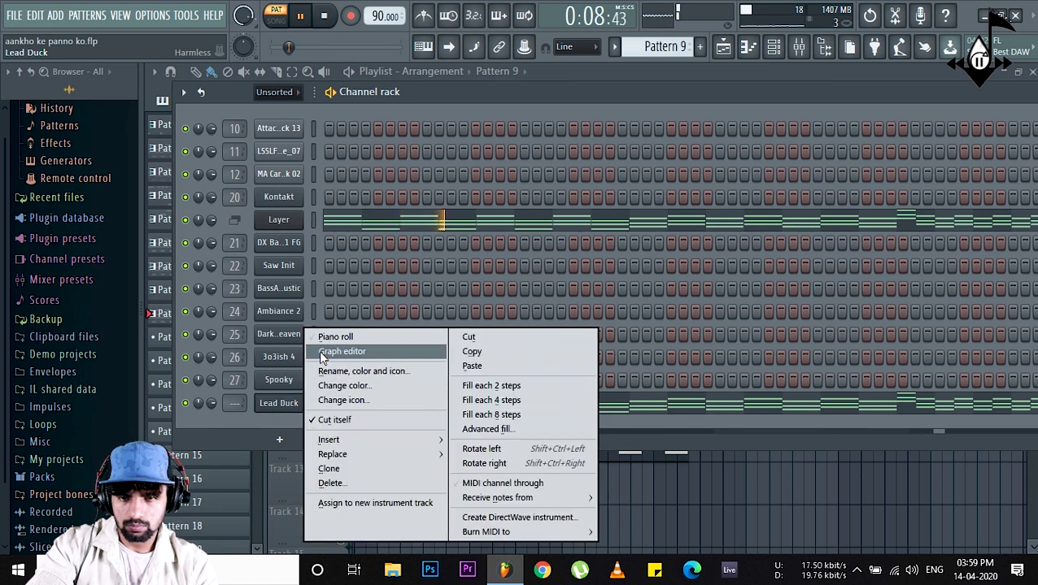
{"action": "left_click", "coordinate": [325, 336]}
{"action": "key", "text": "space"}
{"action": "scroll", "coordinate": [451, 106], "scroll_direction": "down", "scroll_amount": 3}
{"action": "left_click", "coordinate": [170, 72]}
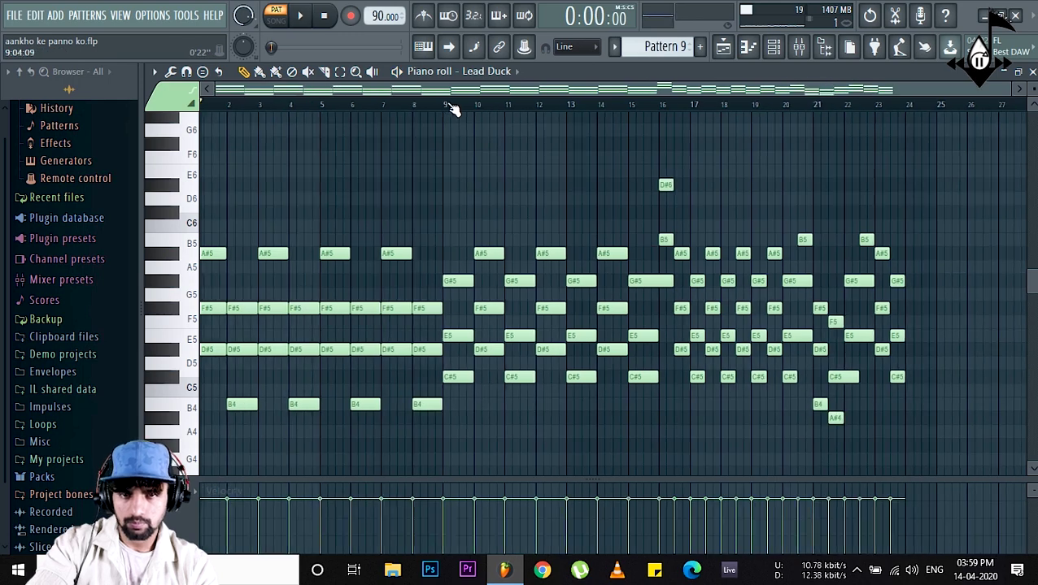
{"action": "left_click", "coordinate": [224, 206]}
{"action": "key", "text": "space"}
{"action": "left_click", "coordinate": [599, 159]}
{"action": "left_click", "coordinate": [342, 105]}
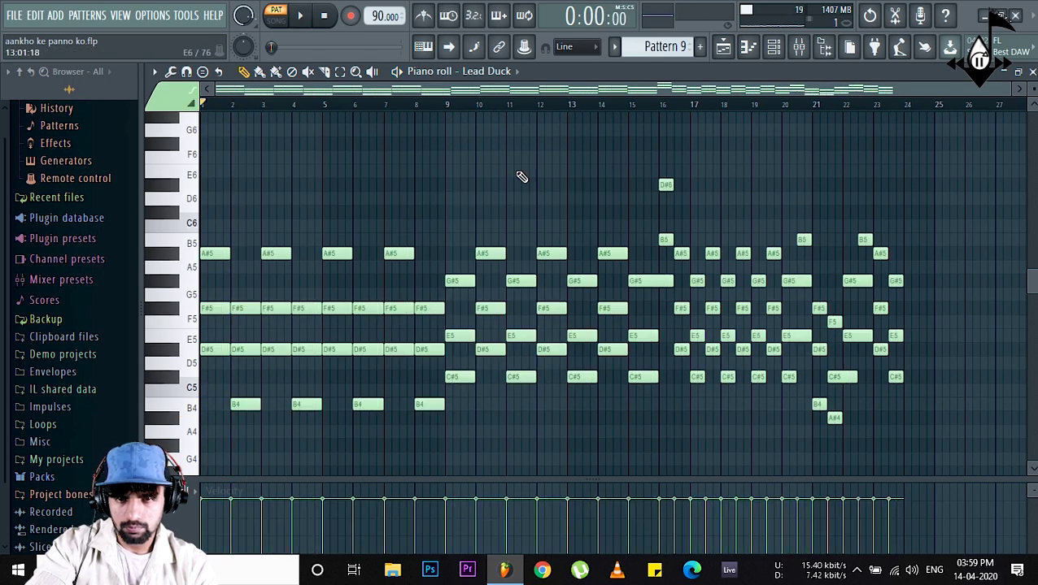
{"action": "left_click", "coordinate": [476, 105]}
Place Pattern 9 on Track 13 of the playlist, aligned with the Pattern 7 clip's start, and play the song from about bar 21.
{"action": "left_click", "coordinate": [723, 48]}
{"action": "scroll", "coordinate": [611, 385], "scroll_direction": "down", "scroll_amount": 3}
{"action": "left_click", "coordinate": [493, 343]}
{"action": "left_click", "coordinate": [723, 106]}
{"action": "key", "text": "space"}
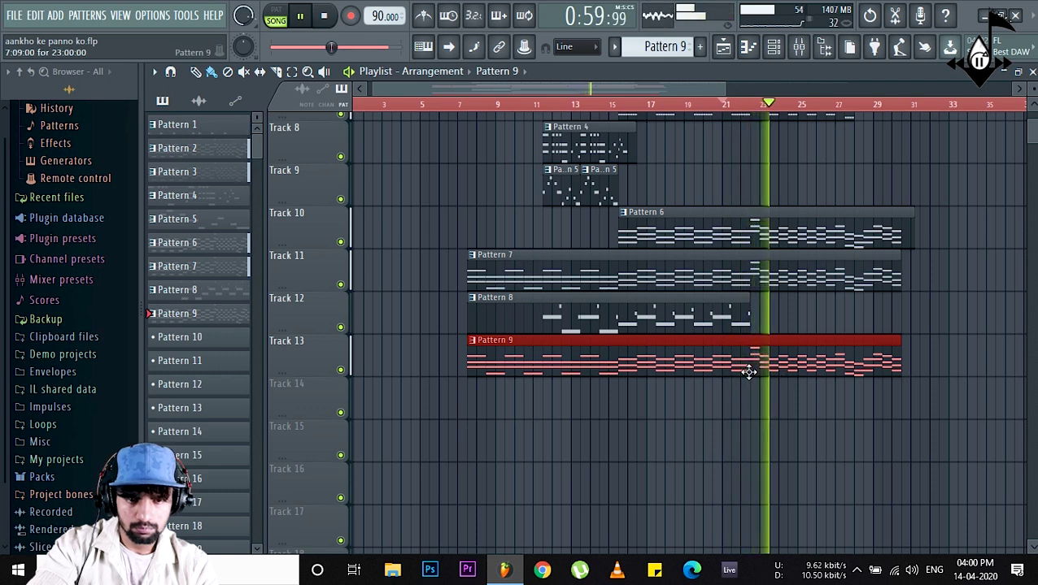
{"action": "key", "text": "space"}
Try the A kind of Pipe FG synthesizer preset on the Harmless channel and play Pattern 9 with it.
{"action": "key", "text": "F6"}
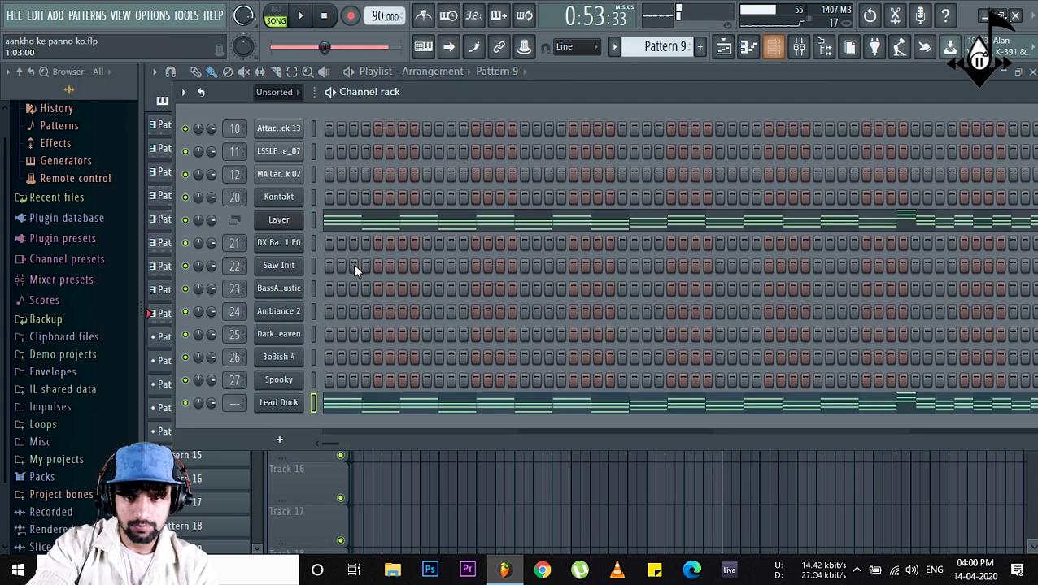
{"action": "left_click", "coordinate": [280, 403]}
{"action": "right_click", "coordinate": [818, 166]}
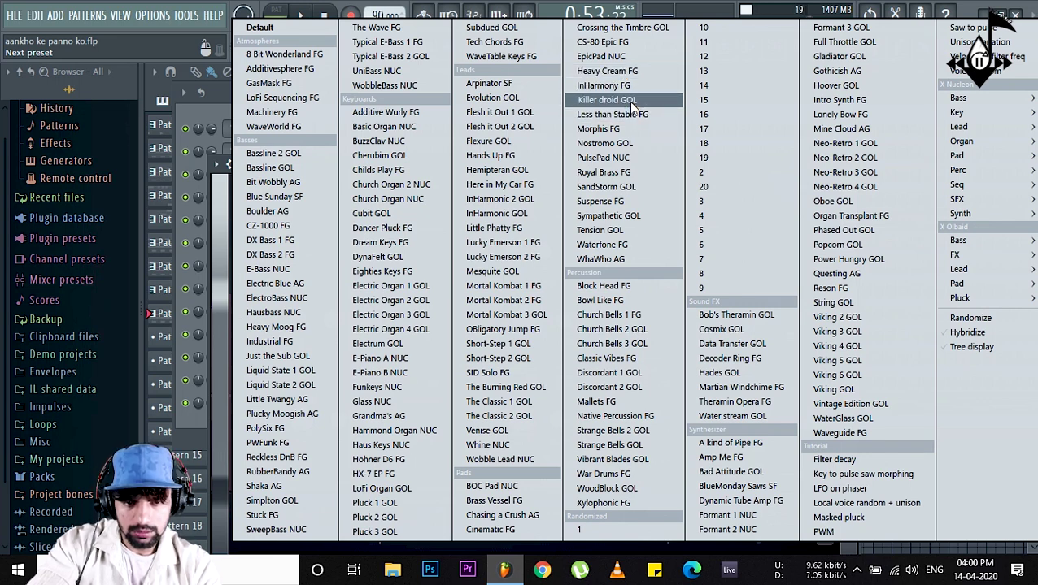
{"action": "left_click", "coordinate": [734, 444]}
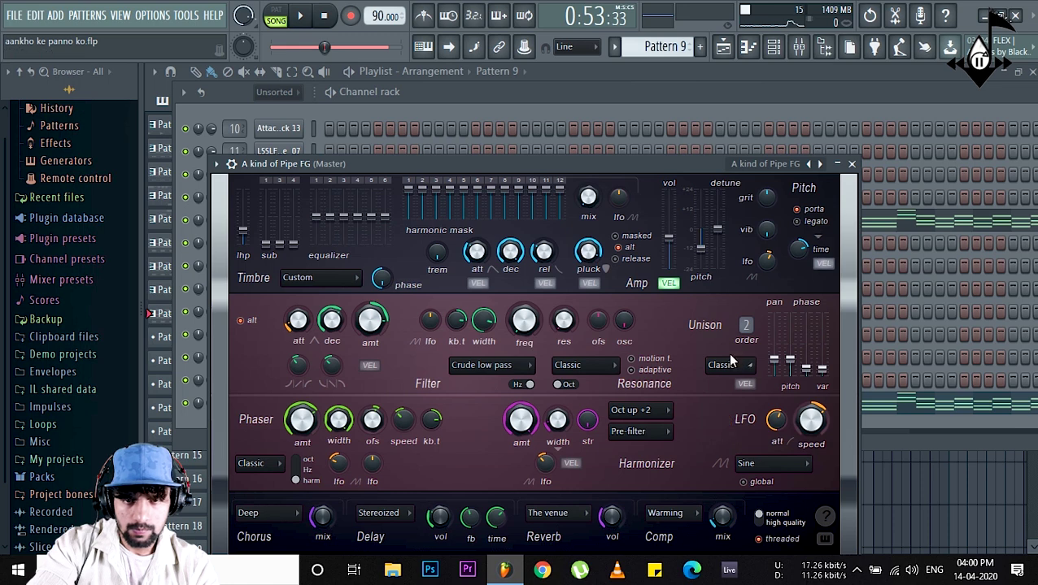
{"action": "key", "text": "space"}
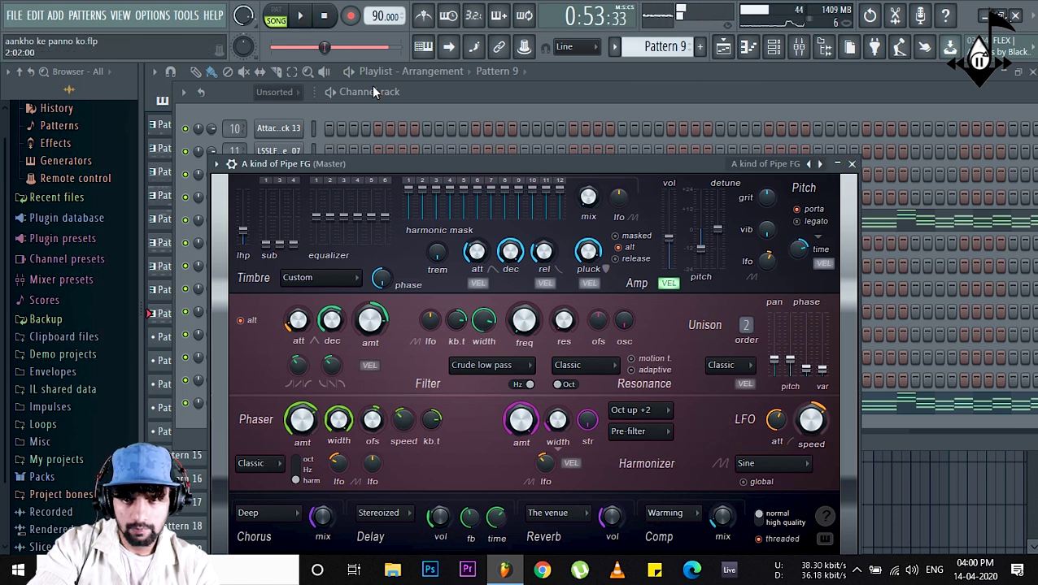
{"action": "left_click", "coordinate": [333, 94]}
{"action": "double_click", "coordinate": [296, 403]}
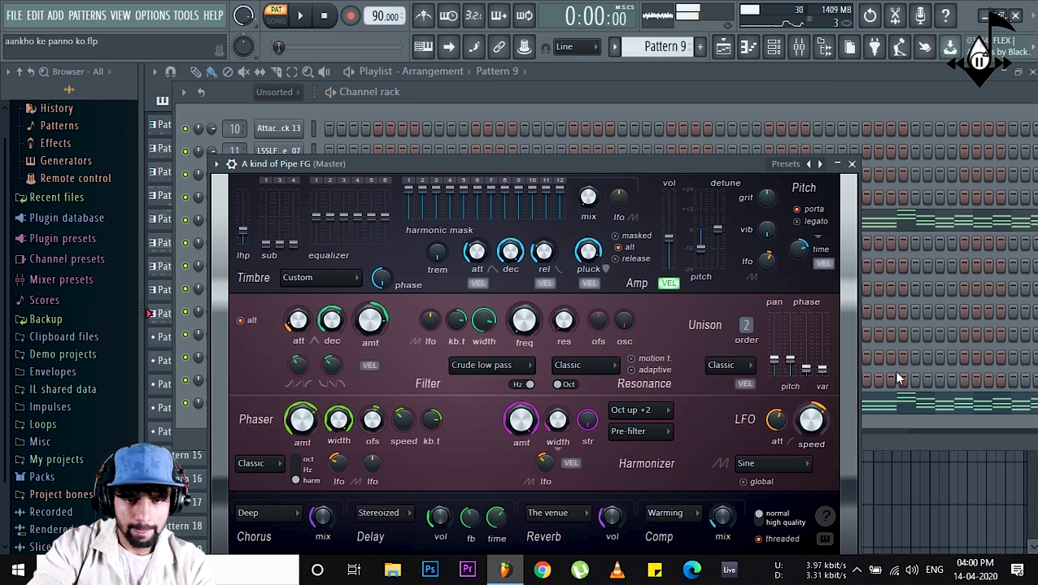
Audition the next synthesizer presets with the chords, including Bad Attitude GOL, BlueMonday Saws SF, Dynamic Tube Amp FG and Formant 2 NUC.
{"action": "left_click", "coordinate": [821, 164]}
{"action": "key", "text": "space"}
{"action": "left_click", "coordinate": [820, 164]}
{"action": "key", "text": "space"}
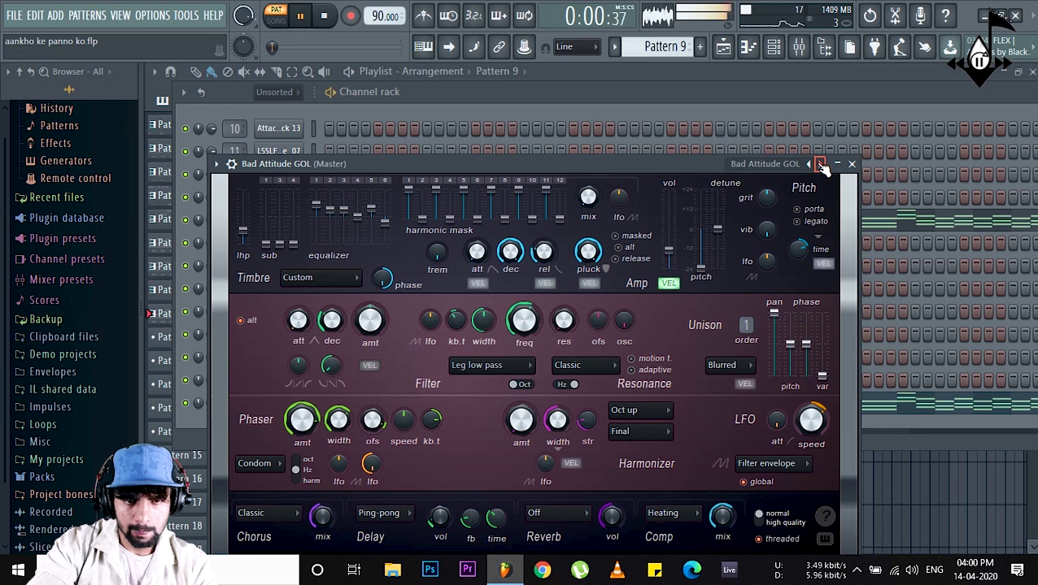
{"action": "left_click", "coordinate": [820, 165]}
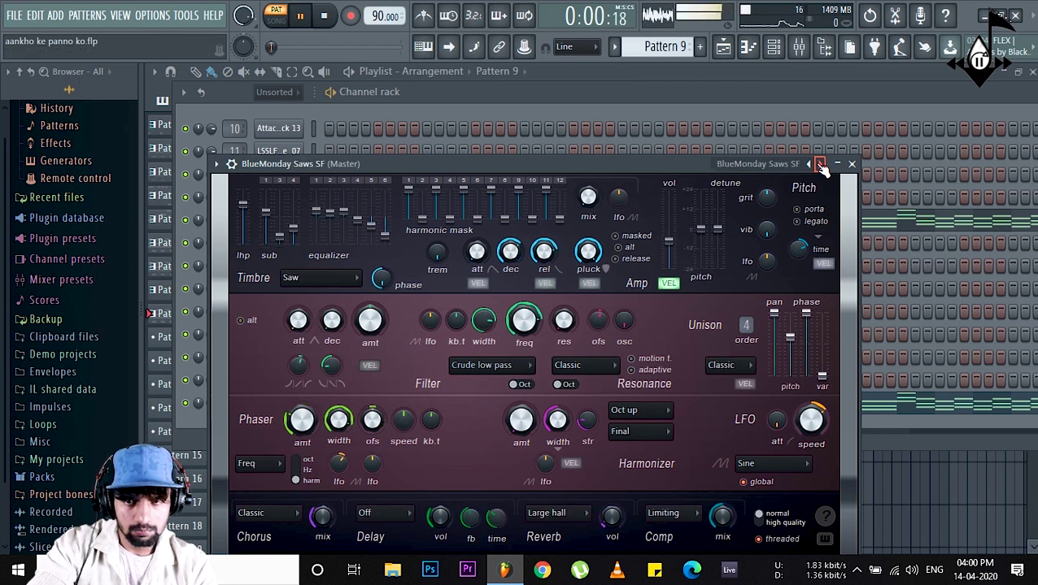
{"action": "left_click", "coordinate": [820, 165]}
{"action": "key", "text": "space"}
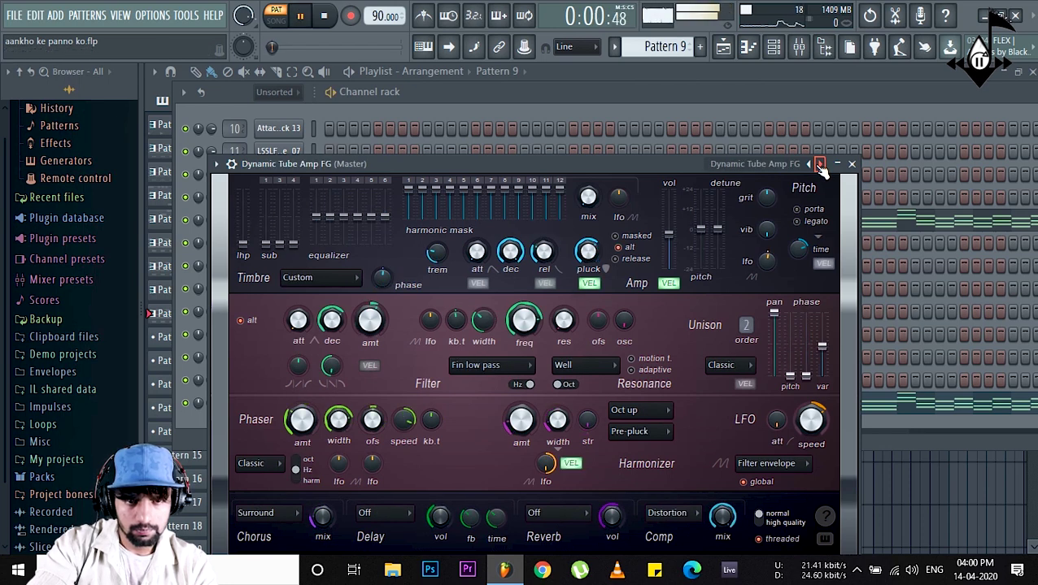
{"action": "left_click", "coordinate": [821, 164]}
{"action": "key", "text": "space"}
{"action": "left_click", "coordinate": [821, 165]}
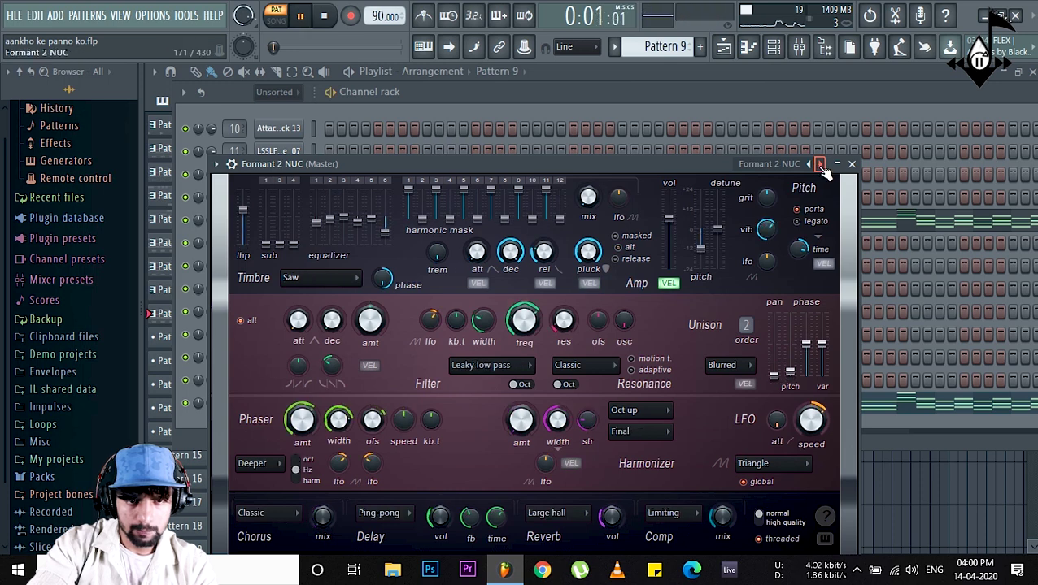
{"action": "key", "text": "space"}
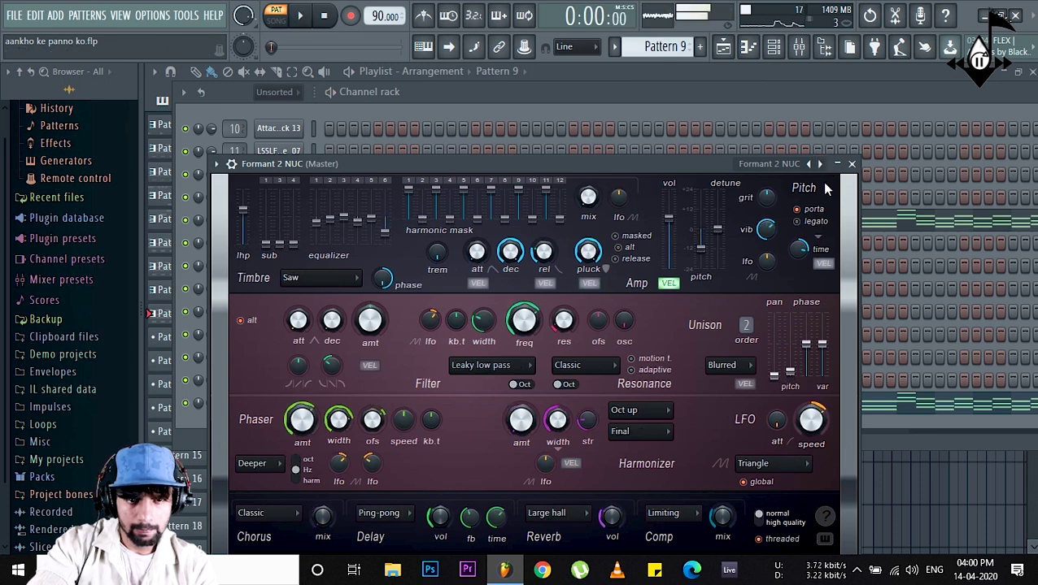
Load the Formant 3 GOL preset on the Harmless channel and audition it with the chords.
{"action": "left_click", "coordinate": [820, 164]}
{"action": "key", "text": "space"}
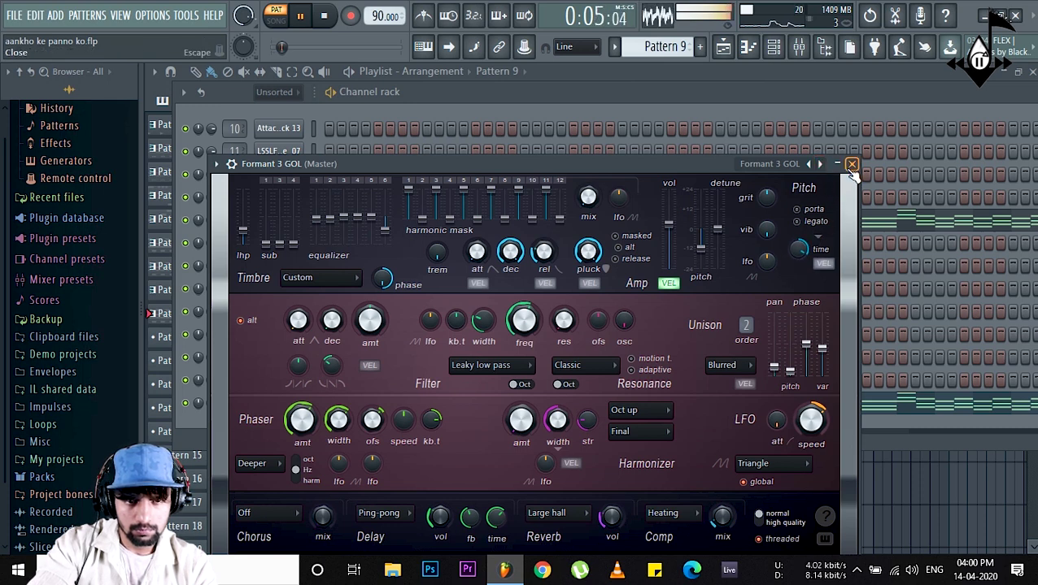
{"action": "left_click", "coordinate": [852, 164]}
{"action": "key", "text": "space"}
Trim the start of the Pattern 9 clip on Track 13 so it begins where the Pattern 8 clip ends.
{"action": "left_click", "coordinate": [723, 46]}
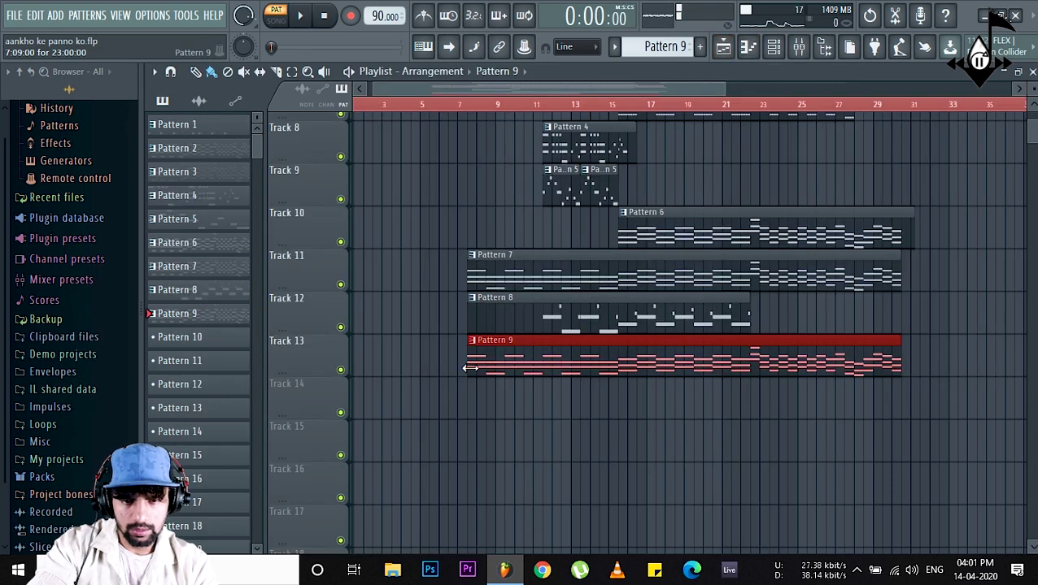
{"action": "left_click_drag", "start_coordinate": [468, 361], "coordinate": [738, 392]}
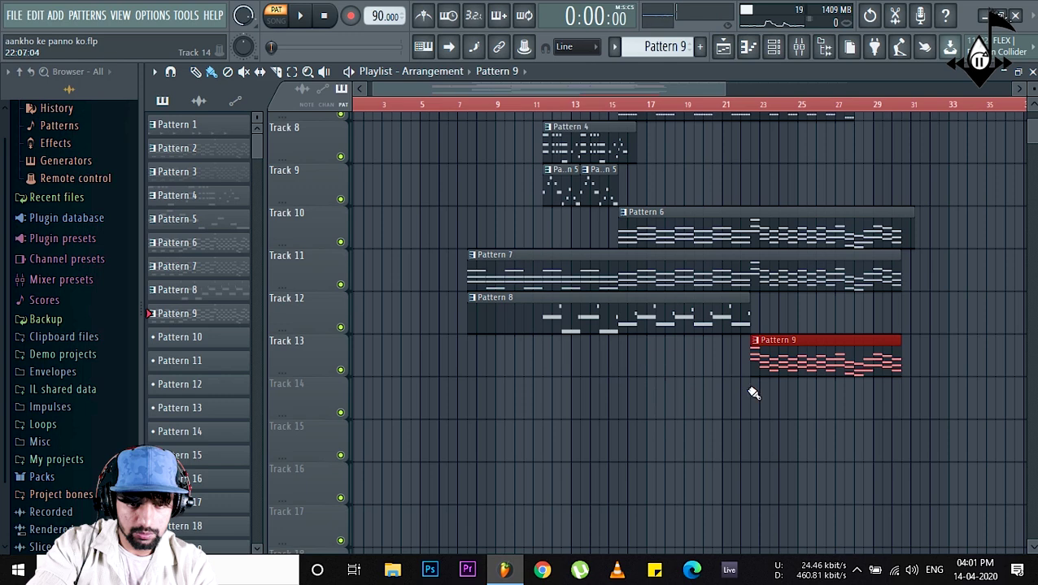
Route the Formant 3 GOL channel to mixer insert 28 and add Kickstart in slot 5 with a 96% mix.
{"action": "left_click", "coordinate": [801, 48]}
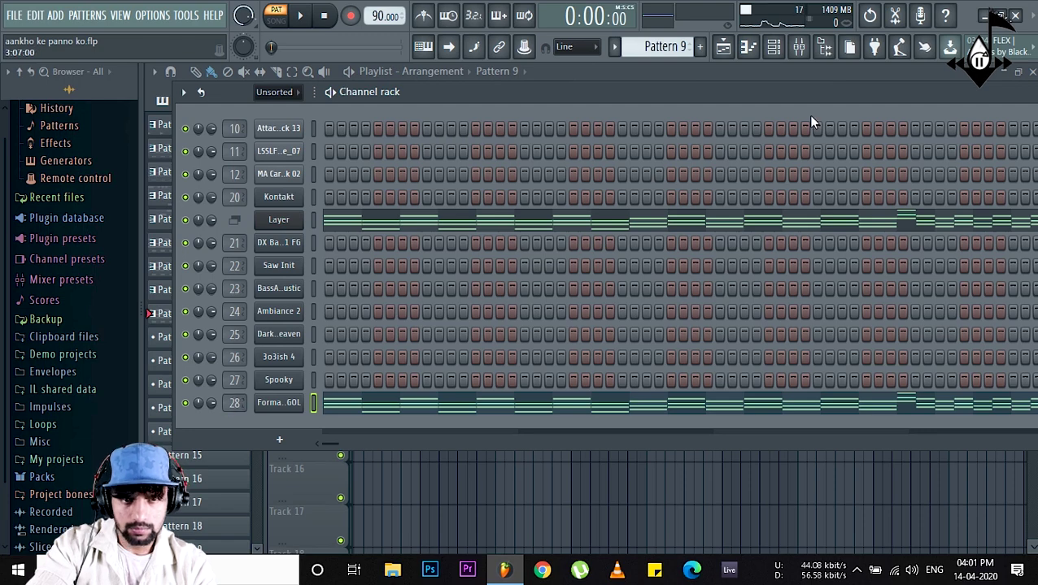
{"action": "left_click", "coordinate": [803, 48]}
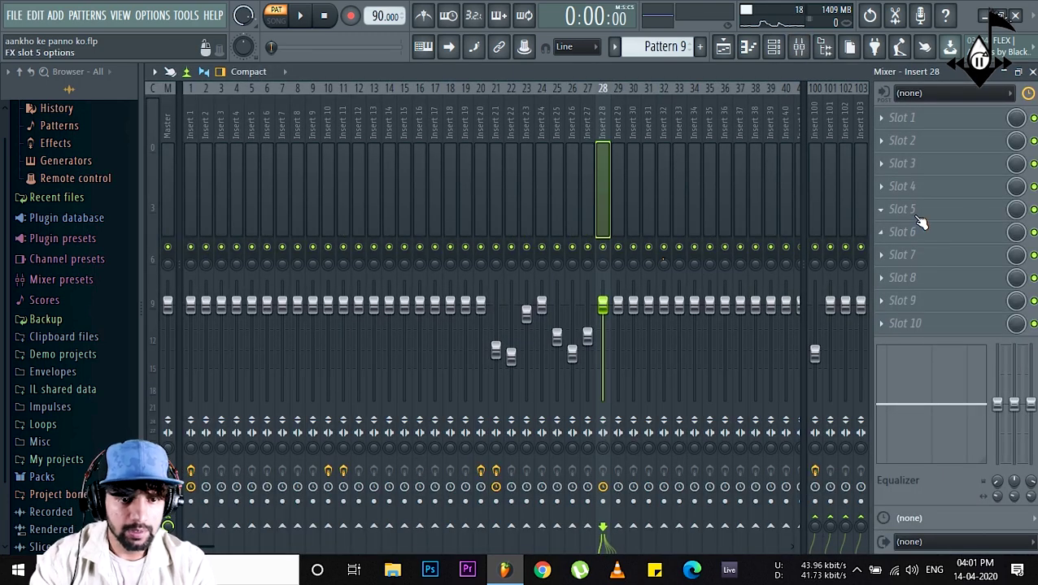
{"action": "left_click", "coordinate": [919, 219]}
{"action": "left_click", "coordinate": [414, 213]}
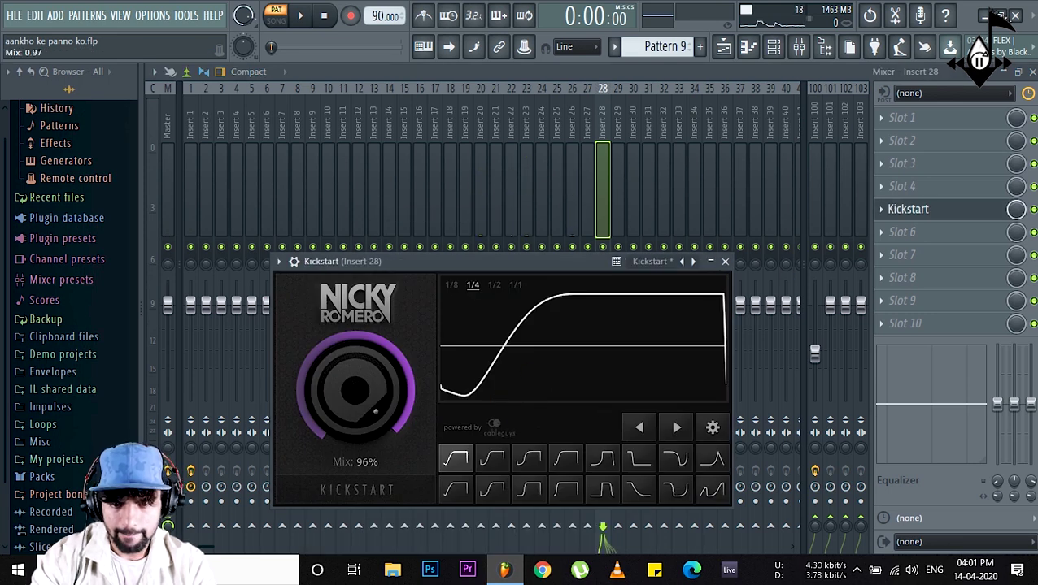
{"action": "left_click", "coordinate": [726, 262]}
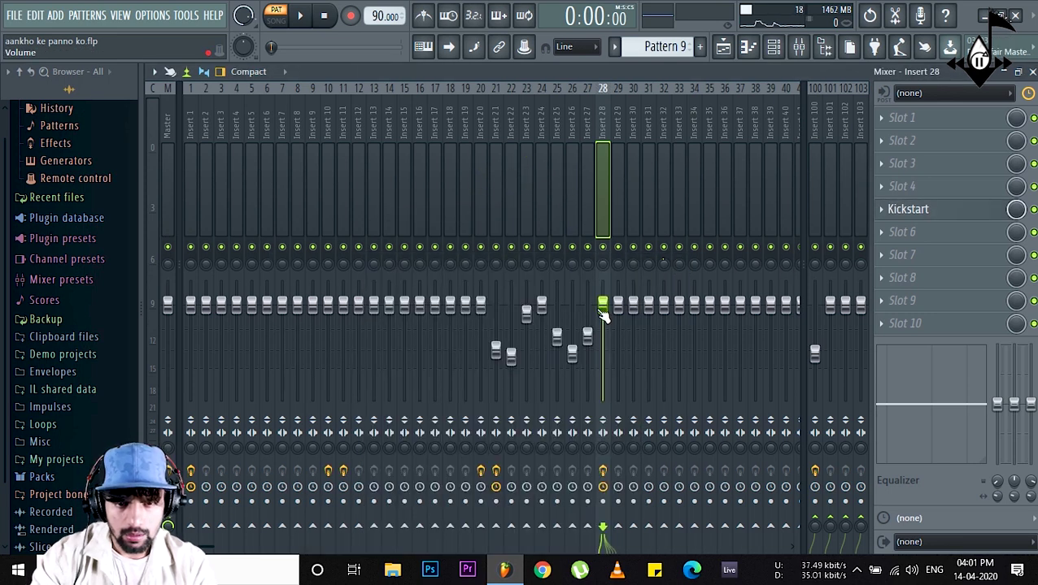
Play the arrangement from about bar 20 to hear the Pattern 9 layer with the other tracks.
{"action": "left_click", "coordinate": [722, 46]}
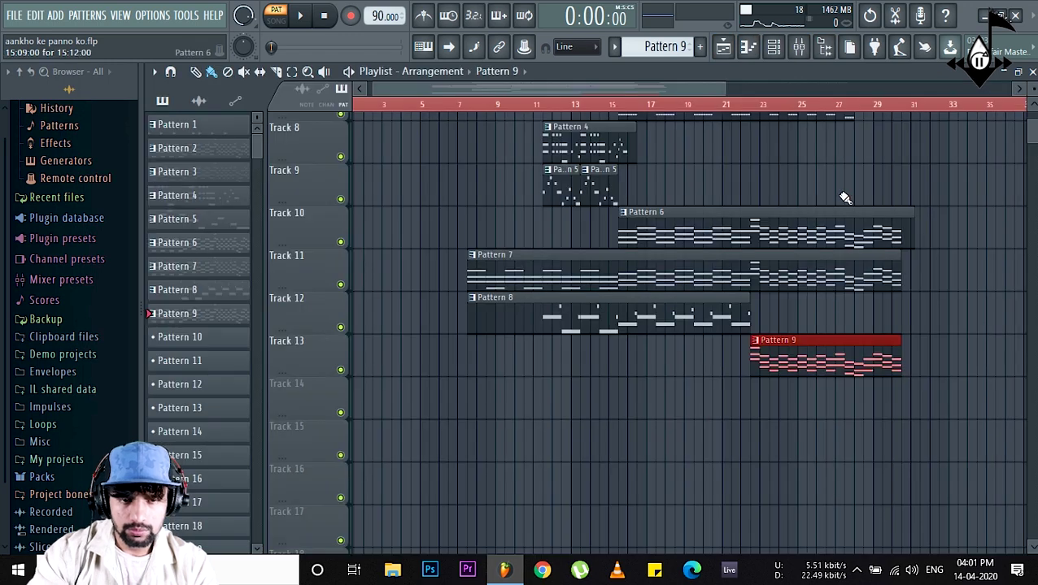
{"action": "left_click", "coordinate": [717, 108]}
{"action": "key", "text": "space"}
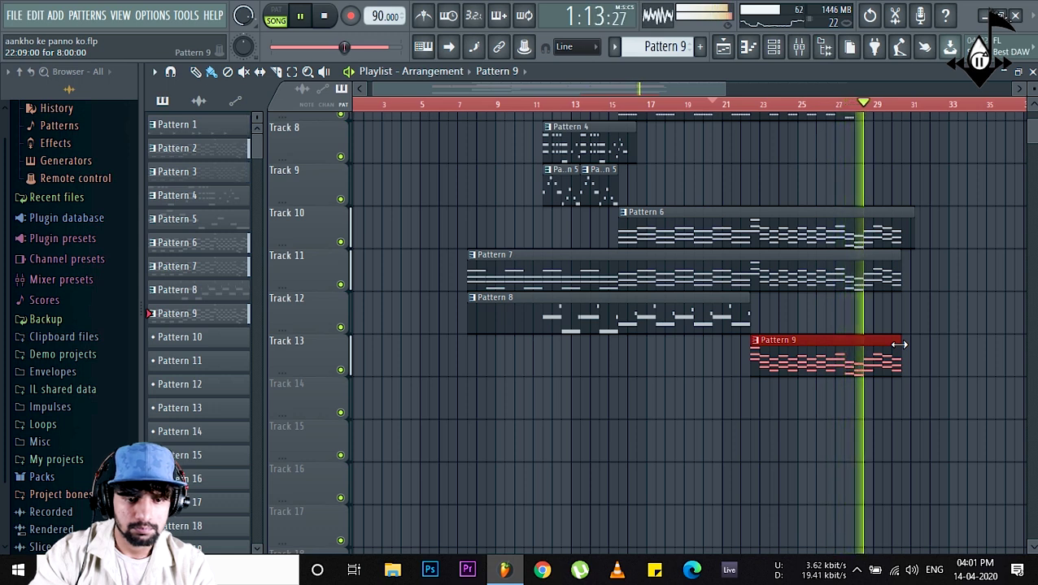
{"action": "key", "text": "space"}
Shorten the end of the Pattern 9 clip on Track 13 to a six-bar length and play back its ending.
{"action": "left_click_drag", "start_coordinate": [899, 345], "coordinate": [868, 339]}
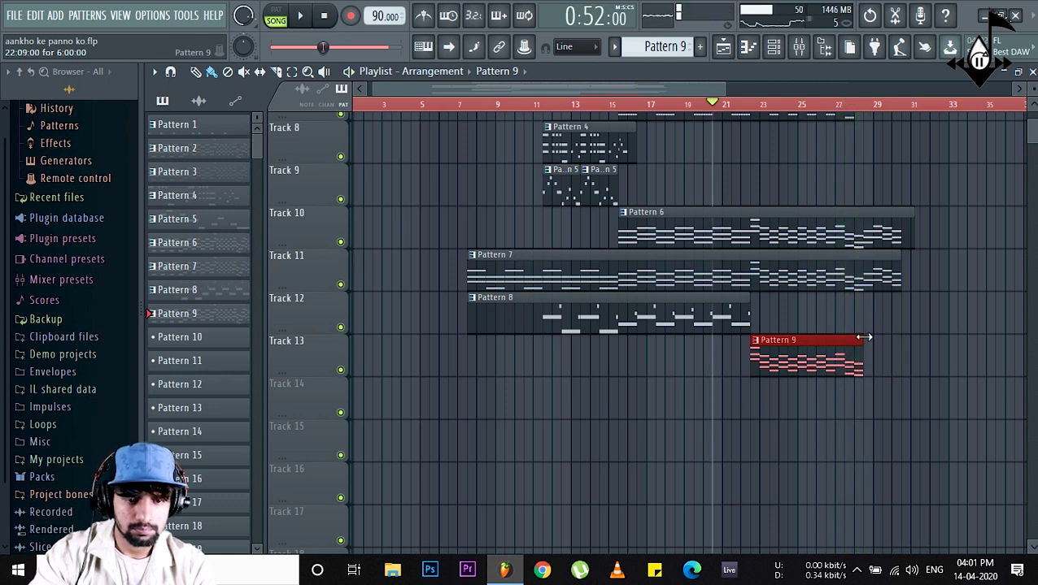
{"action": "left_click", "coordinate": [834, 107]}
{"action": "key", "text": "space"}
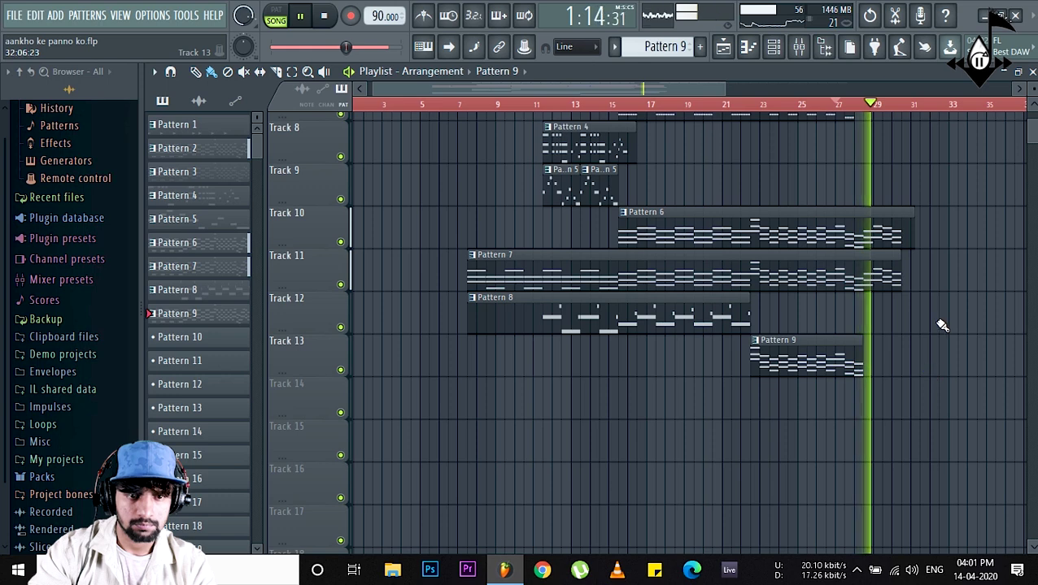
{"action": "key", "text": "space"}
Create a new pattern with its default name and add a Sytrus channel, moving its plugin window clear of the channel names.
{"action": "left_click", "coordinate": [701, 49]}
{"action": "left_click", "coordinate": [721, 67]}
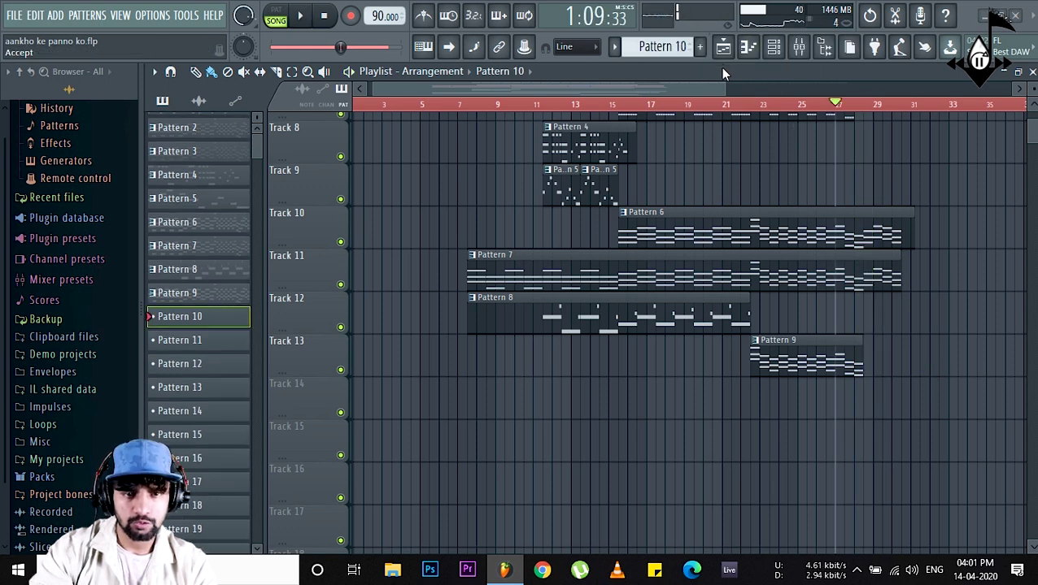
{"action": "left_click", "coordinate": [778, 50]}
{"action": "left_click", "coordinate": [279, 440]}
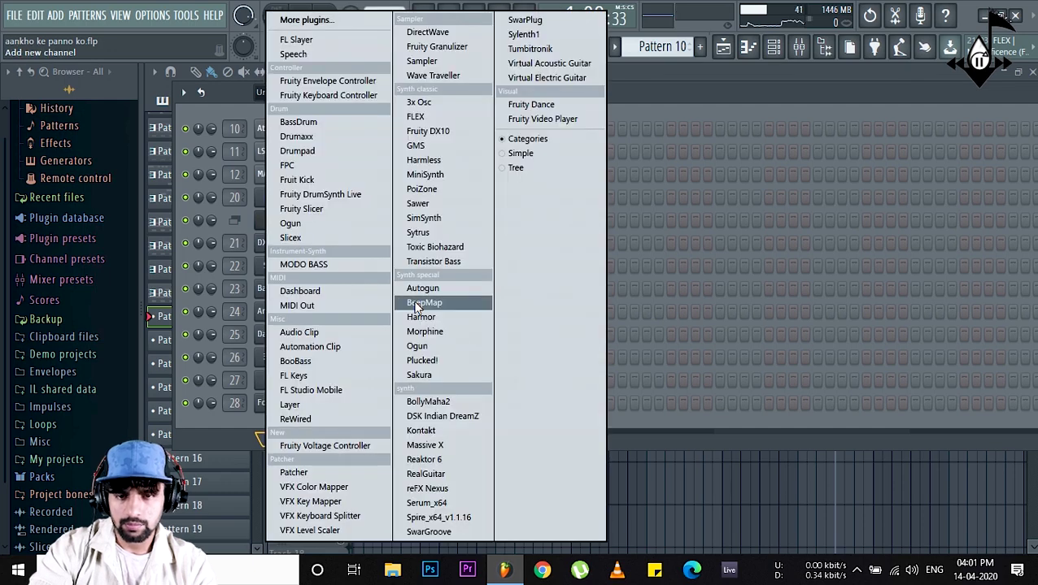
{"action": "left_click", "coordinate": [426, 231]}
{"action": "left_click_drag", "start_coordinate": [440, 247], "coordinate": [688, 143]}
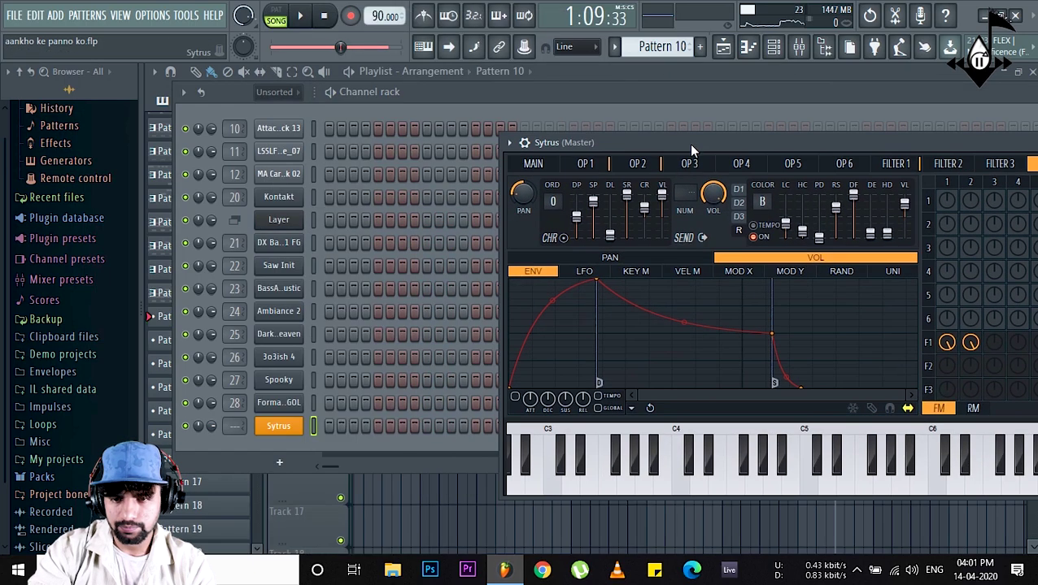
Paste the copied chord notes into the Layer channel of Pattern 10.
{"action": "right_click", "coordinate": [270, 426]}
{"action": "right_click", "coordinate": [286, 221]}
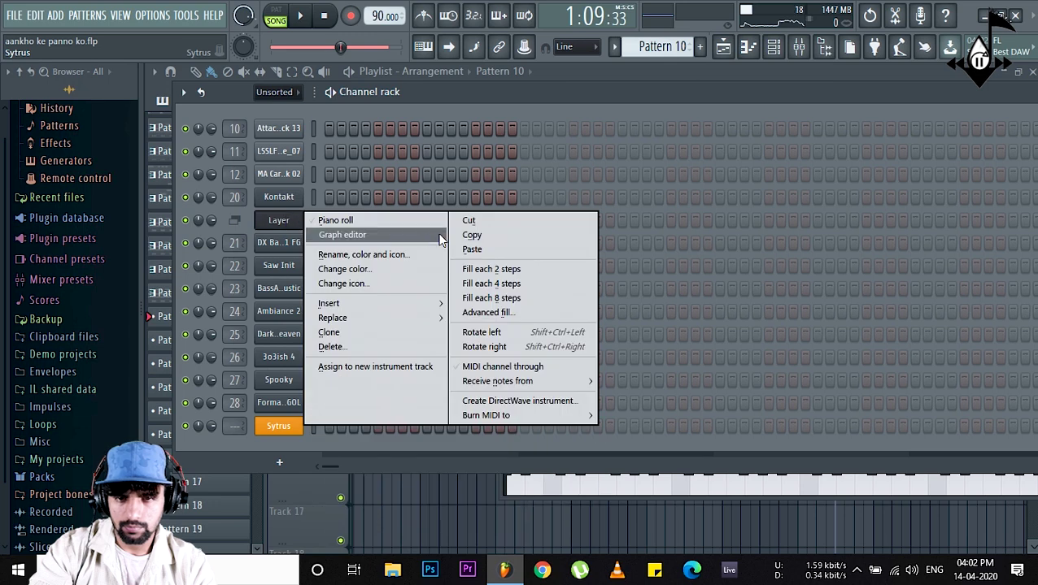
{"action": "left_click", "coordinate": [468, 248]}
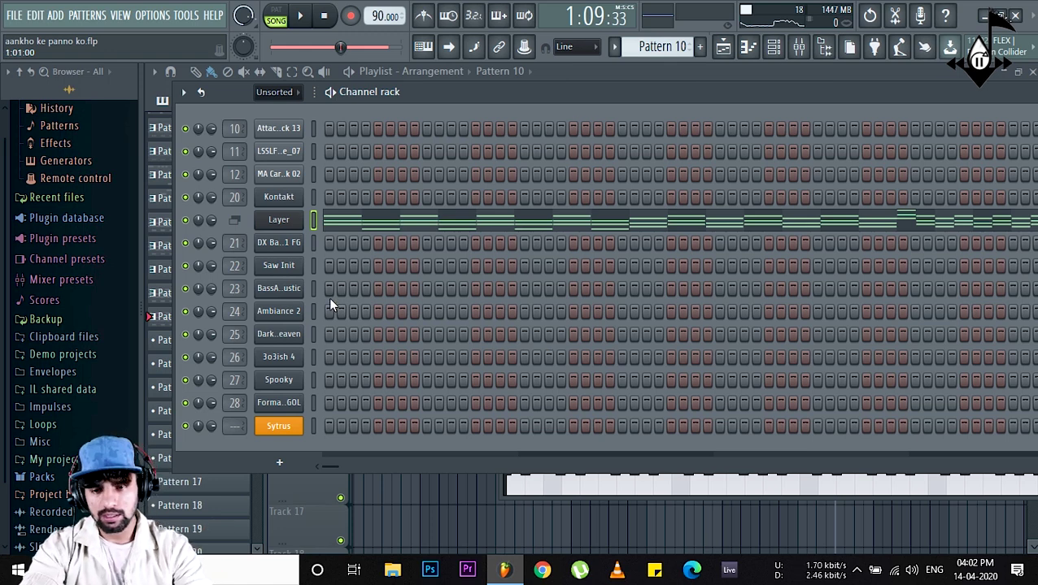
Load the Flute preset from the Wind category in Sytrus, dismissing the antivirus notification, and bring up the channel's piano roll.
{"action": "right_click", "coordinate": [286, 424]}
{"action": "left_click", "coordinate": [281, 425]}
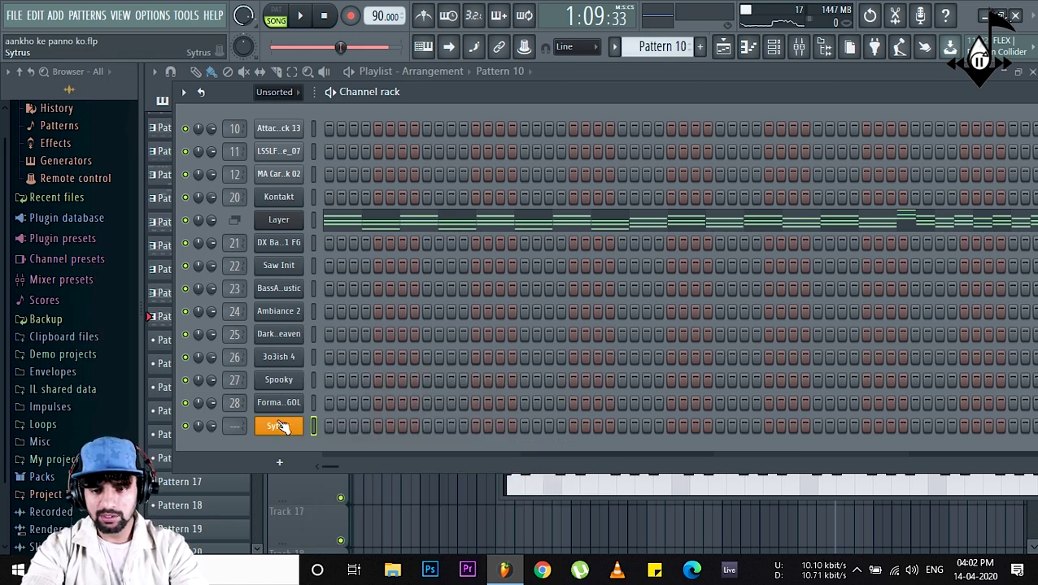
{"action": "left_click", "coordinate": [297, 428]}
{"action": "left_click_drag", "start_coordinate": [737, 165], "coordinate": [558, 150]}
{"action": "left_click", "coordinate": [882, 139]}
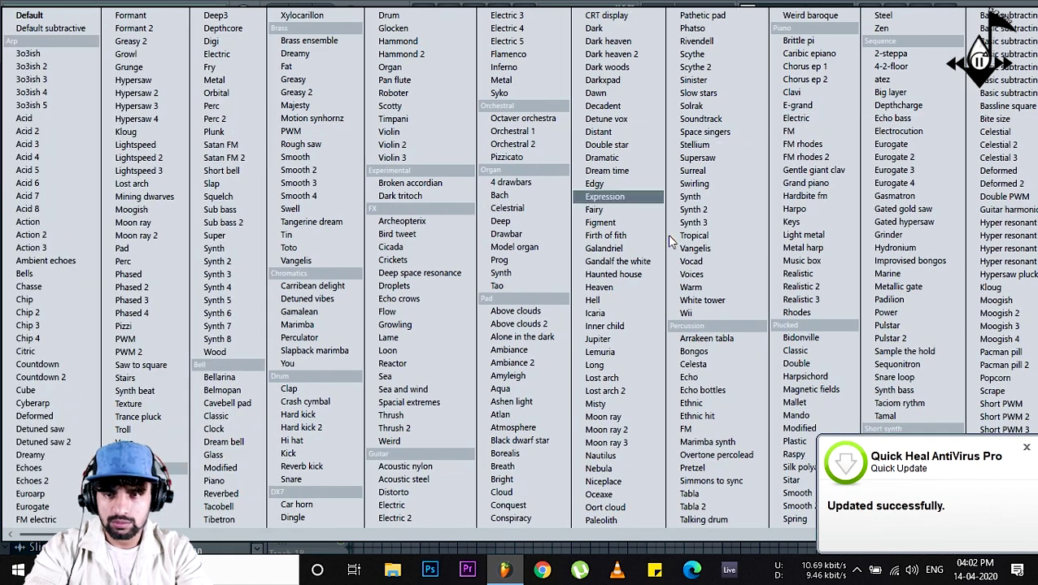
{"action": "left_click", "coordinate": [1026, 448]}
{"action": "left_click", "coordinate": [885, 139]}
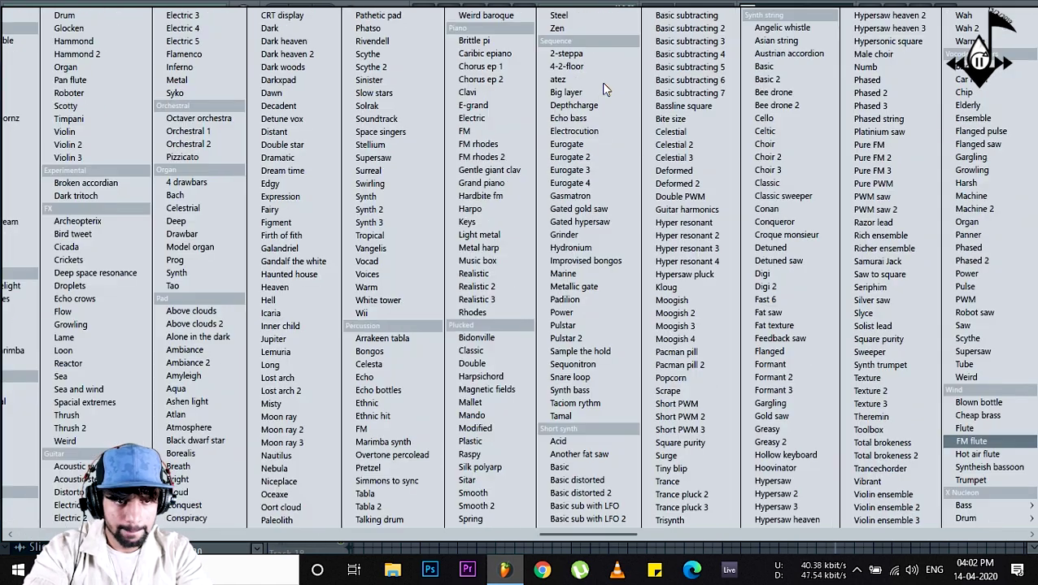
{"action": "left_click", "coordinate": [988, 430]}
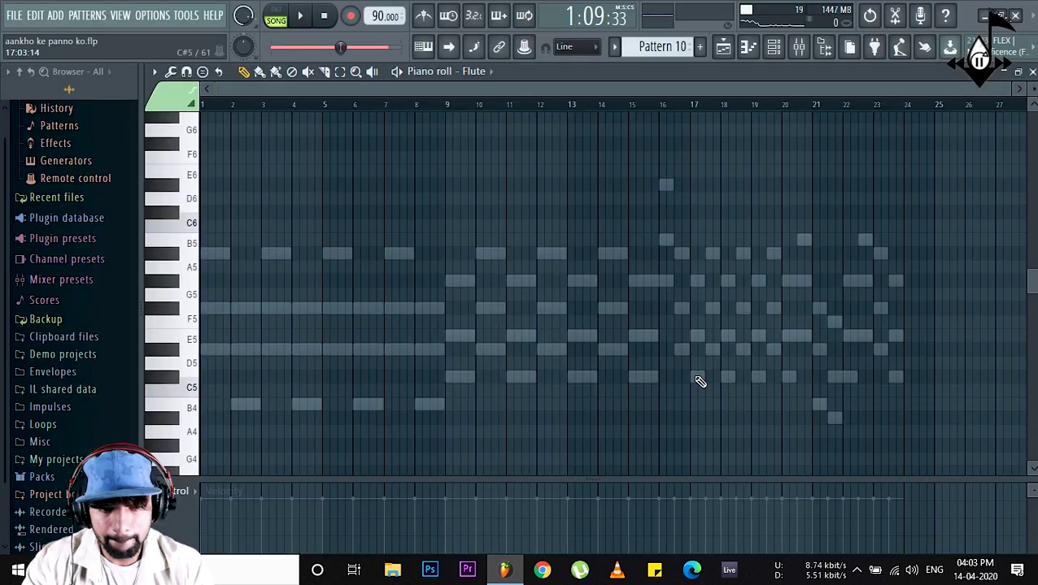
Draw a C#5 note at bar 17 in the Flute piano roll and play from late bar 16 in pattern mode.
{"action": "left_click", "coordinate": [699, 378]}
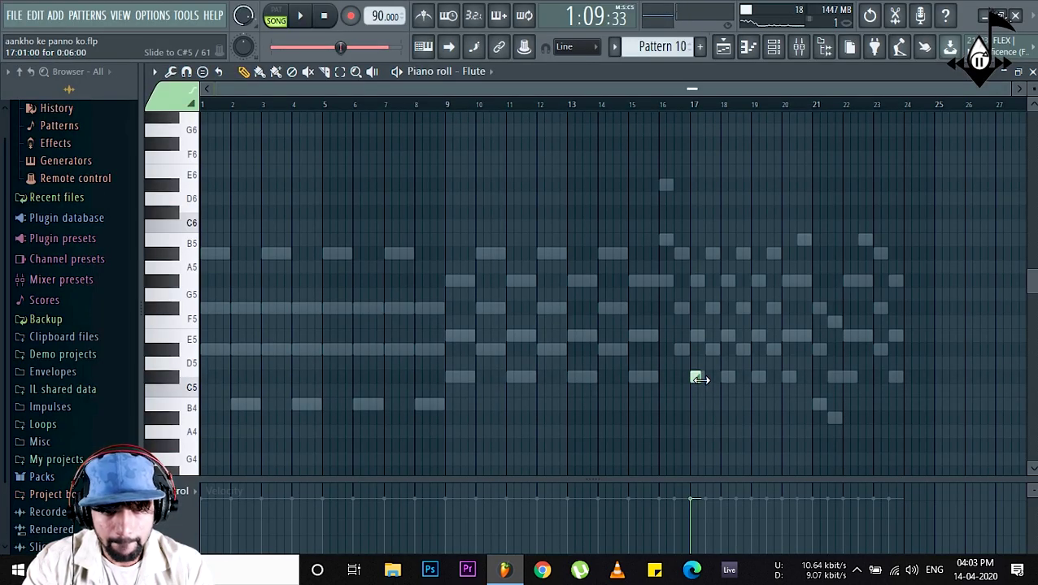
{"action": "scroll", "coordinate": [701, 95], "scroll_direction": "up", "scroll_amount": 5}
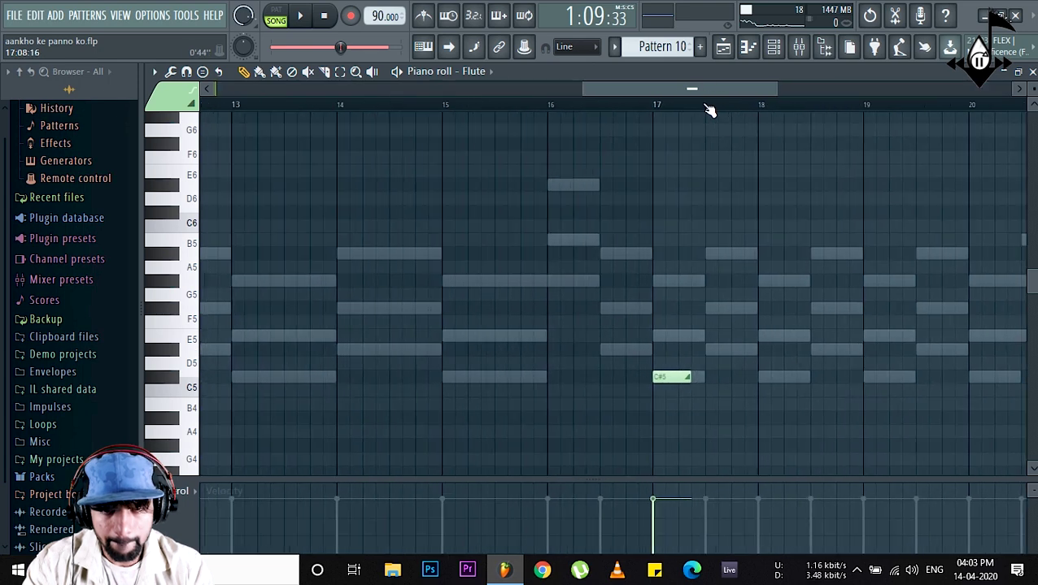
{"action": "left_click", "coordinate": [666, 379]}
{"action": "key", "text": "l"}
{"action": "left_click", "coordinate": [598, 104]}
{"action": "key", "text": "space"}
Place half-bar E5 and C#5 notes together at the start of bar 17 and play them back.
{"action": "left_click", "coordinate": [636, 337]}
{"action": "right_click", "coordinate": [655, 339]}
{"action": "left_click_drag", "start_coordinate": [653, 377], "coordinate": [644, 328]}
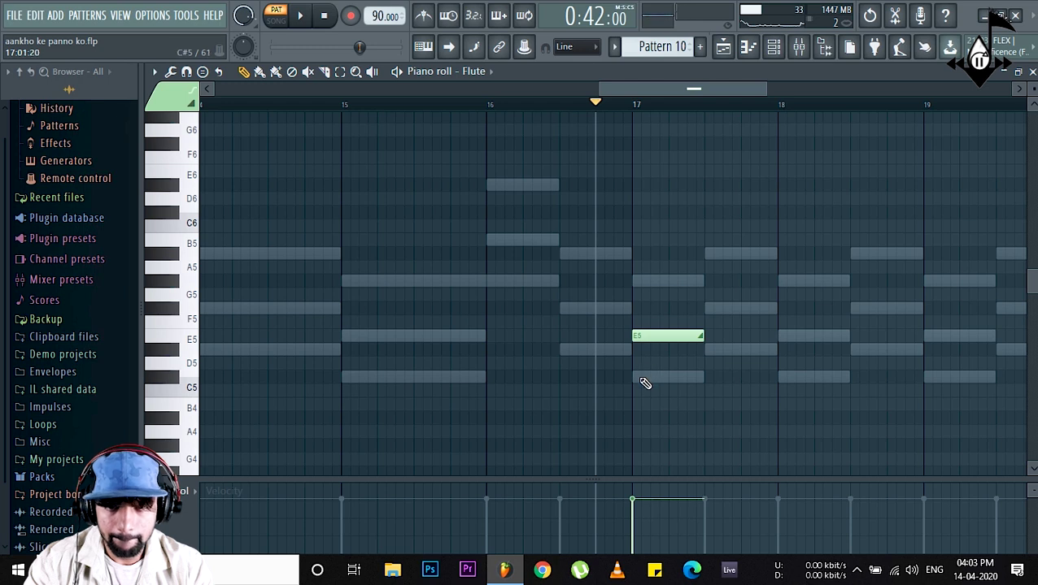
{"action": "left_click", "coordinate": [639, 376]}
{"action": "double_click", "coordinate": [675, 378]}
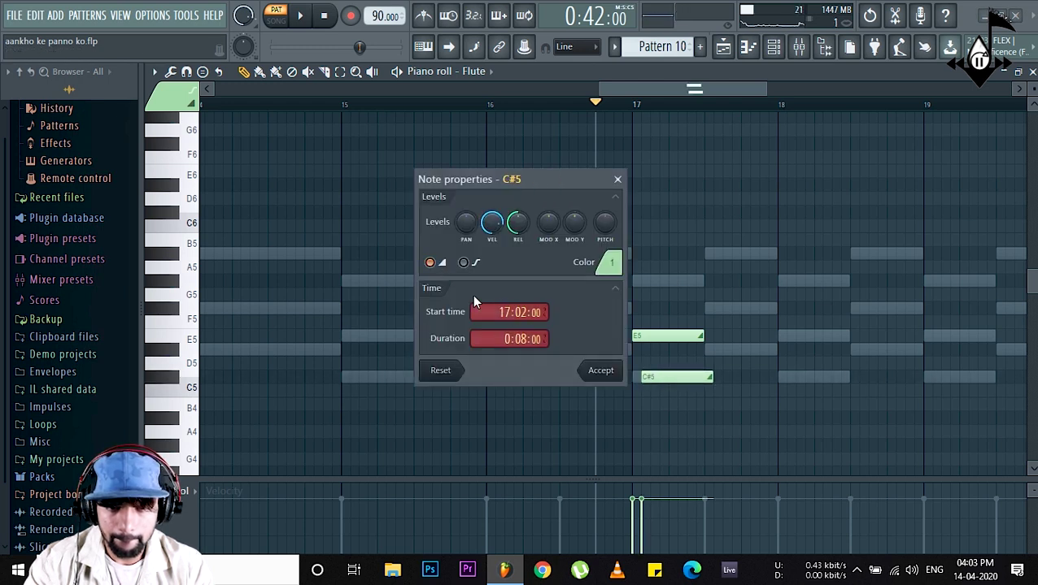
{"action": "left_click", "coordinate": [600, 371]}
{"action": "key", "text": "space"}
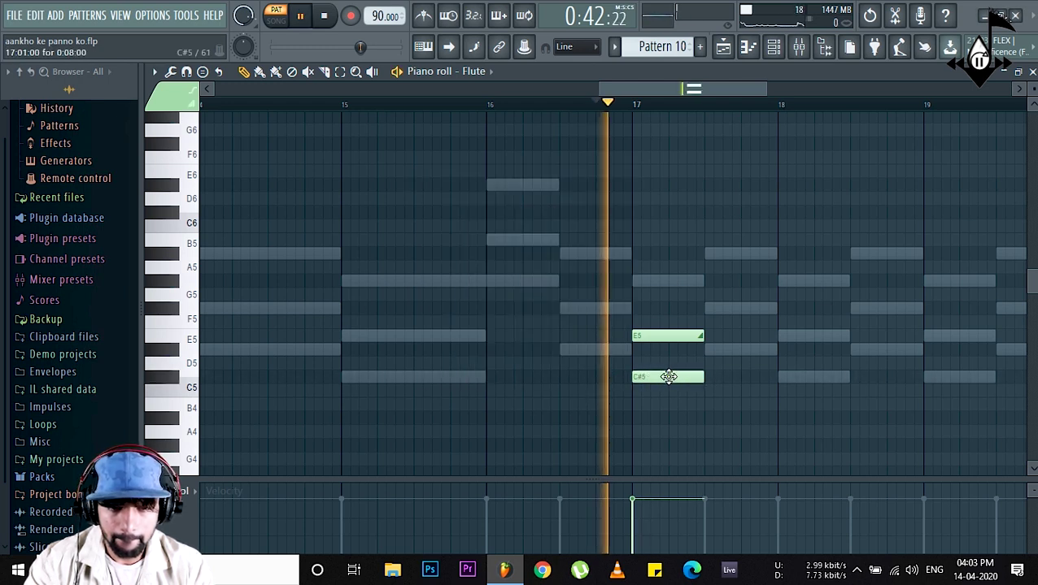
{"action": "key", "text": "space"}
Shorten the E5 to the last two steps of the C#5, add a matching D#5 and F#5 pair in bar 17's second half, and play it.
{"action": "left_click_drag", "start_coordinate": [642, 340], "coordinate": [696, 340]}
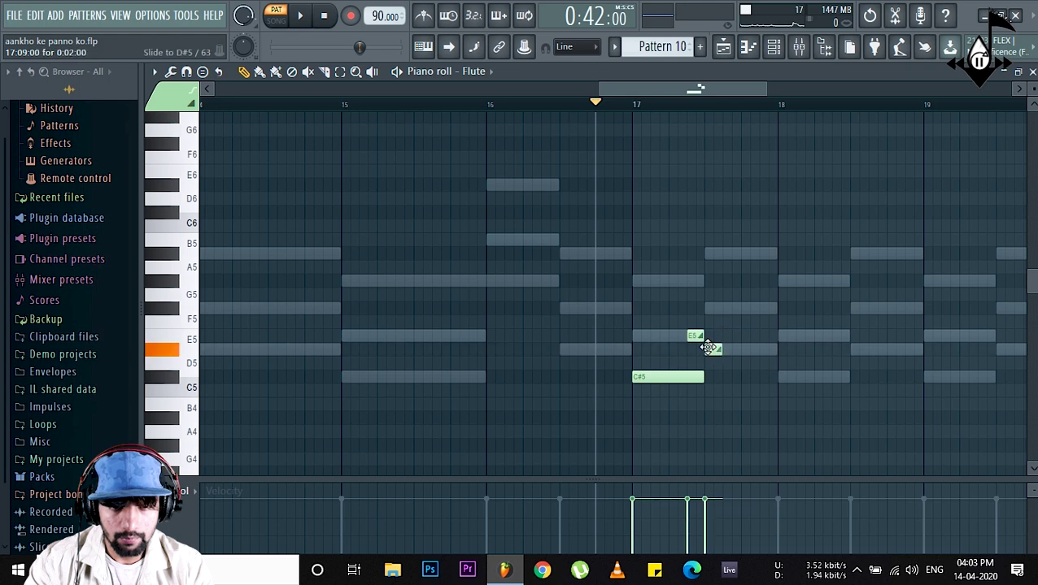
{"action": "left_click", "coordinate": [688, 378]}
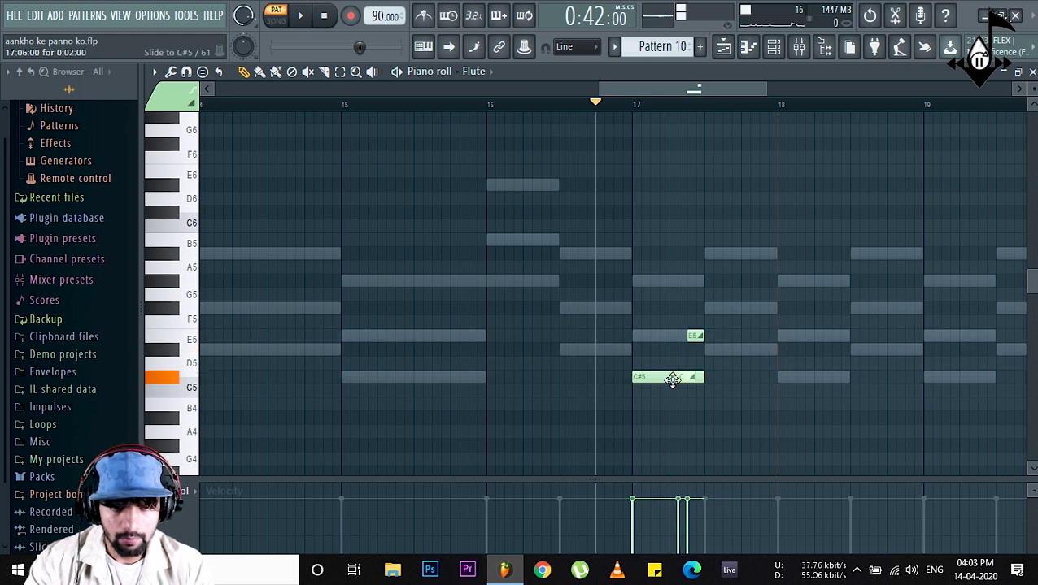
{"action": "left_click_drag", "start_coordinate": [713, 331], "coordinate": [741, 347]}
{"action": "key", "text": "space"}
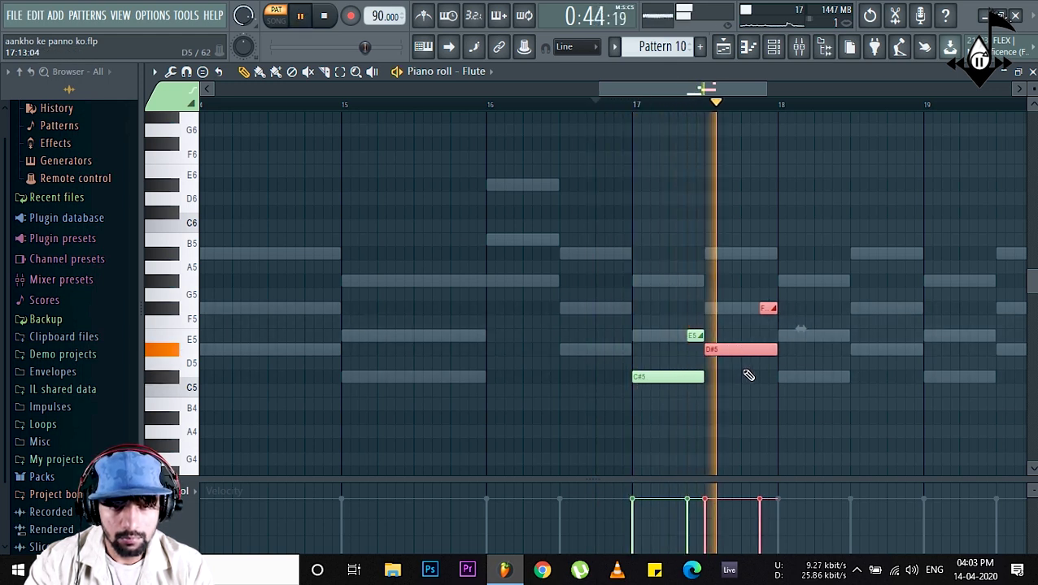
{"action": "key", "text": "space"}
Duplicate the four notes of bar 17 into bar 18 and play both bars.
{"action": "left_click_drag", "start_coordinate": [787, 289], "coordinate": [816, 372]}
{"action": "key", "text": "space"}
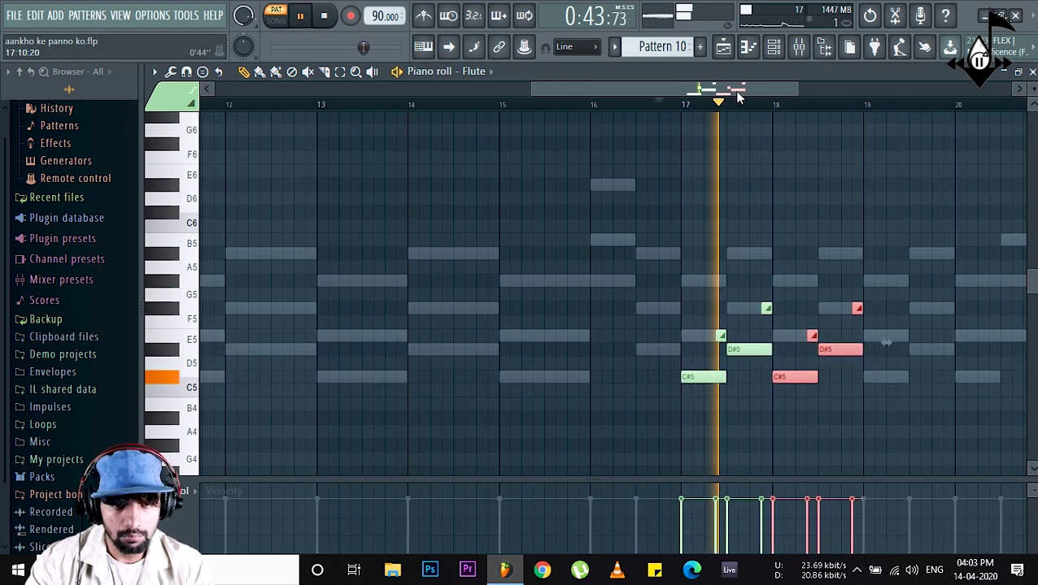
{"action": "scroll", "coordinate": [765, 93], "scroll_direction": "down", "scroll_amount": 2}
{"action": "left_click_drag", "start_coordinate": [769, 90], "coordinate": [796, 88]}
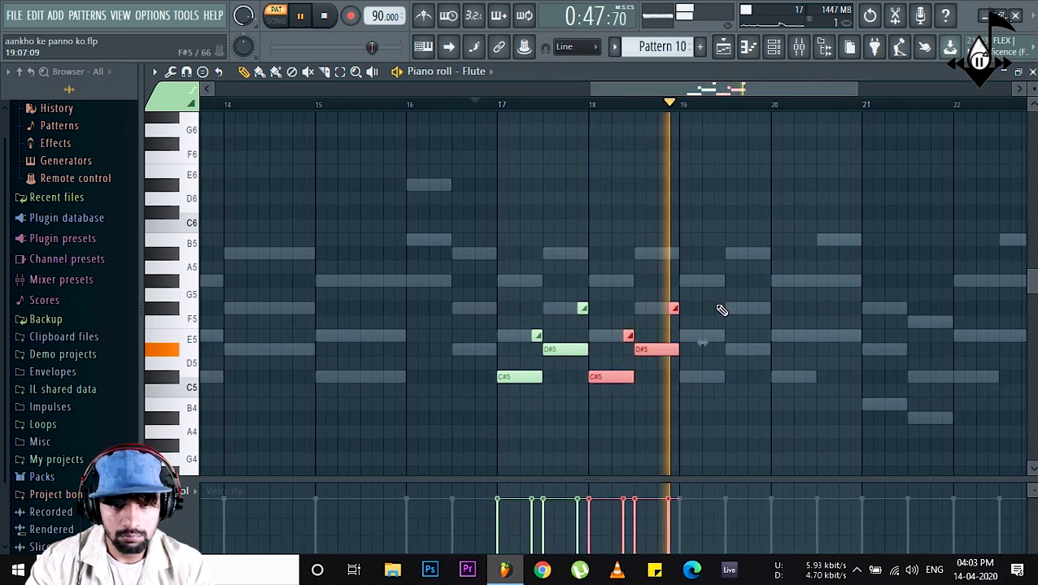
Continue the Flute phrase through bars 19 and 20, ending bar 20 with an E5 and G#5 pair, and play it back.
{"action": "key", "text": "space"}
{"action": "left_click_drag", "start_coordinate": [703, 278], "coordinate": [700, 379]}
{"action": "left_click", "coordinate": [779, 378]}
{"action": "left_click_drag", "start_coordinate": [827, 350], "coordinate": [854, 274]}
{"action": "key", "text": "space"}
{"action": "right_click", "coordinate": [538, 379]}
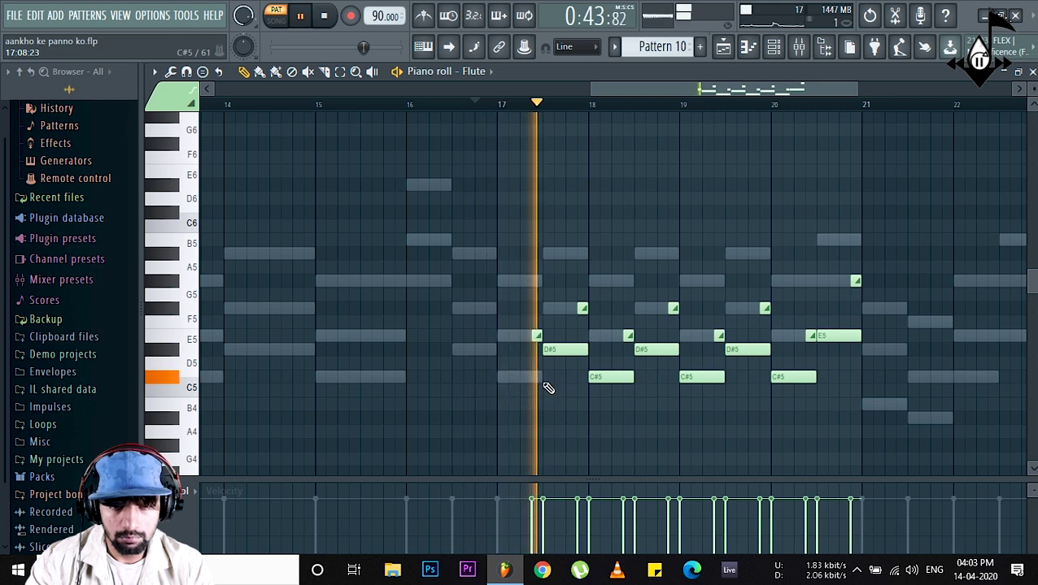
{"action": "key", "text": "ctrl+z"}
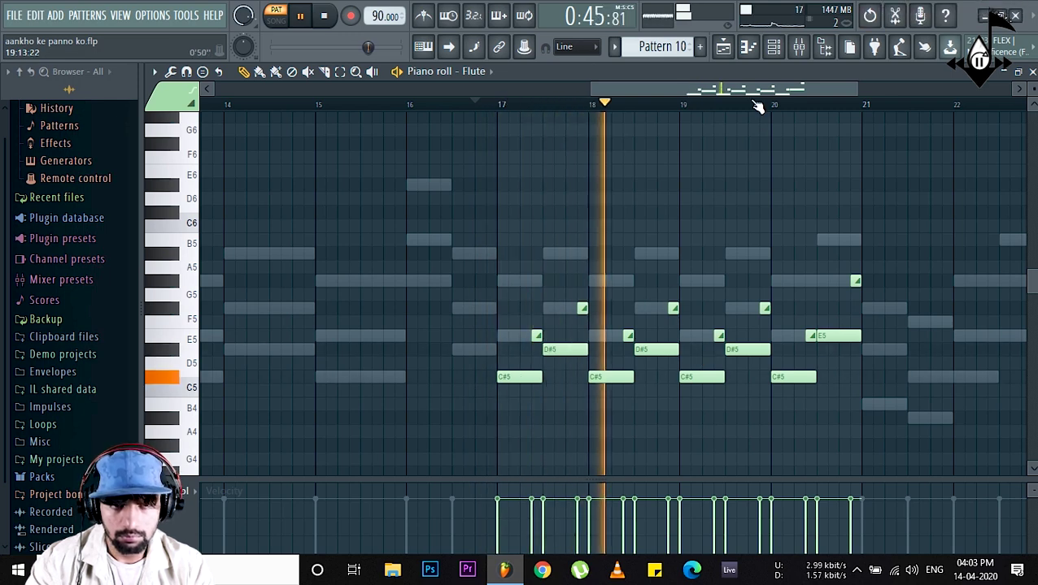
Place a Pattern 10 clip on Track 14 in the playlist, aligned with the start of the Pattern 7 clip.
{"action": "left_click", "coordinate": [723, 46]}
{"action": "left_click", "coordinate": [476, 397]}
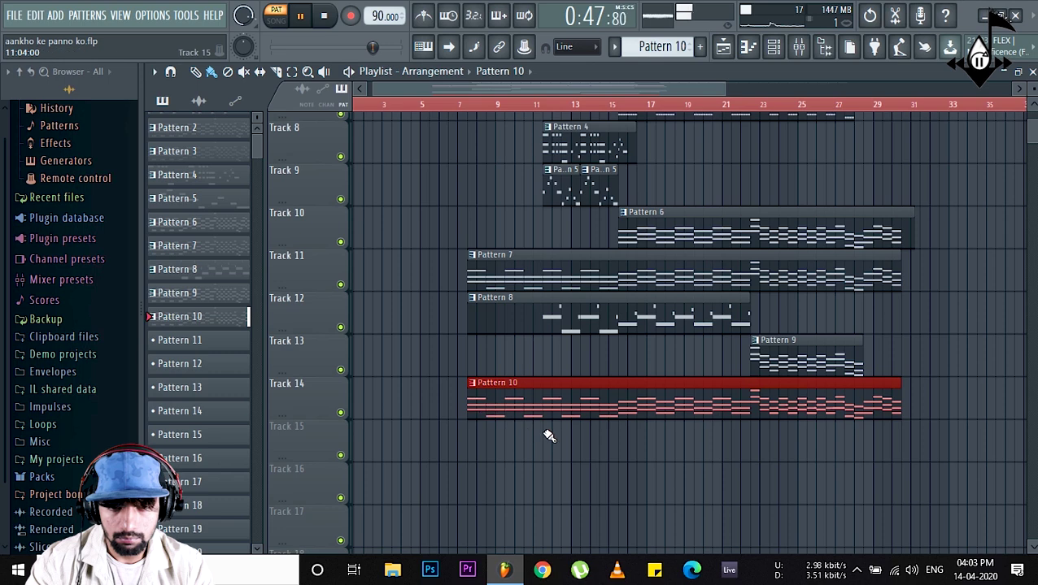
{"action": "key", "text": "space"}
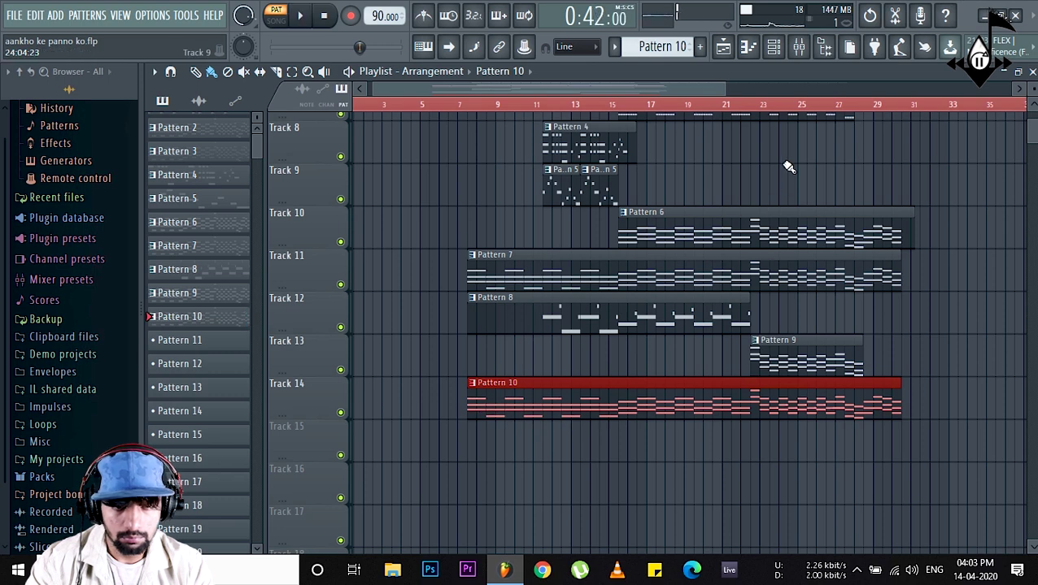
Play the song from about bar 24 with the Flute piano roll in view to hear the melody against the other tracks.
{"action": "left_click", "coordinate": [789, 104]}
{"action": "left_click", "coordinate": [752, 49]}
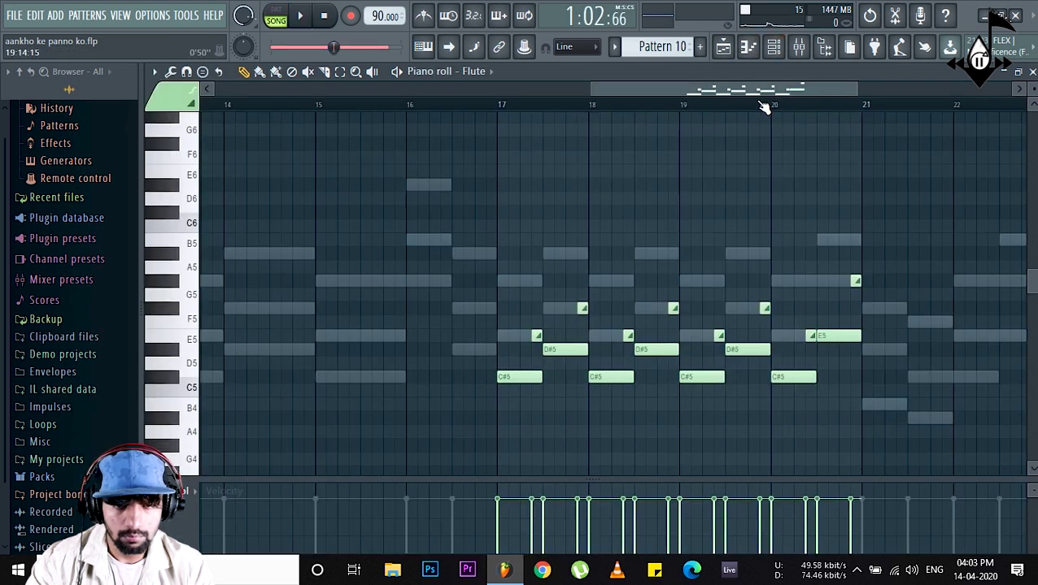
{"action": "key", "text": "space"}
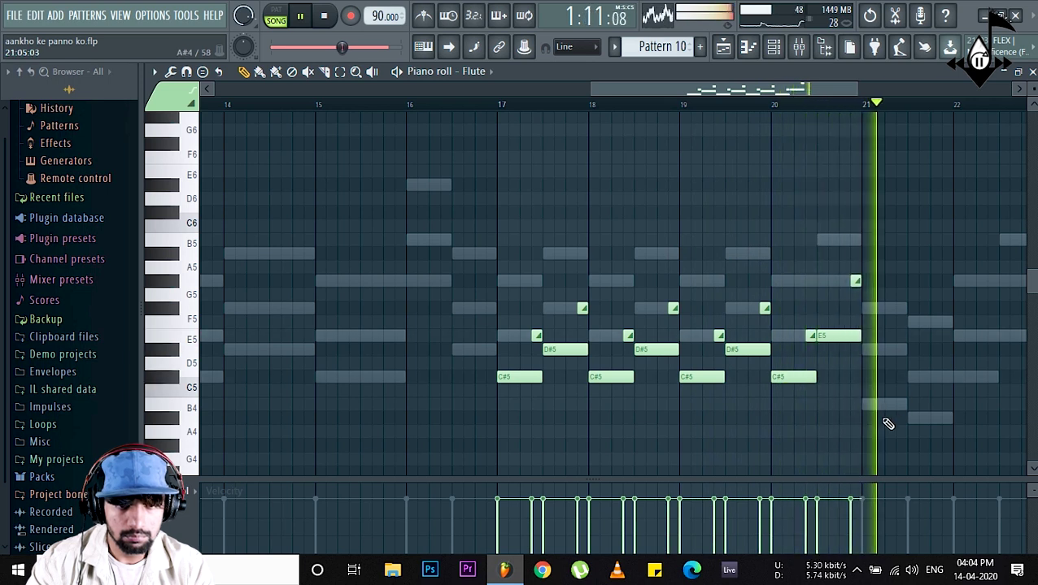
{"action": "key", "text": "space"}
Fill bar 21 of the Flute part with a B4 and D#5 pair followed by an A#4 and C#5 pair.
{"action": "left_click", "coordinate": [867, 405]}
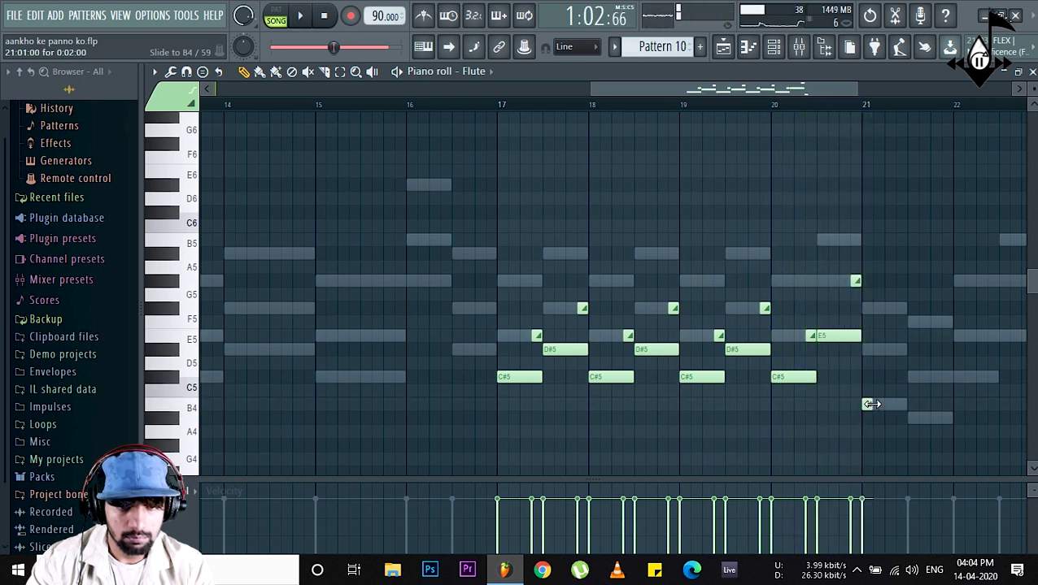
{"action": "right_click", "coordinate": [867, 405]}
{"action": "left_click_drag", "start_coordinate": [868, 234], "coordinate": [921, 428], "text": "ctrl"}
{"action": "left_click_drag", "start_coordinate": [944, 365], "coordinate": [944, 379]}
Fill bar 22 with a C#5 and short E5 pair followed by an E5 and short G#5 pair.
{"action": "left_click_drag", "start_coordinate": [860, 91], "coordinate": [913, 92]}
{"action": "left_click_drag", "start_coordinate": [854, 329], "coordinate": [855, 376]}
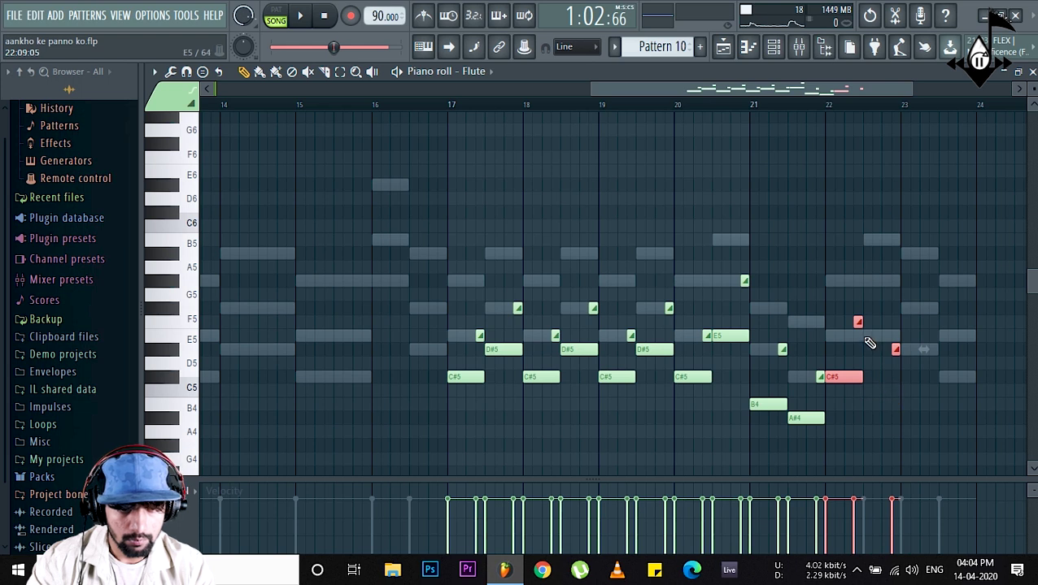
{"action": "left_click", "coordinate": [866, 338]}
{"action": "mouse_move", "coordinate": [881, 348]}
{"action": "left_mouse_down"}
{"action": "mouse_move", "coordinate": [836, 400]}
{"action": "mouse_move", "coordinate": [894, 340]}
{"action": "mouse_move", "coordinate": [885, 332]}
{"action": "left_mouse_up"}
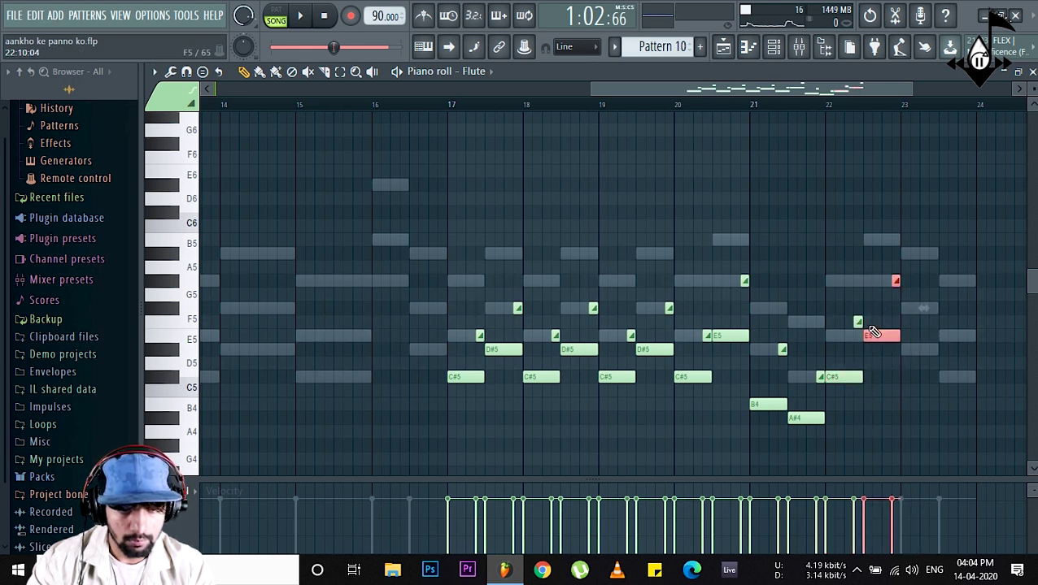
{"action": "left_click", "coordinate": [855, 307]}
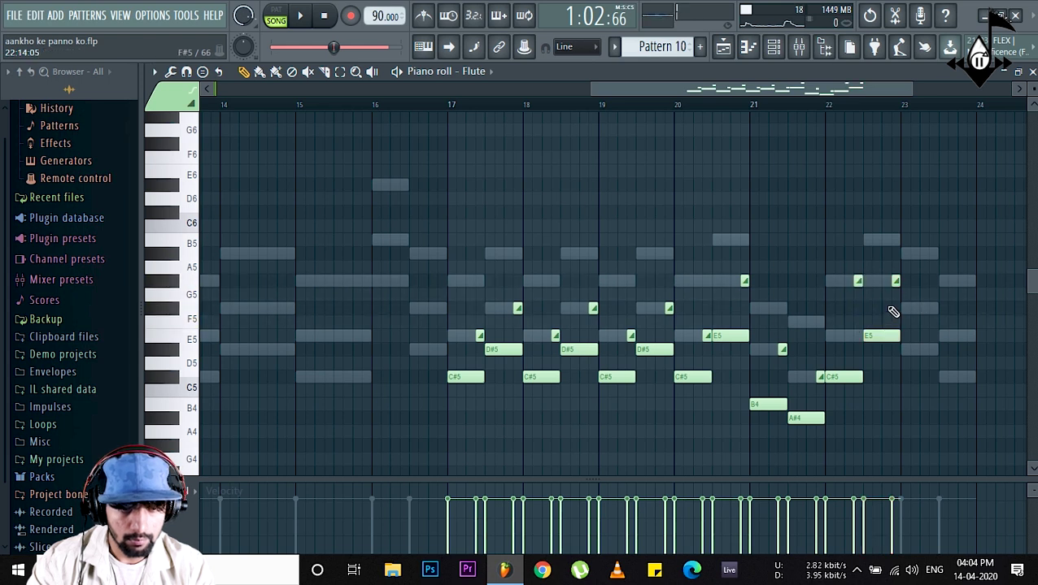
{"action": "left_click_drag", "start_coordinate": [894, 279], "coordinate": [859, 340]}
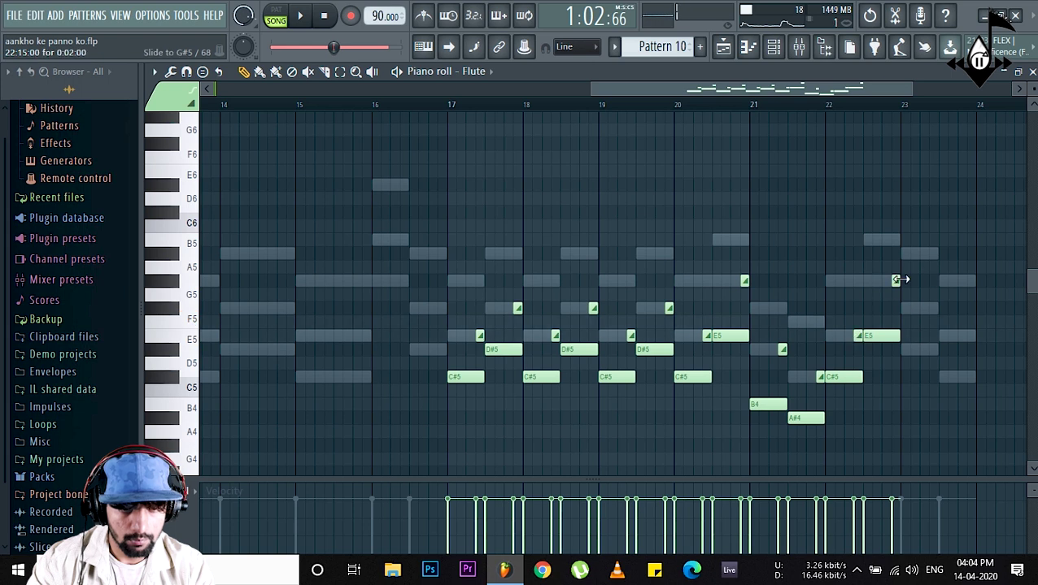
Copy the bar 22 notes into bar 23, change them to D#5 and F#5, then C#5 and E5, and start song playback.
{"action": "left_click_drag", "start_coordinate": [913, 267], "coordinate": [848, 387]}
{"action": "left_click_drag", "start_coordinate": [843, 375], "coordinate": [919, 348]}
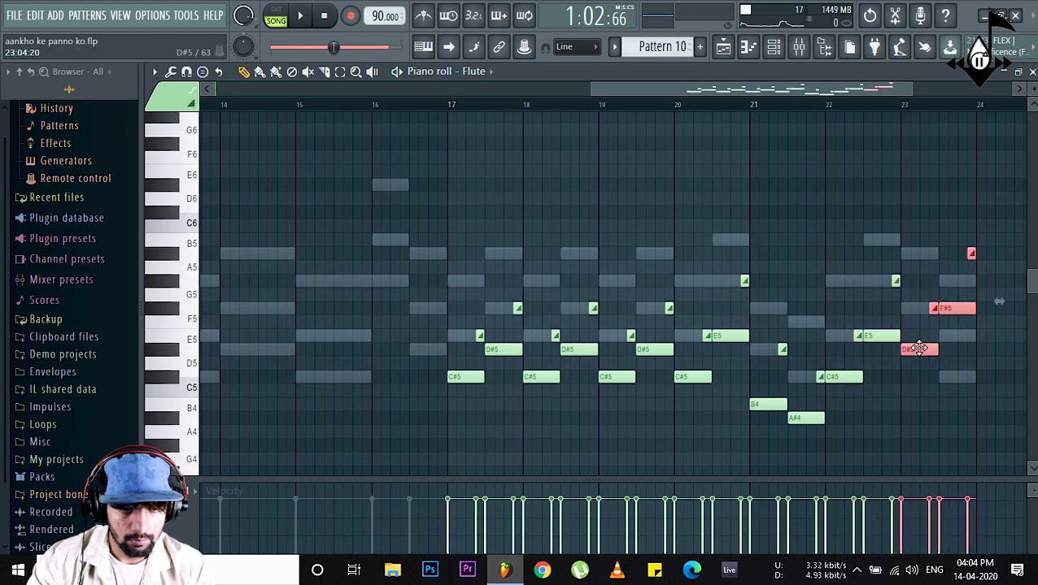
{"action": "left_click_drag", "start_coordinate": [1000, 257], "coordinate": [973, 343]}
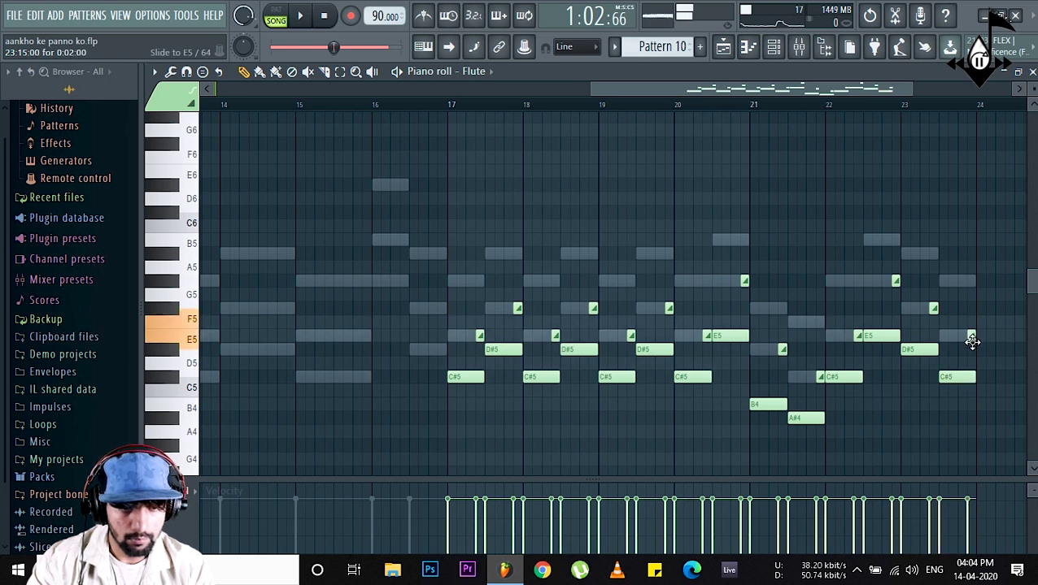
{"action": "key", "text": "space"}
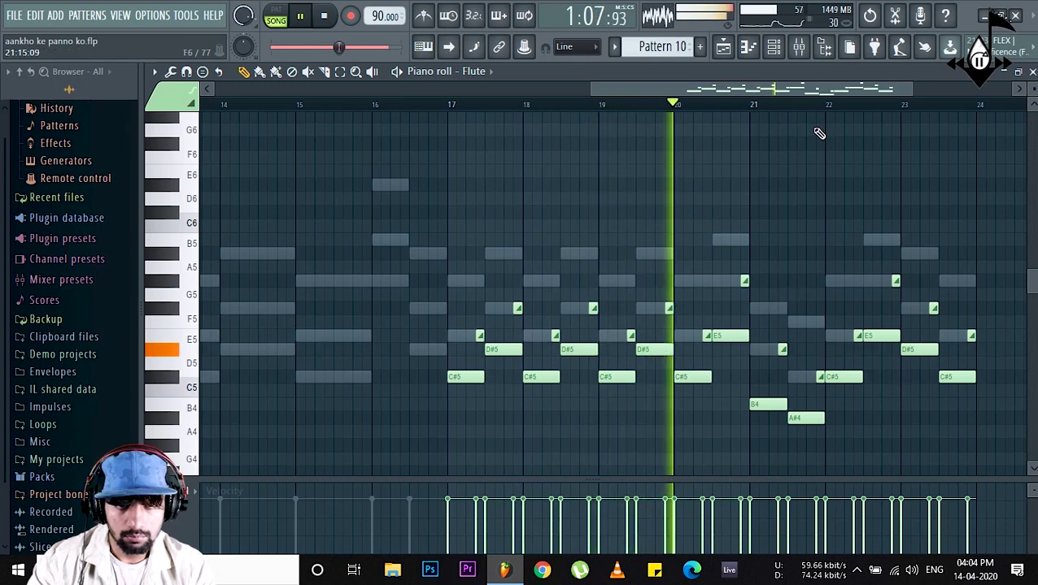
Cut the chord notes from the Layer channel in Pattern 10, leaving only the Flute melody, and return to the playlist.
{"action": "left_click", "coordinate": [726, 52]}
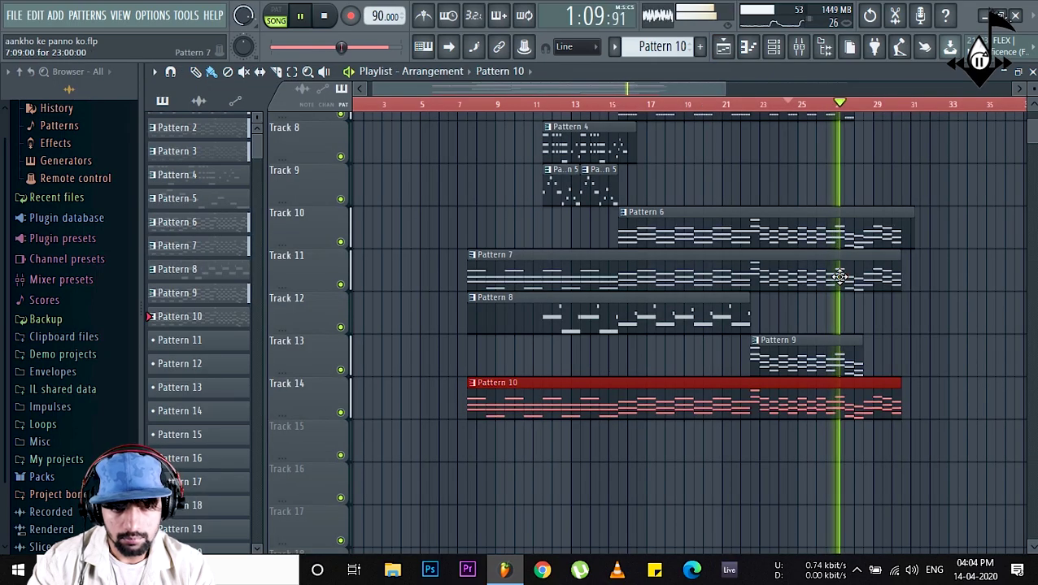
{"action": "left_click", "coordinate": [857, 349]}
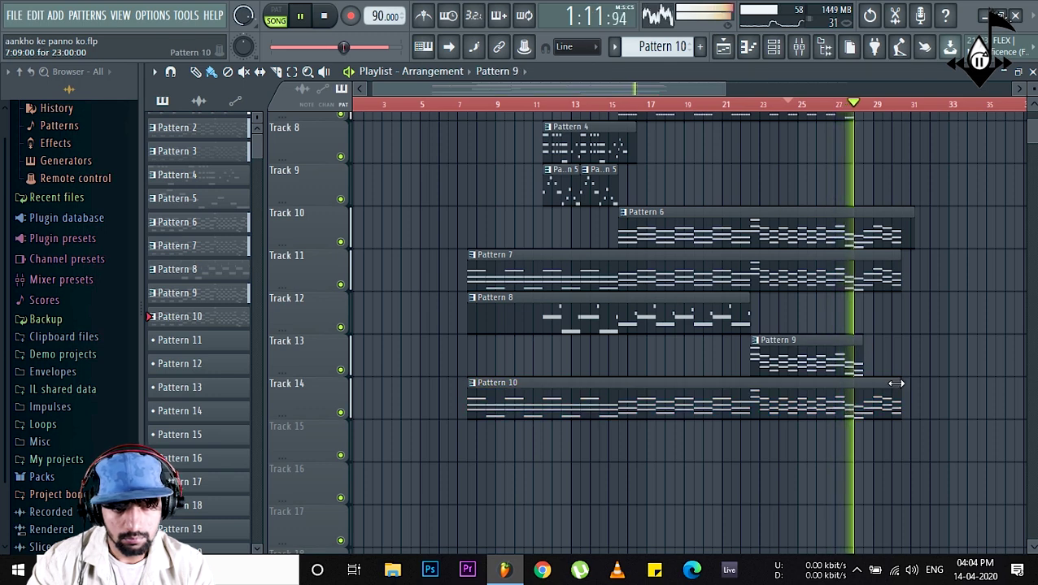
{"action": "key", "text": "F6"}
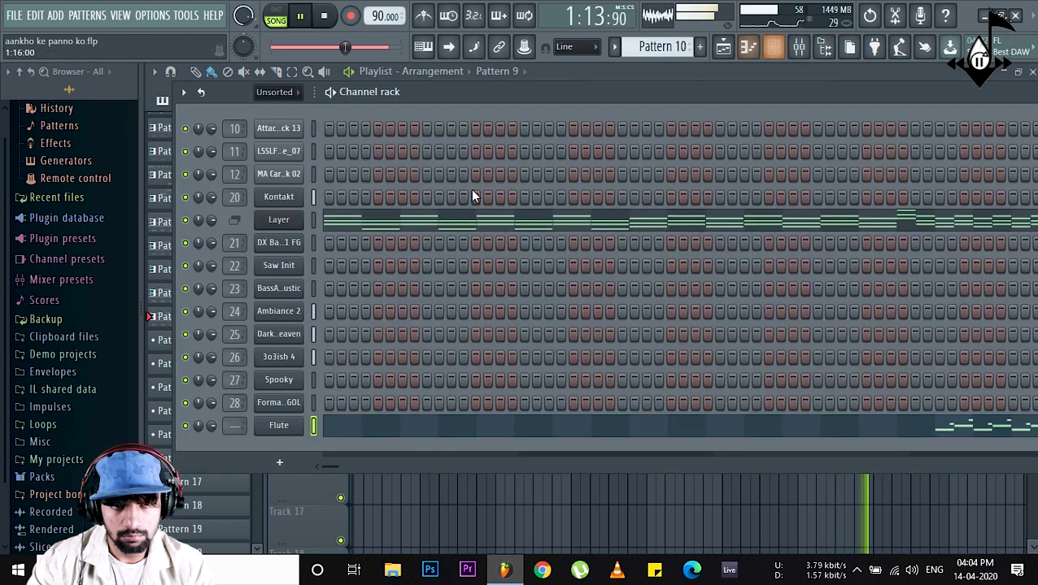
{"action": "right_click", "coordinate": [297, 221]}
{"action": "left_click", "coordinate": [582, 221]}
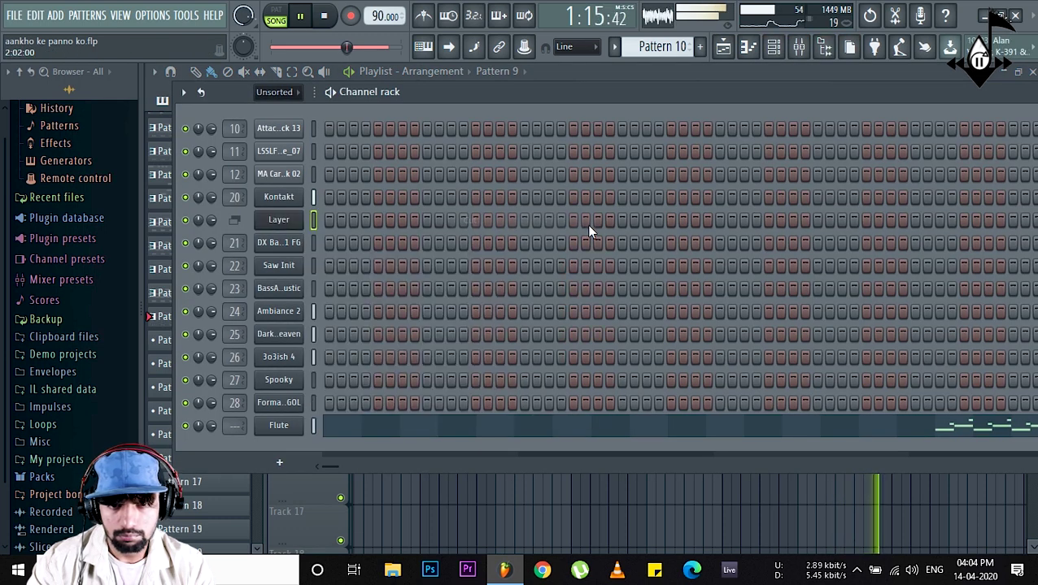
{"action": "left_click", "coordinate": [723, 47]}
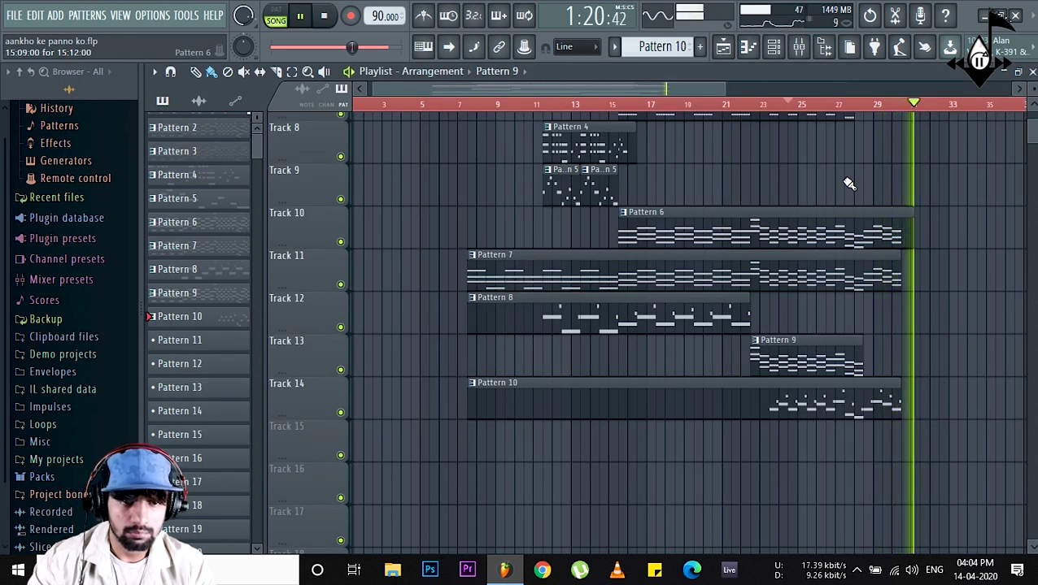
Stop playback, set the song position to bar 7 just before the vocal on Track 5, and replay the arrangement from there.
{"action": "key", "text": "space"}
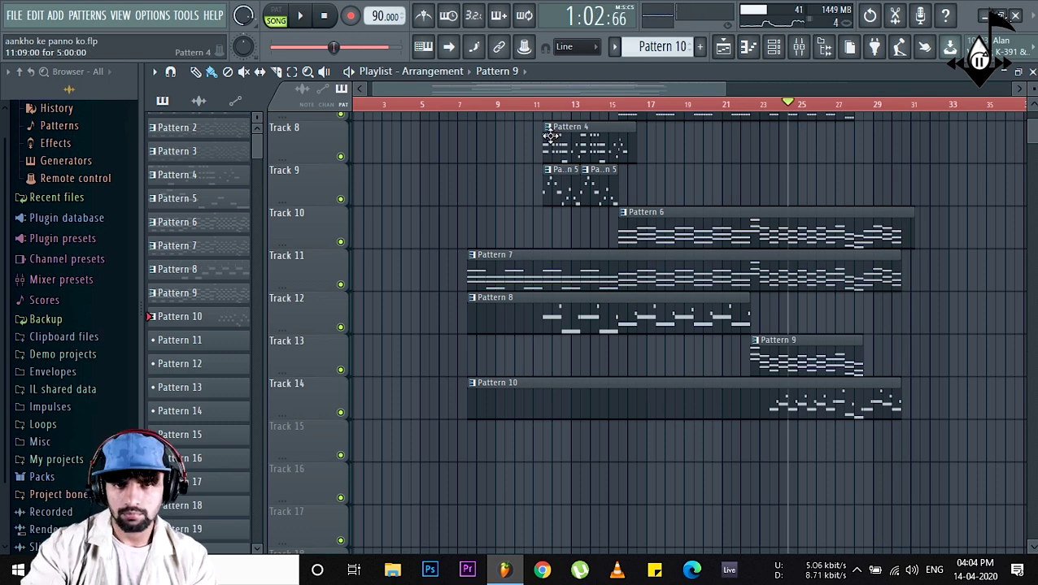
{"action": "left_click", "coordinate": [469, 109]}
{"action": "scroll", "coordinate": [452, 153], "scroll_direction": "up", "scroll_amount": 5}
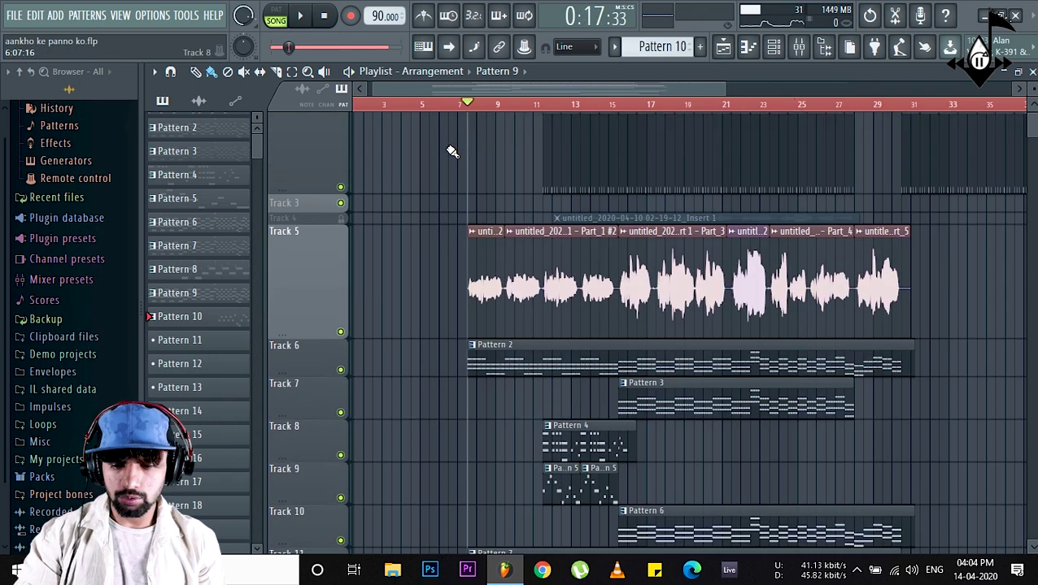
{"action": "scroll", "coordinate": [483, 221], "scroll_direction": "up", "scroll_amount": 1}
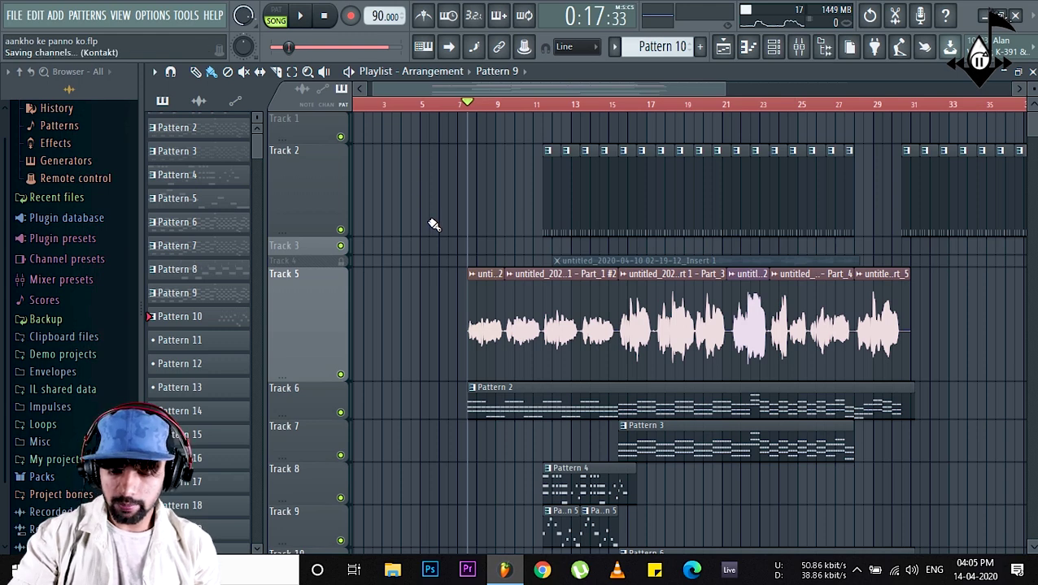
{"action": "scroll", "coordinate": [430, 210], "scroll_direction": "down", "scroll_amount": 4}
{"action": "left_click", "coordinate": [458, 105]}
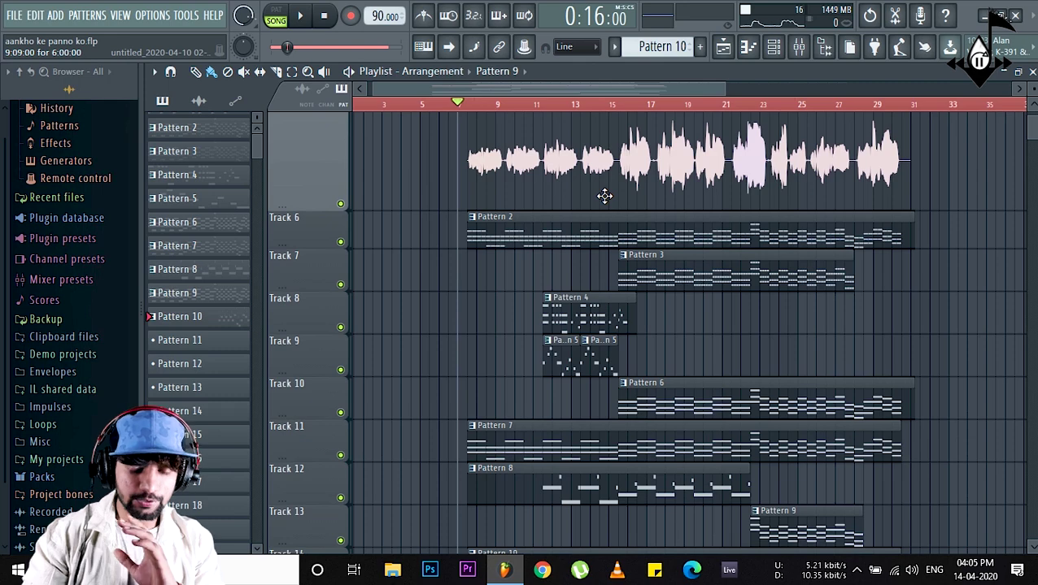
{"action": "scroll", "coordinate": [527, 299], "scroll_direction": "down", "scroll_amount": 3}
{"action": "scroll", "coordinate": [504, 296], "scroll_direction": "up", "scroll_amount": 5}
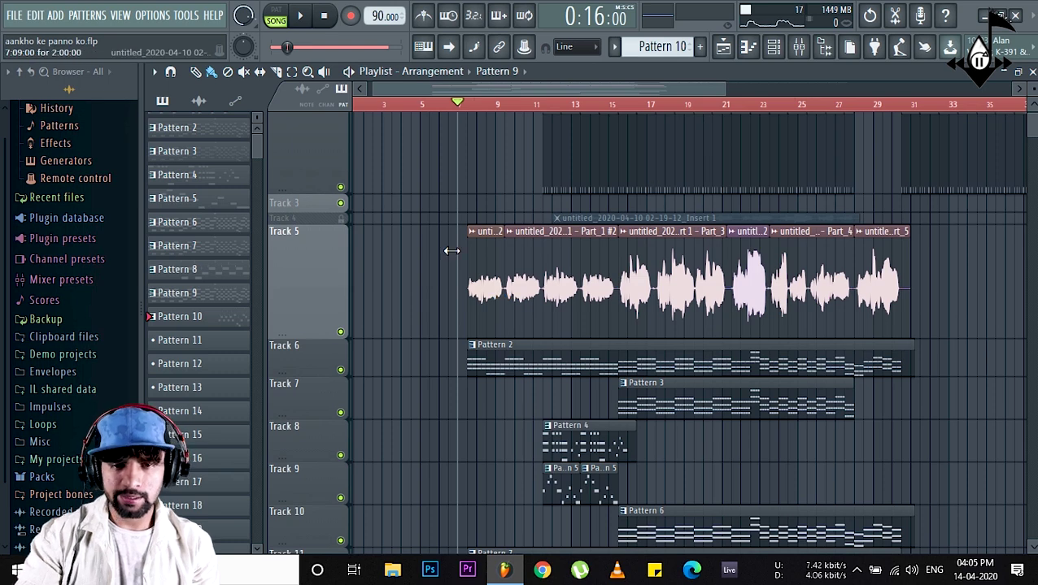
{"action": "scroll", "coordinate": [679, 365], "scroll_direction": "down", "scroll_amount": 3}
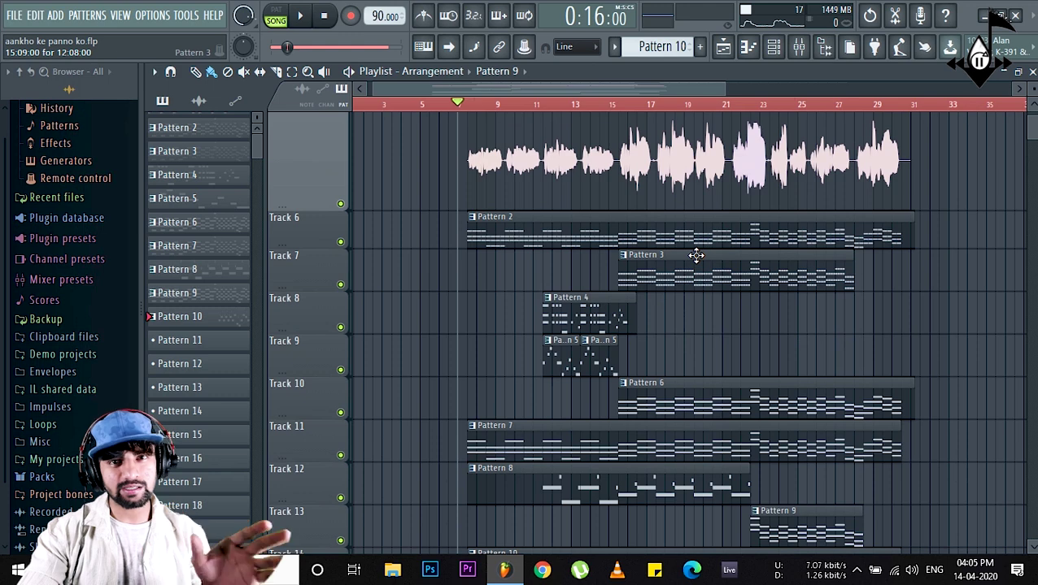
{"action": "key", "text": "space"}
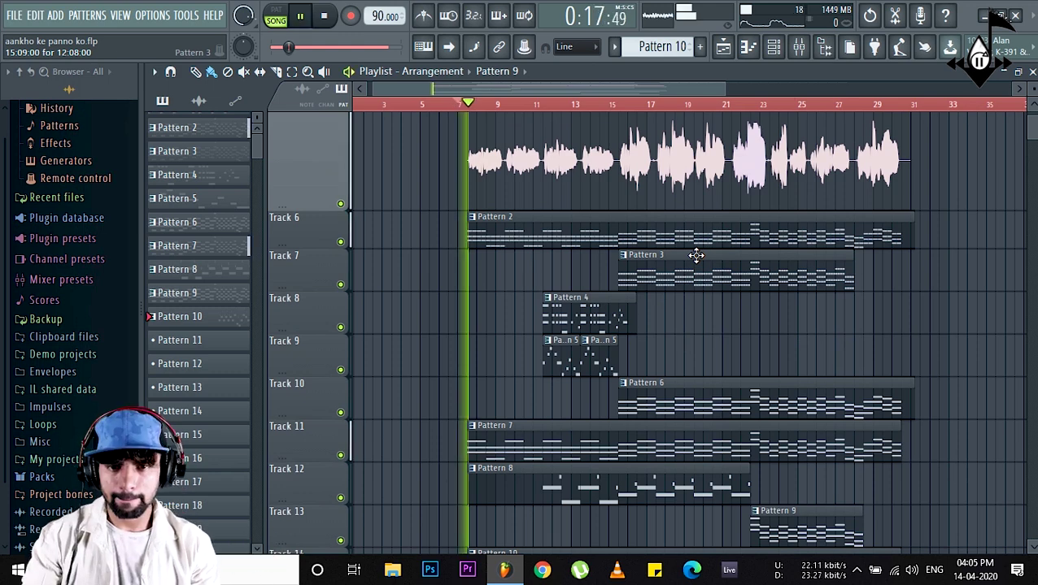
Route the Flute channel to mixer Insert 29, lower that insert's fader to about -5.9 dB, and return to the playlist.
{"action": "left_click", "coordinate": [774, 46]}
{"action": "left_click_drag", "start_coordinate": [235, 426], "coordinate": [235, 398]}
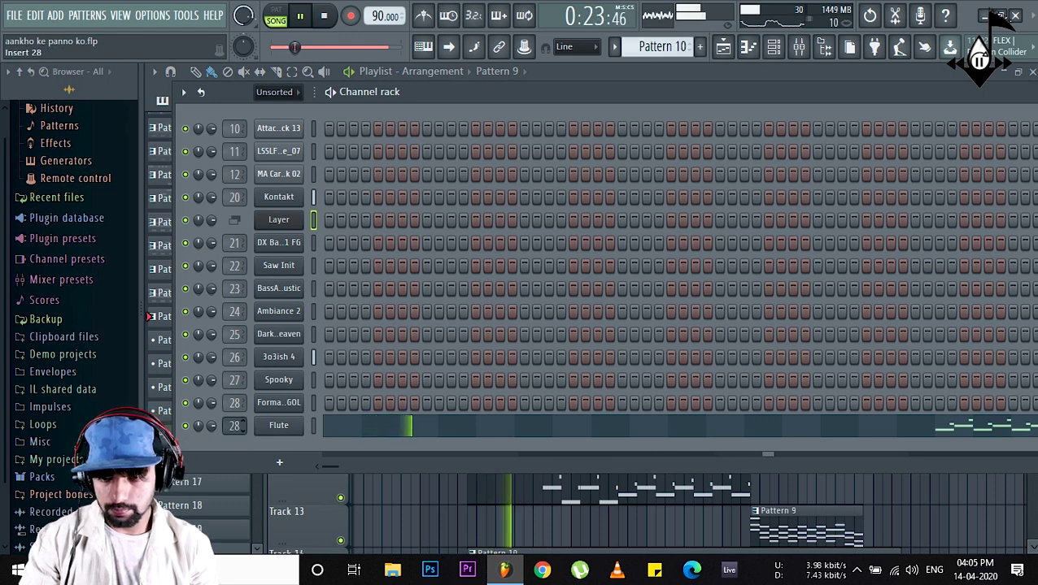
{"action": "key", "text": "F9"}
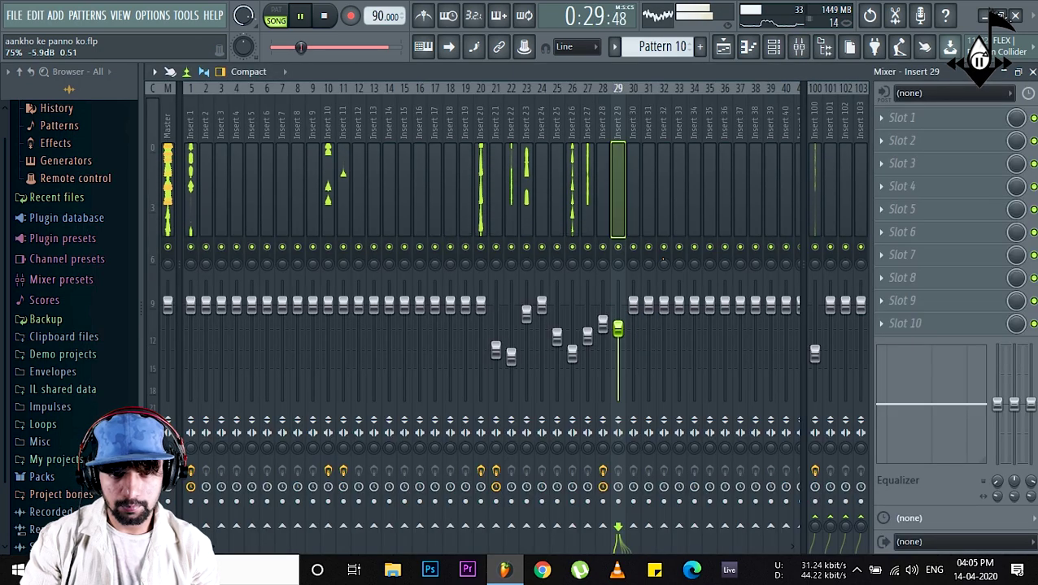
{"action": "left_click", "coordinate": [725, 50]}
Listen to the layered arrangement on Tracks 5 to 14 up to the end of the Flute part, and stop playback.
{"action": "scroll", "coordinate": [602, 236], "scroll_direction": "up", "scroll_amount": 2}
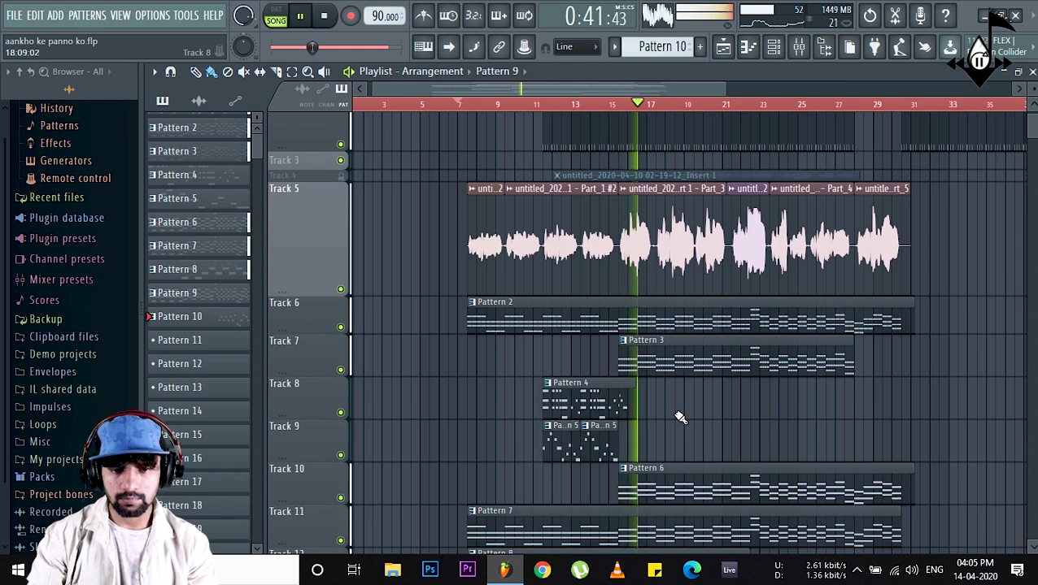
{"action": "scroll", "coordinate": [679, 417], "scroll_direction": "down", "scroll_amount": 2}
{"action": "scroll", "coordinate": [679, 417], "scroll_direction": "down", "scroll_amount": 1}
{"action": "scroll", "coordinate": [679, 417], "scroll_direction": "up", "scroll_amount": 2}
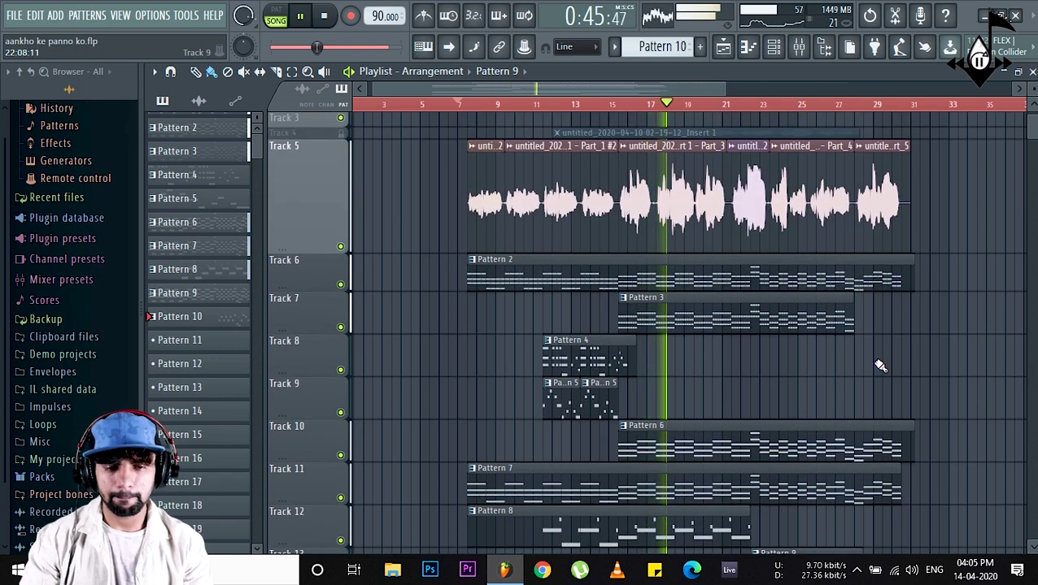
{"action": "left_click_drag", "start_coordinate": [1032, 95], "coordinate": [1031, 102]}
{"action": "scroll", "coordinate": [935, 215], "scroll_direction": "down", "scroll_amount": 1}
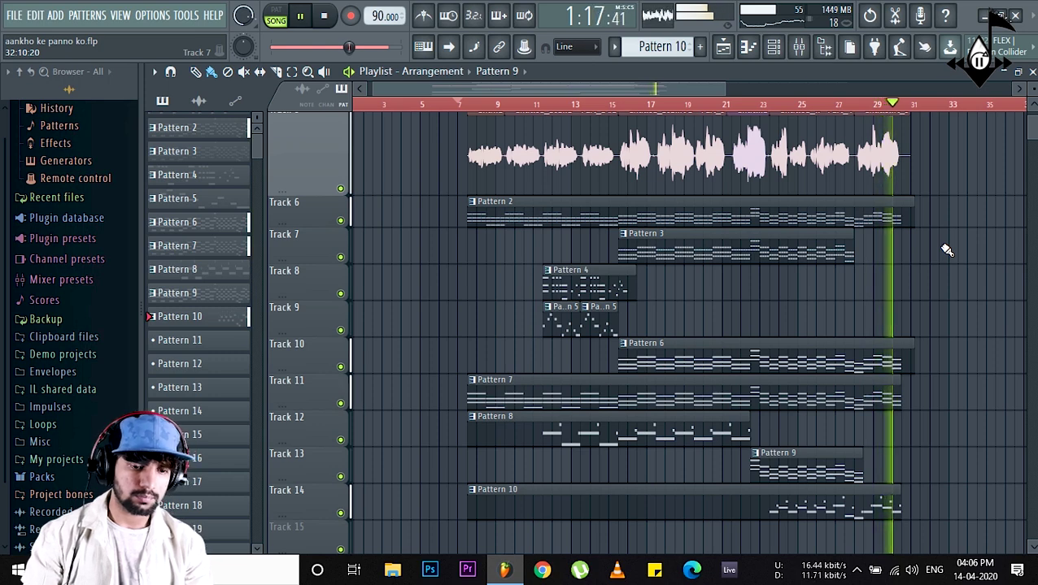
{"action": "key", "text": "space"}
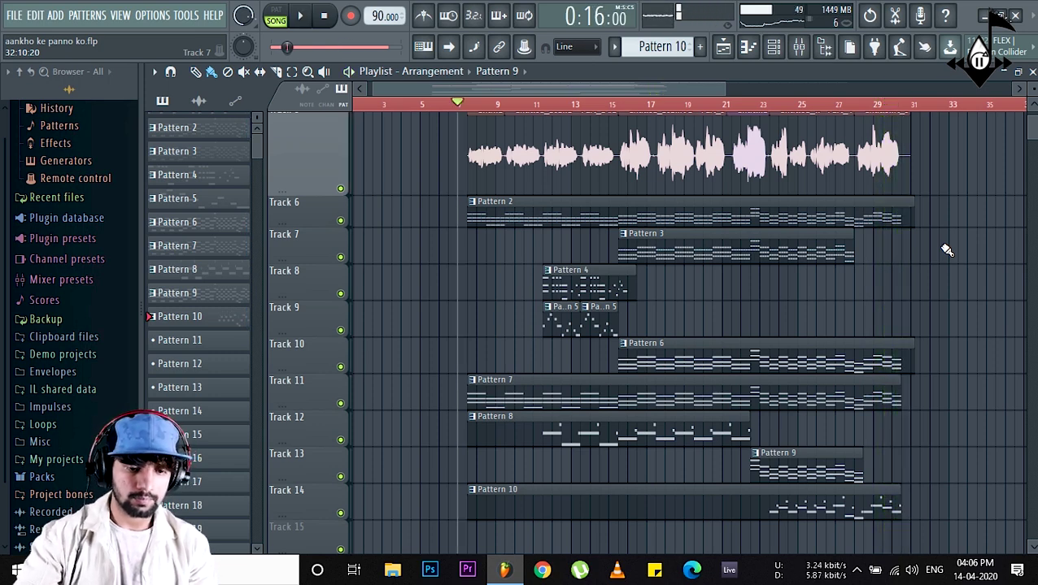